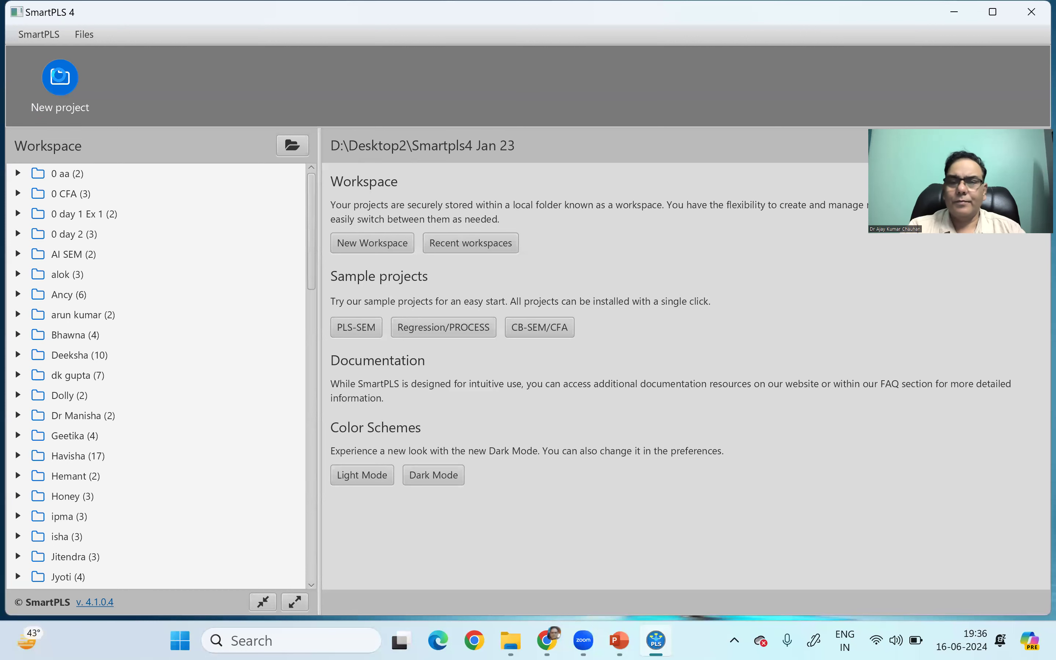
# Create a new project named "0 Day 4" in the workspace.
pyautogui.click(54, 89)
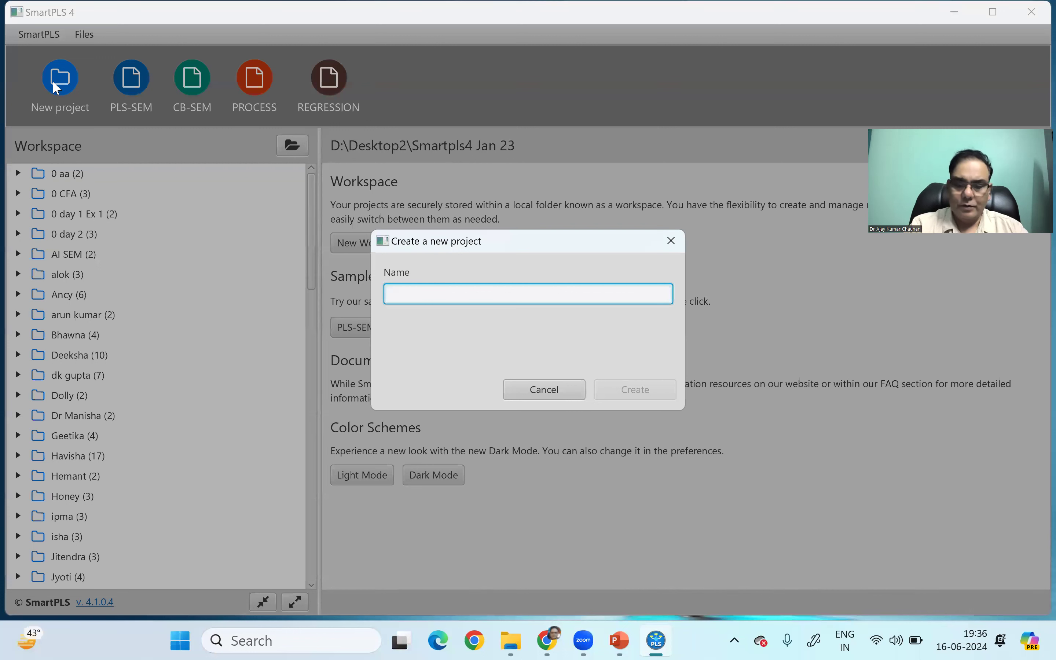
pyautogui.write('0 Day 5')
pyautogui.press('BackSpace')
pyautogui.write('4')
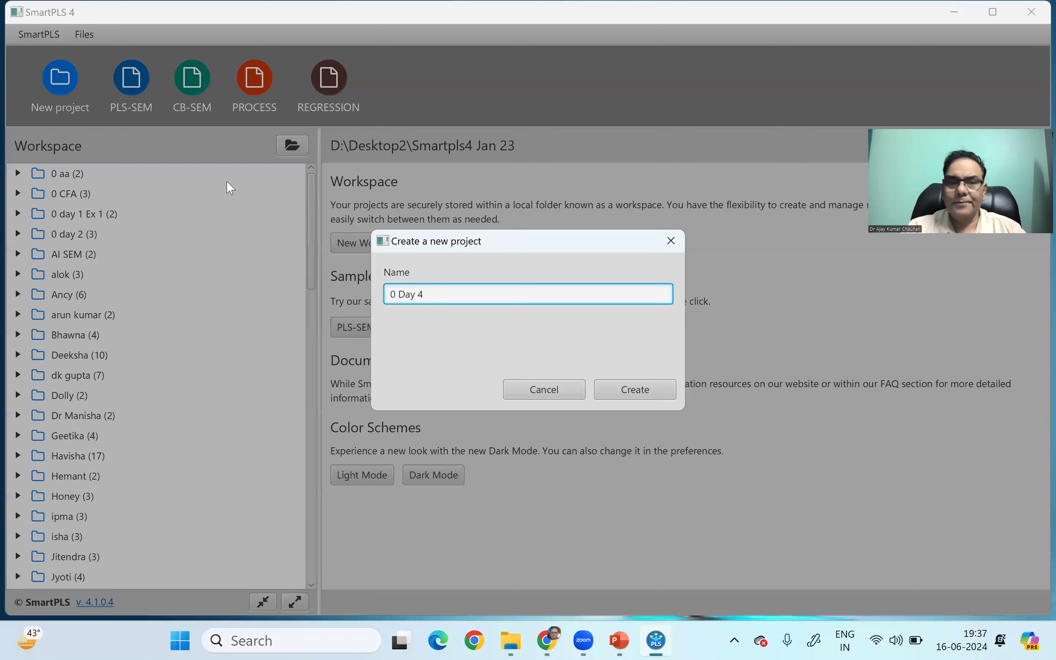
pyautogui.click(631, 390)
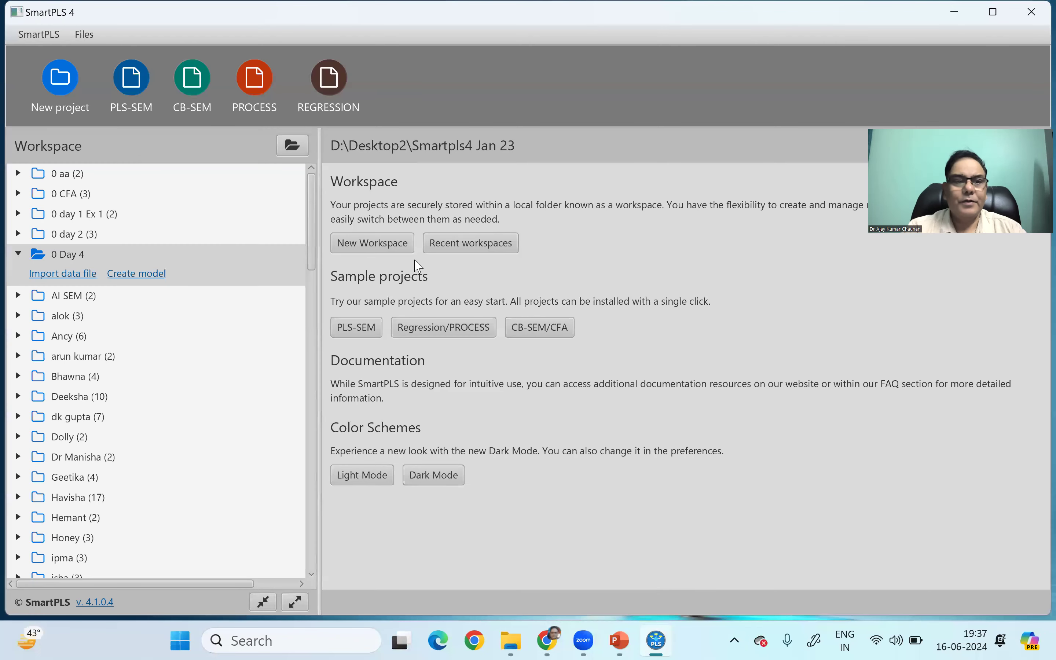
# Start a data file import for project 0 Day 4 and browse to Desktop > Workshops > SMARTPLS 4 > Session 4 Hypothesis Testing.
pyautogui.click(66, 275)
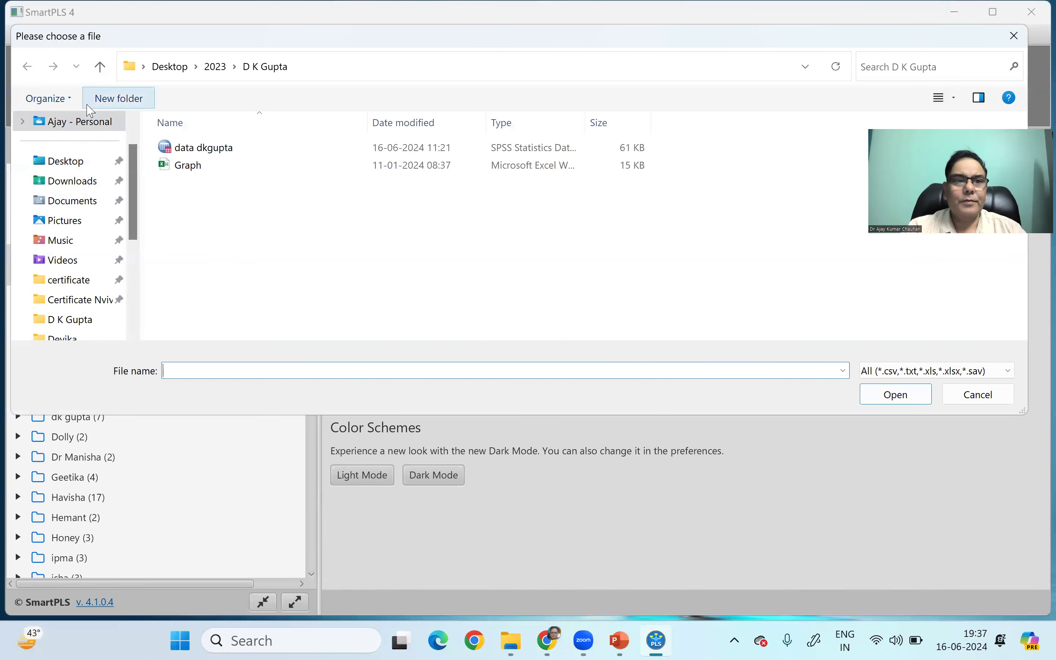
pyautogui.moveTo(129, 200); pyautogui.dragTo(131, 270)
pyautogui.click(90, 222)
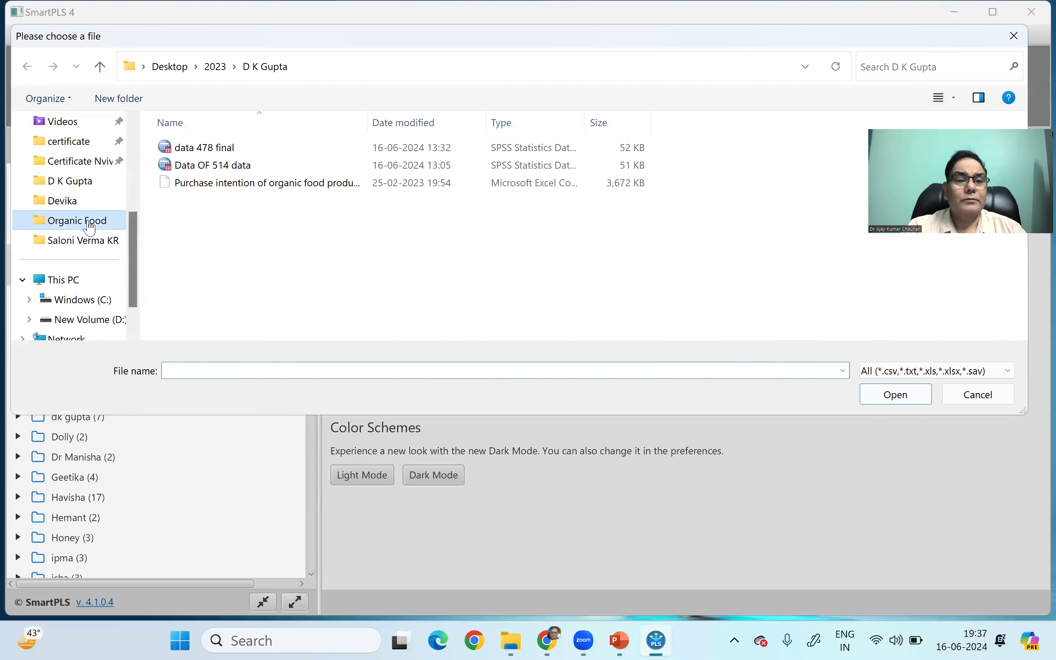
pyautogui.click(101, 320)
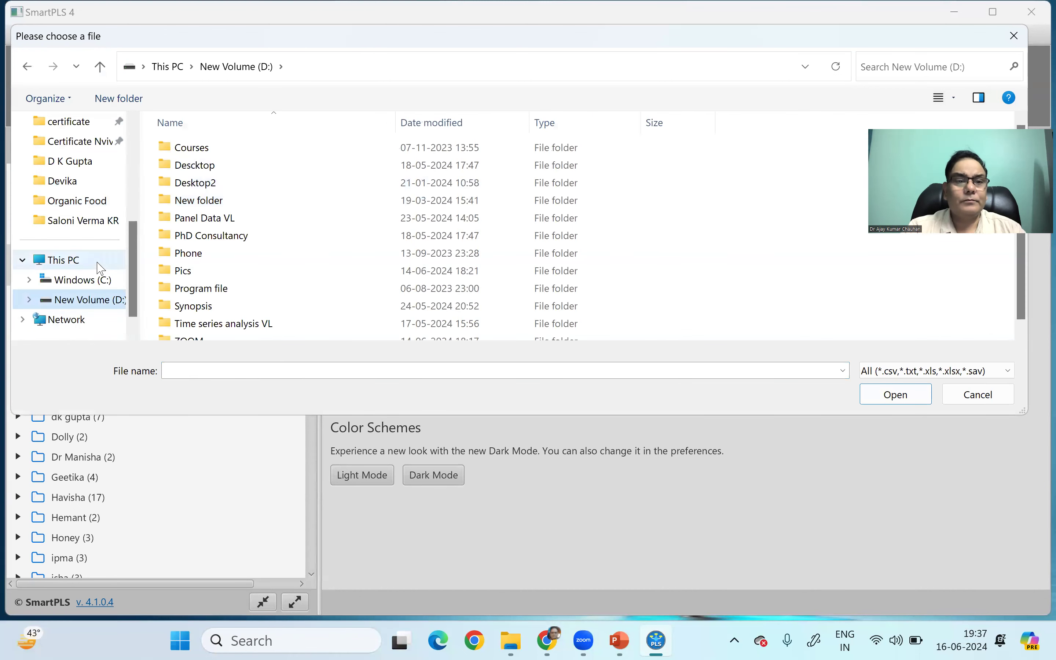
pyautogui.click(84, 284)
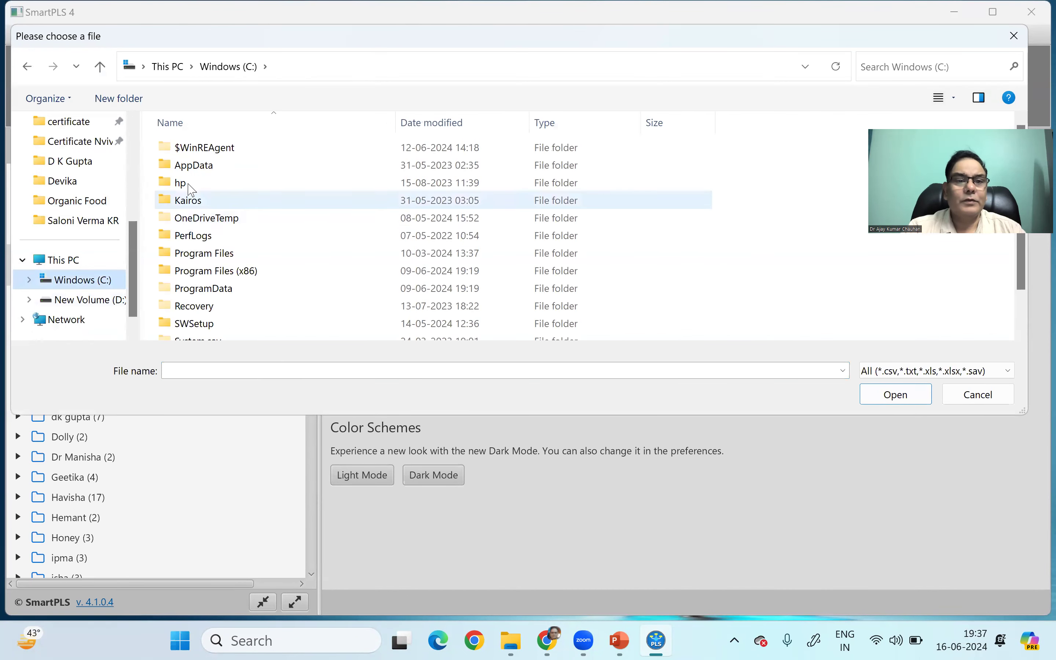
pyautogui.scroll(5, 133, 216)
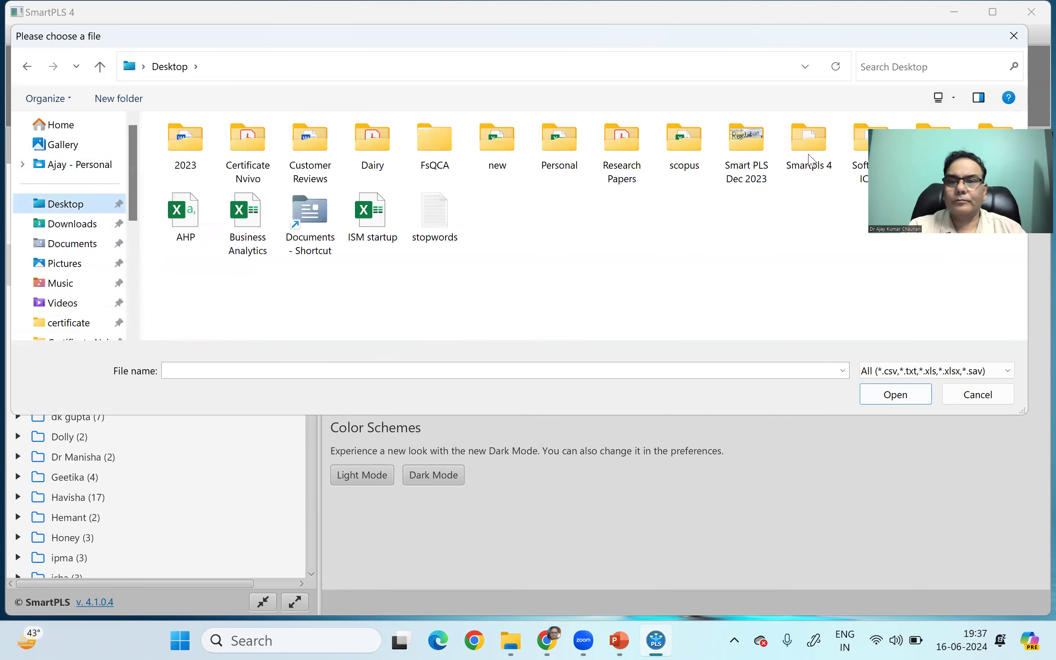
pyautogui.doubleClick(809, 142)
pyautogui.click(170, 66)
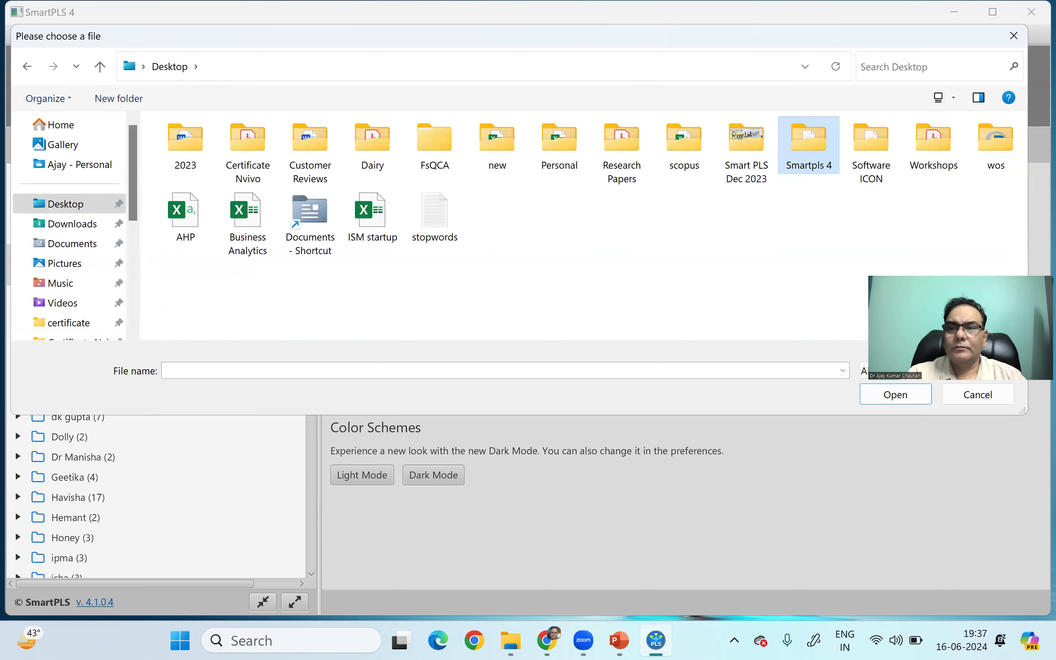
pyautogui.doubleClick(934, 152)
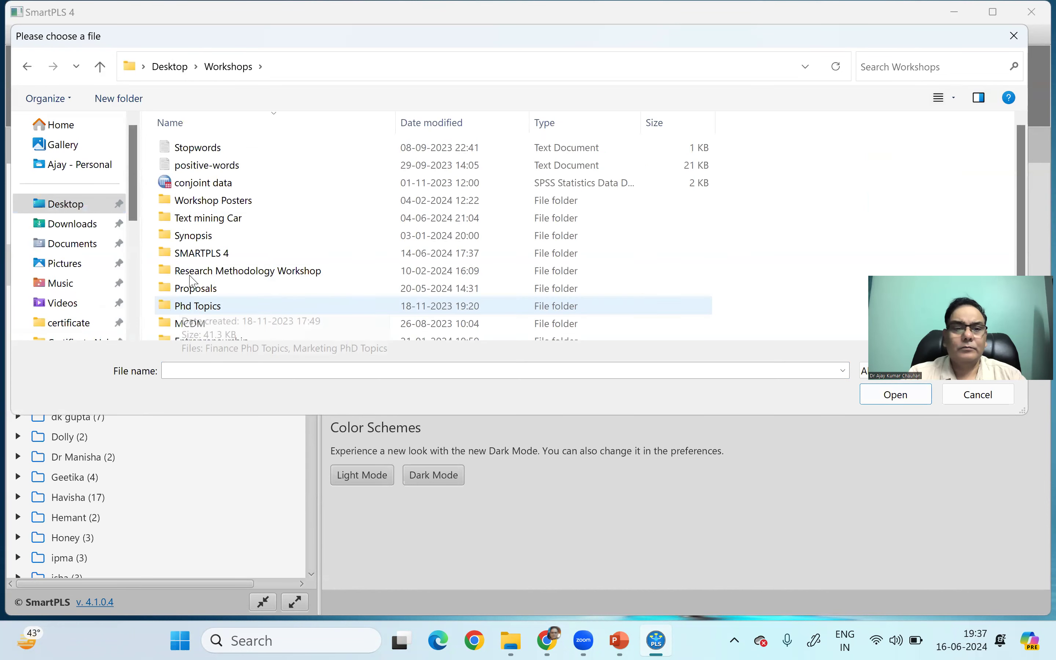
pyautogui.doubleClick(201, 258)
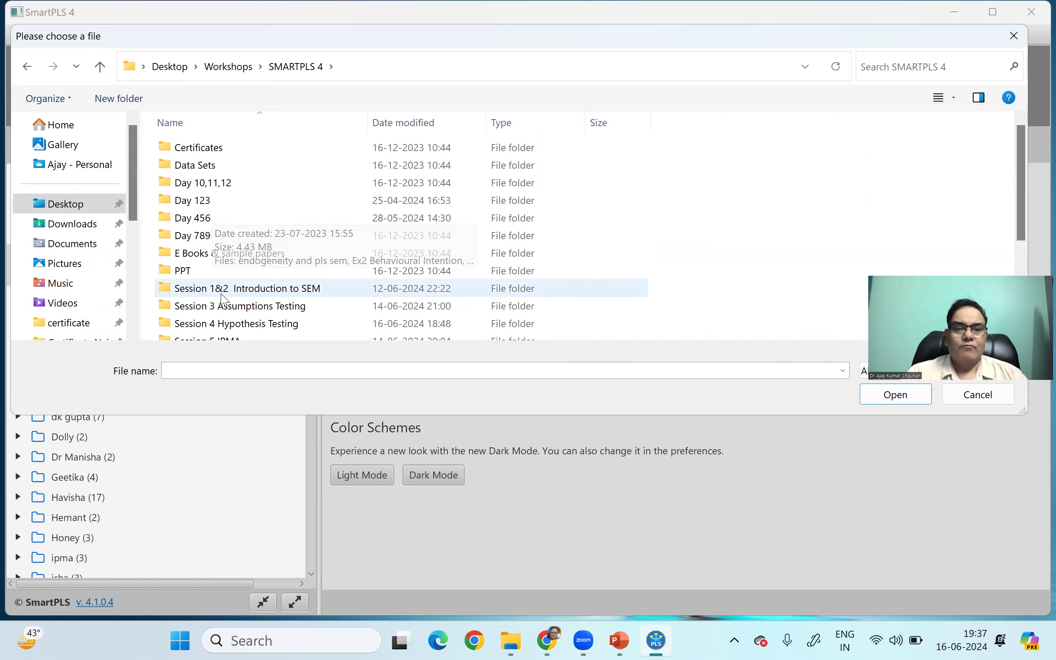
pyautogui.doubleClick(259, 325)
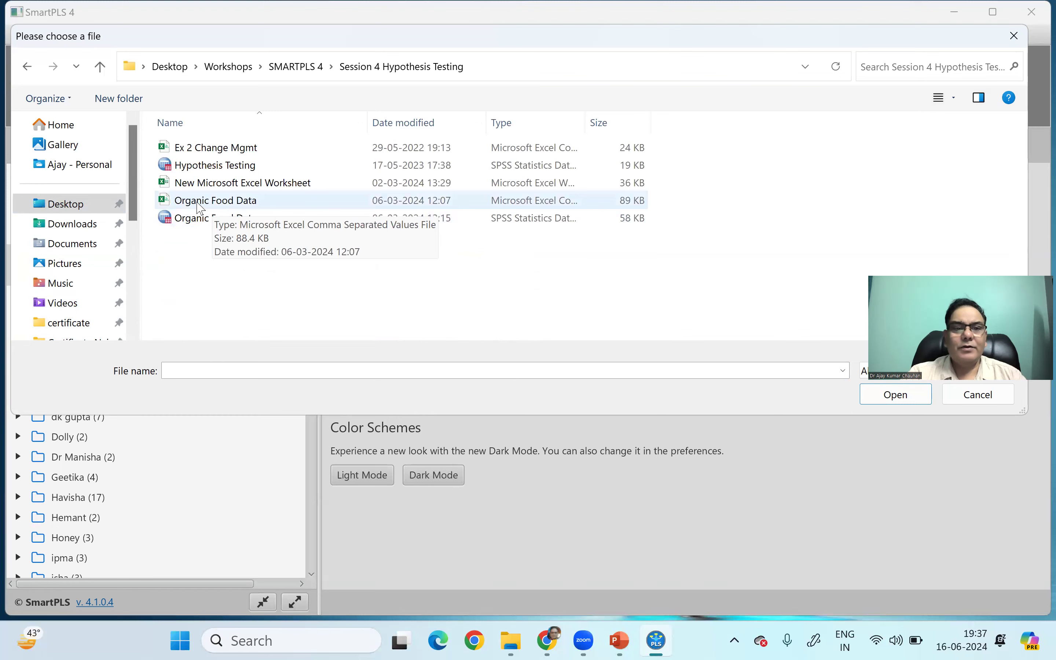
# Import the SPSS version of Organic Food Data into project 0 Day 4 with all indicators and default scales kept.
pyautogui.click(202, 222)
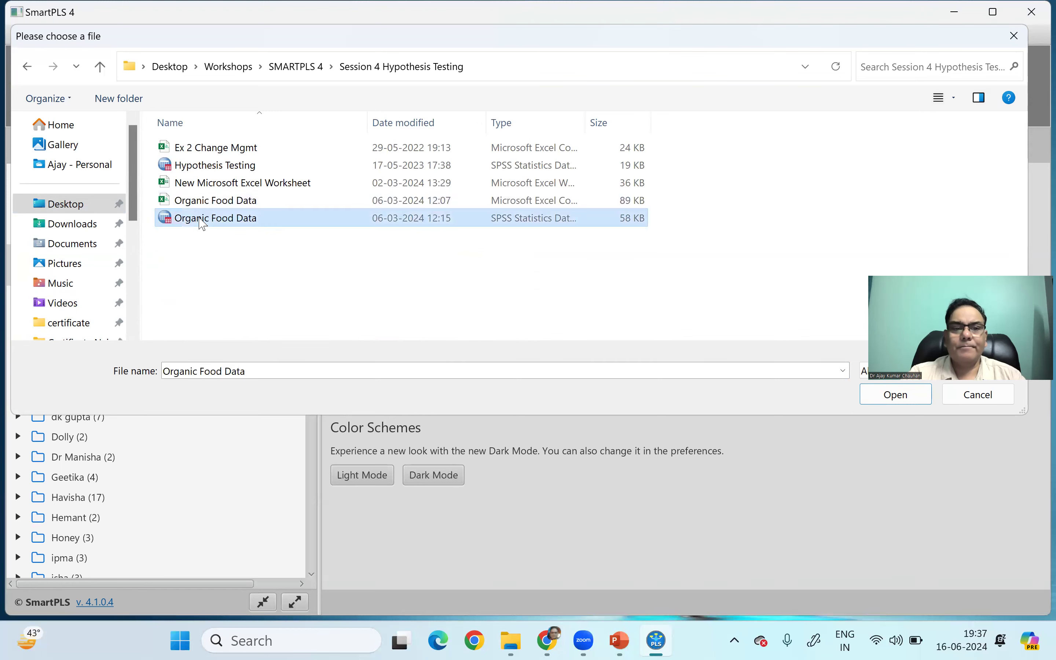
pyautogui.doubleClick(202, 219)
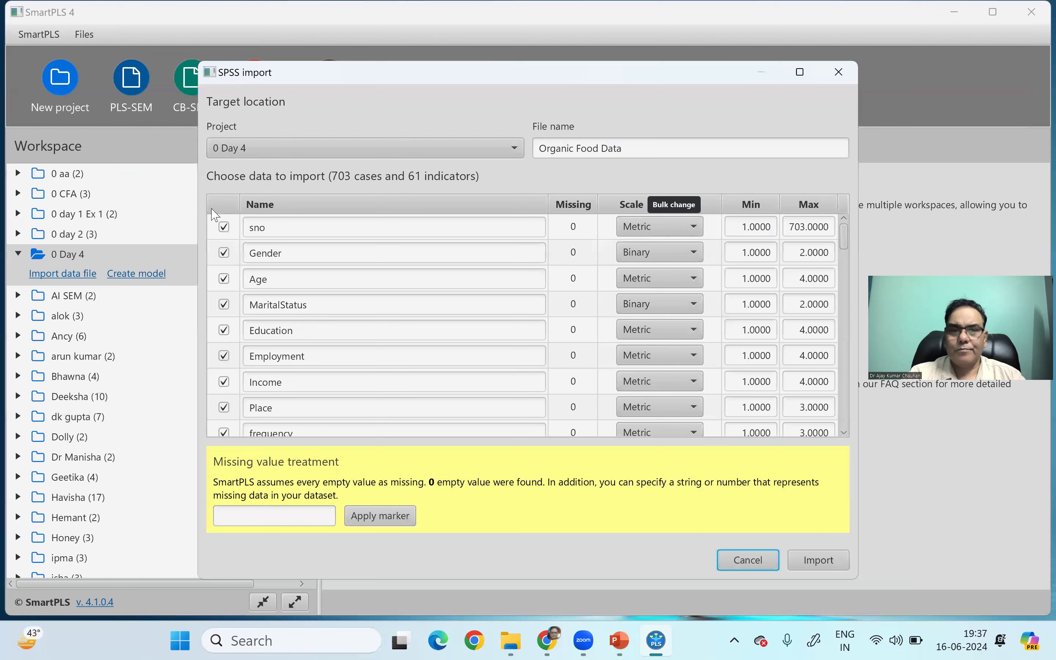
pyautogui.click(821, 561)
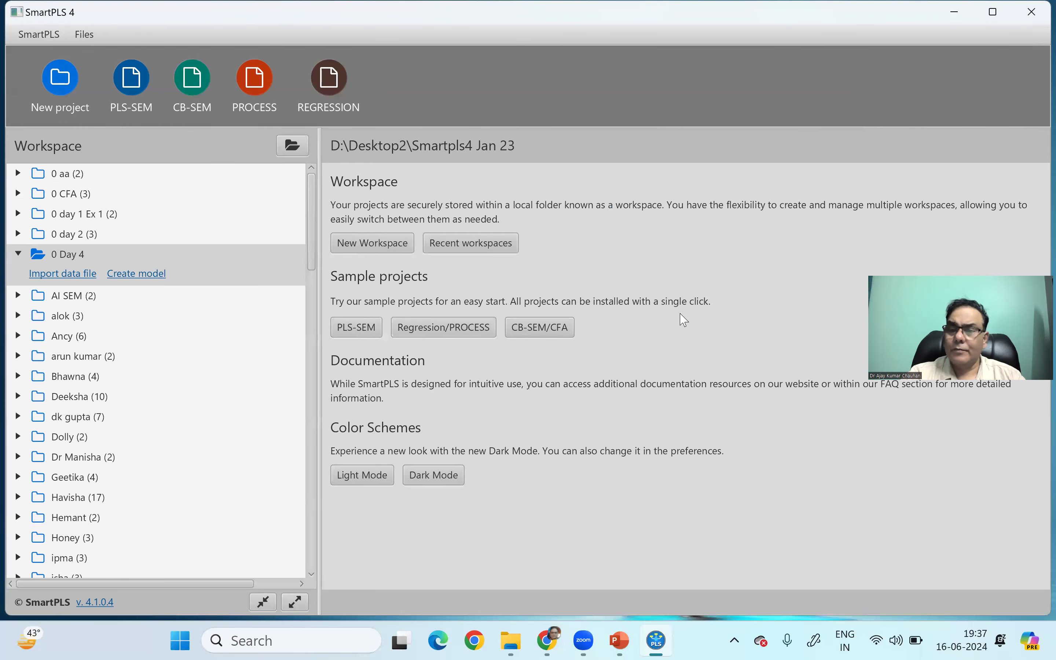
pyautogui.moveTo(968, 268); pyautogui.dragTo(956, 4)
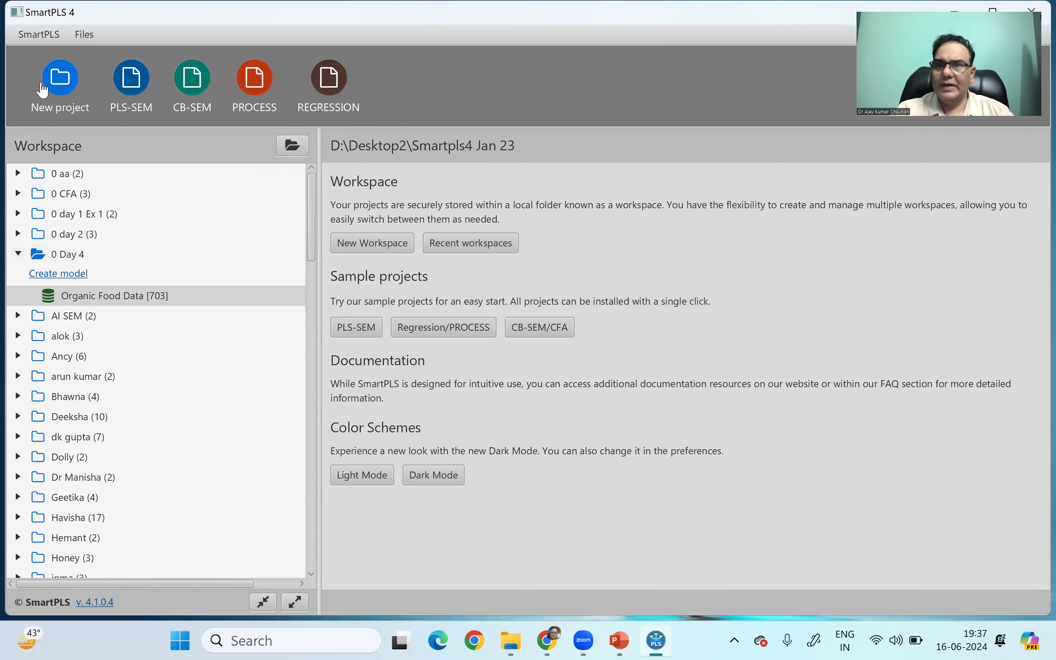
# Create a PLS-SEM model named "SEM" in project 0 Day 4.
pyautogui.click(64, 275)
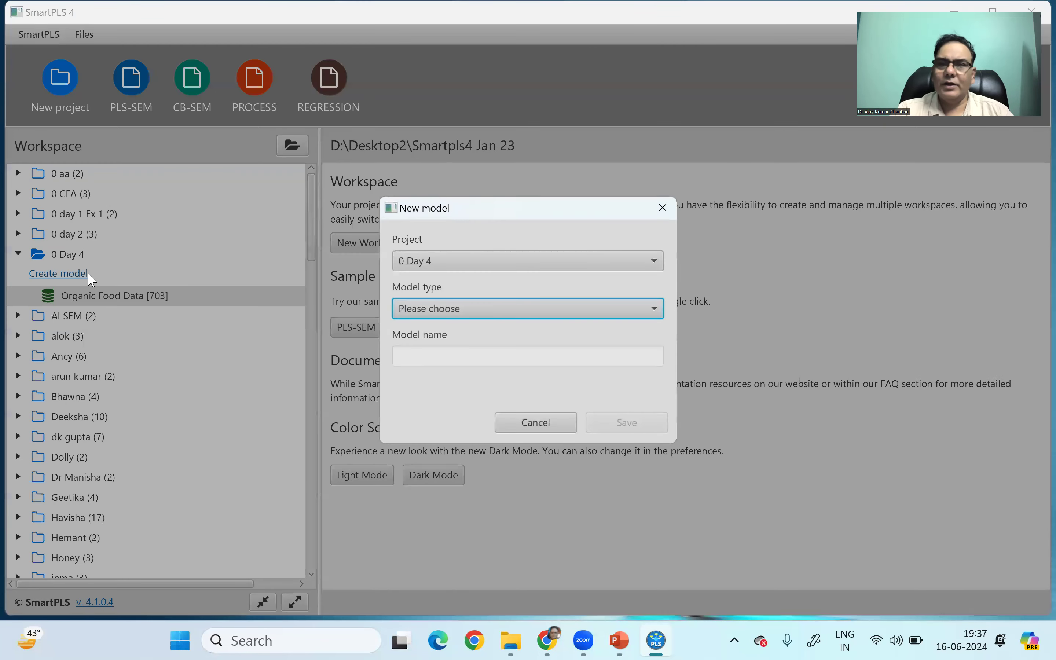
pyautogui.click(484, 311)
pyautogui.click(435, 335)
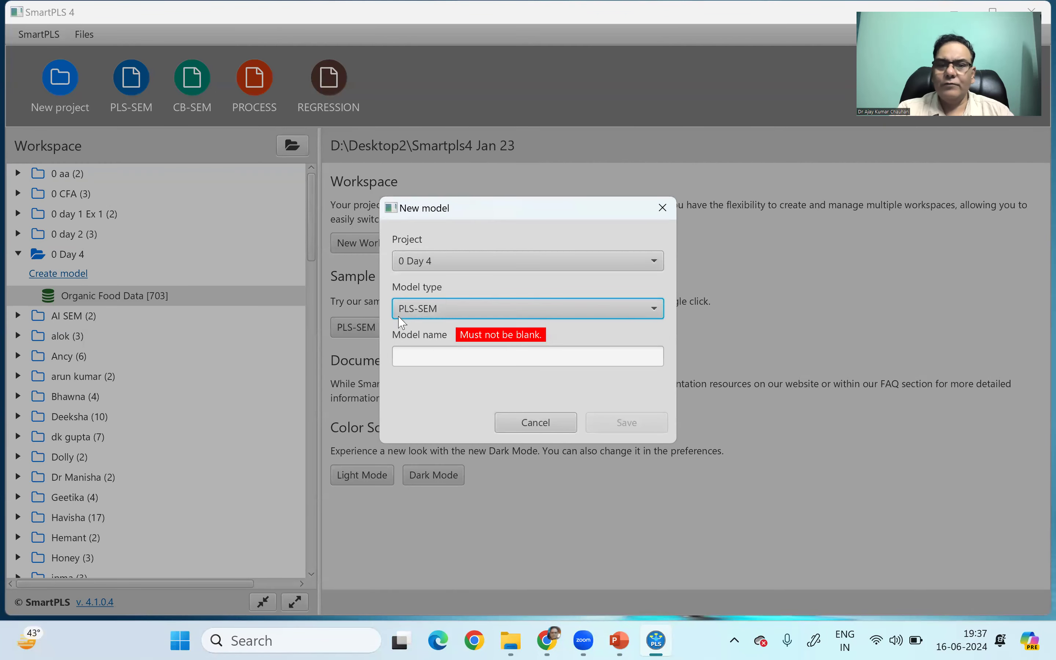
pyautogui.click(401, 364)
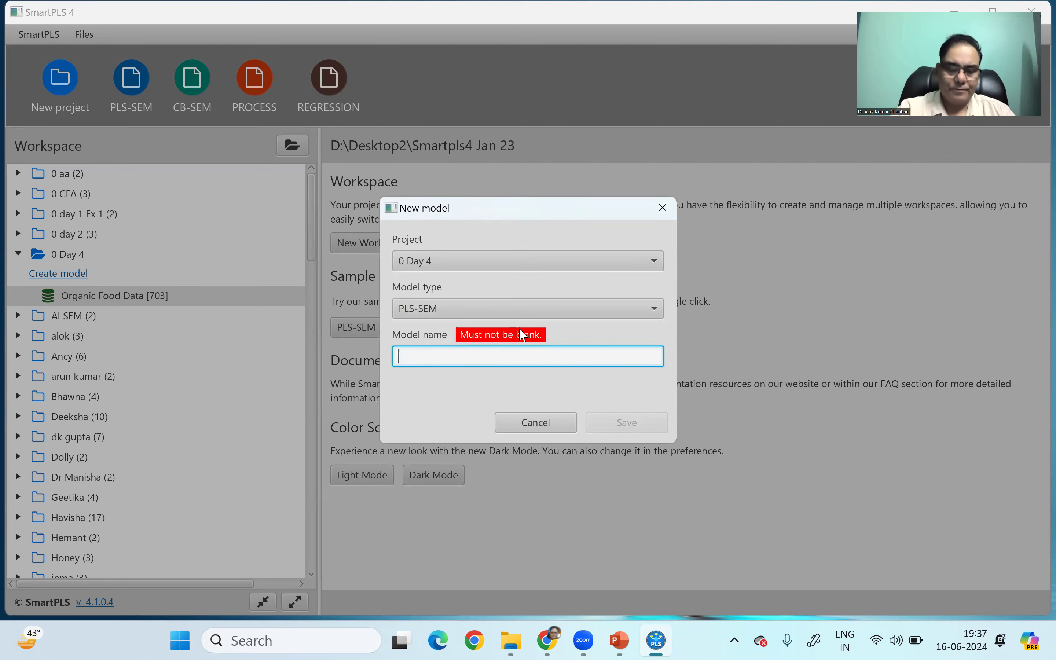
pyautogui.write('SEM')
pyautogui.click(641, 424)
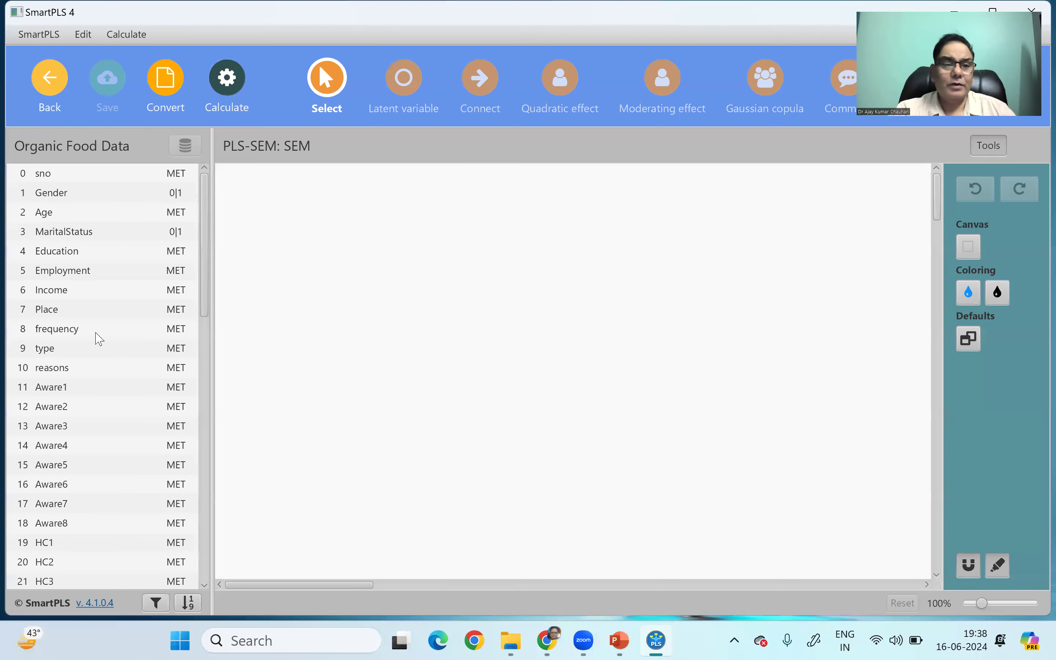
# Add a latent variable measured by indicators HC1 to HC5 in the upper-left area of the canvas.
pyautogui.moveTo(202, 227); pyautogui.dragTo(216, 337)
pyautogui.moveTo(45, 214); pyautogui.dragTo(55, 243)
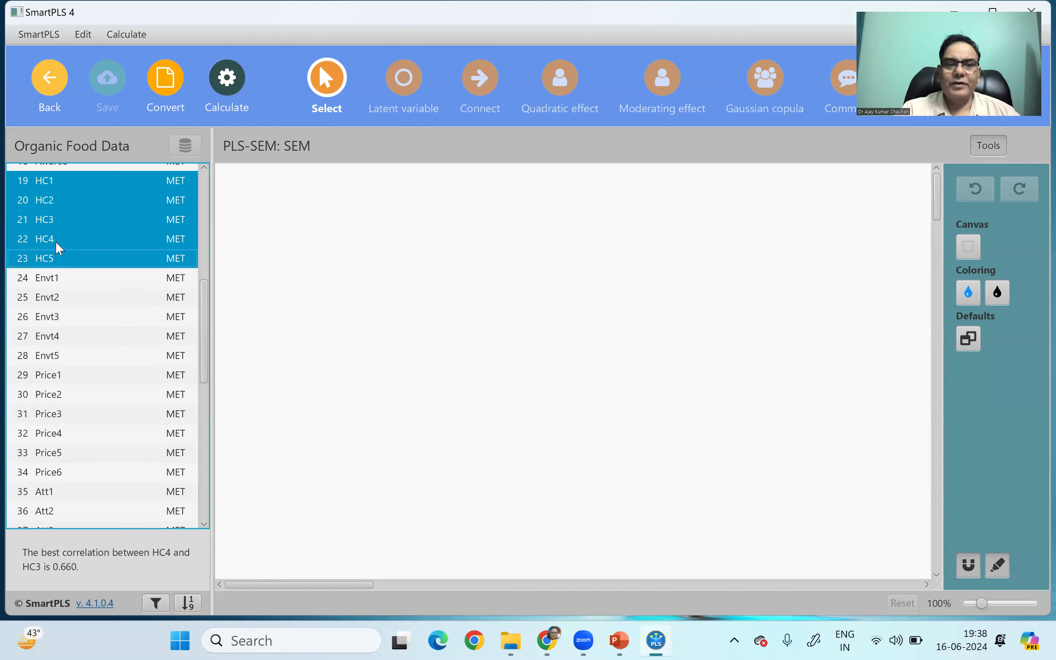
pyautogui.moveTo(260, 301); pyautogui.dragTo(337, 241)
pyautogui.press('Escape')
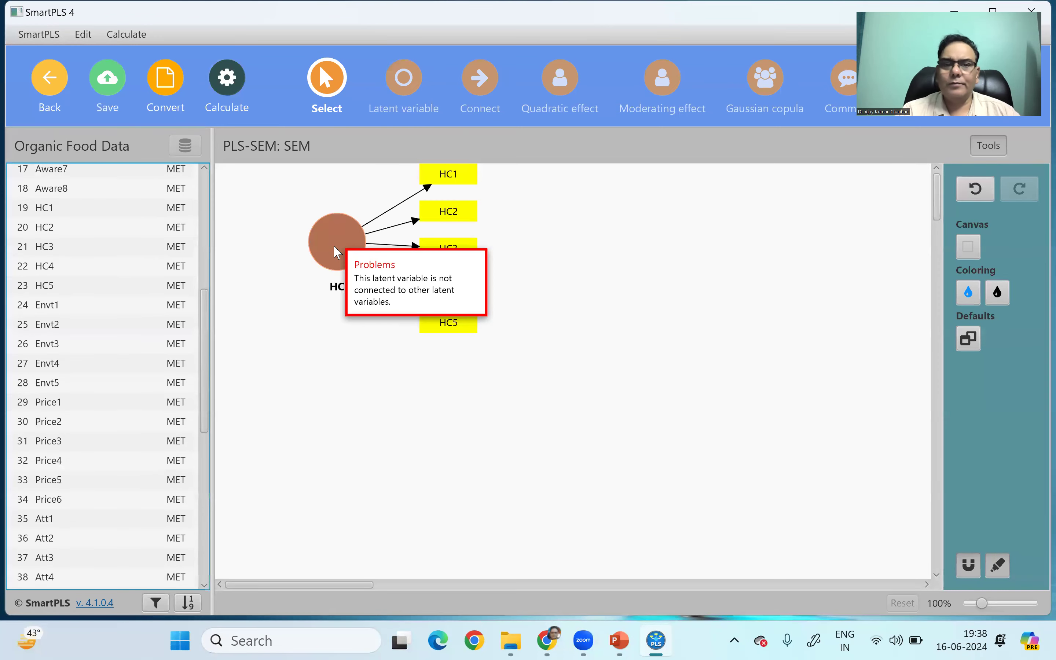
# Align the HC construct's indicators to its left side and shift the construct slightly to the right.
pyautogui.click(333, 245)
pyautogui.rightClick(342, 249)
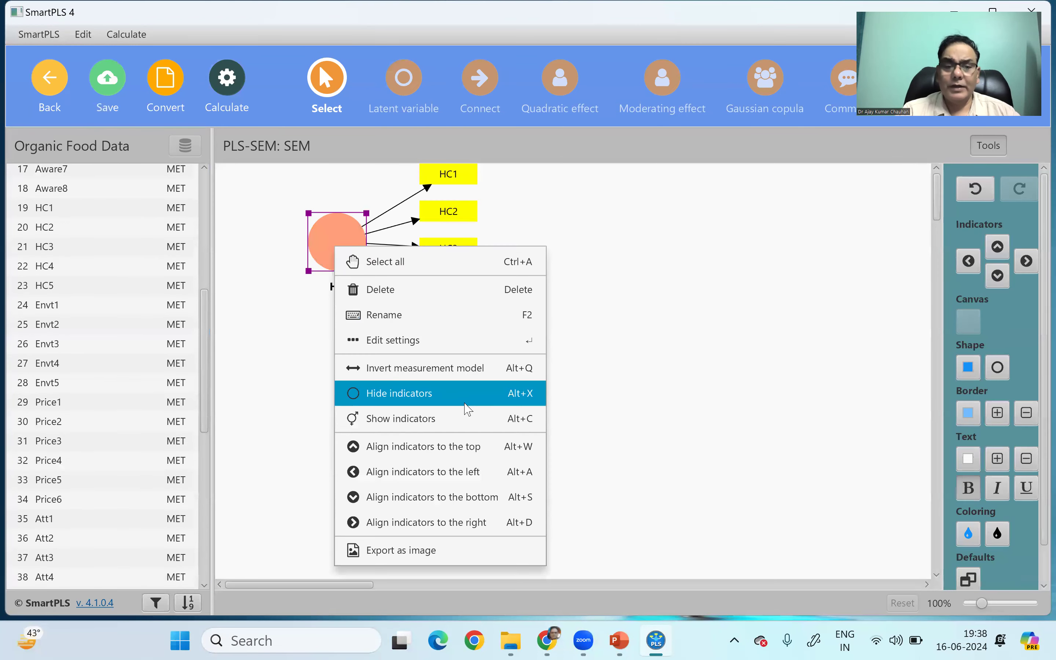
pyautogui.click(438, 470)
pyautogui.moveTo(354, 240); pyautogui.dragTo(383, 238)
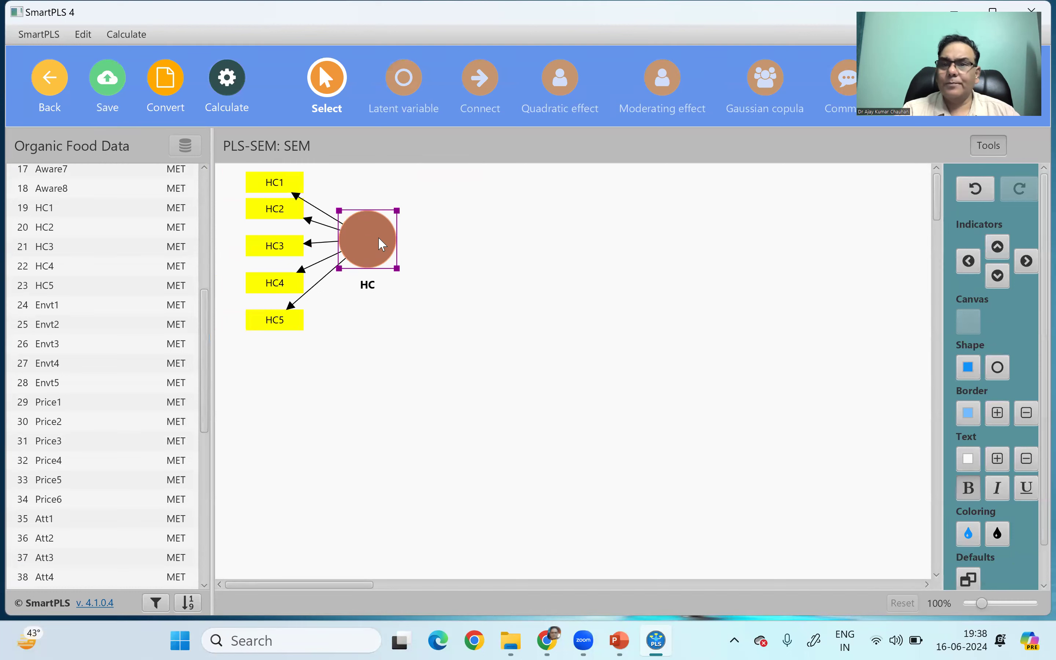
# Add a latent variable measured by indicators Envt1 to Envt5 directly below the HC construct.
pyautogui.moveTo(47, 311); pyautogui.dragTo(52, 357)
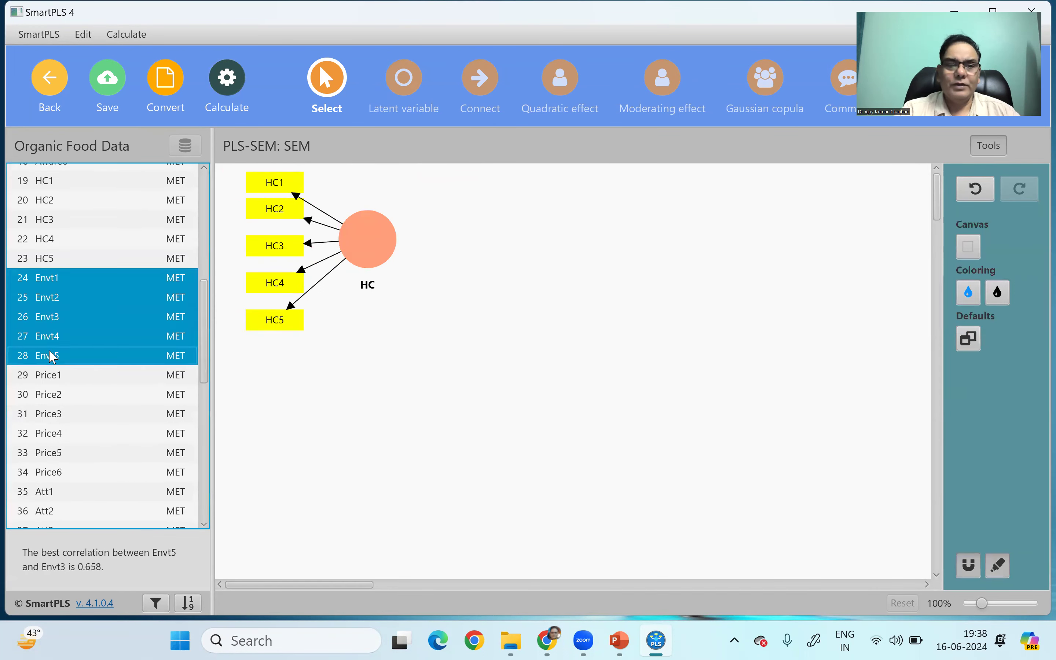
pyautogui.moveTo(109, 335); pyautogui.dragTo(370, 411)
pyautogui.press('Return')
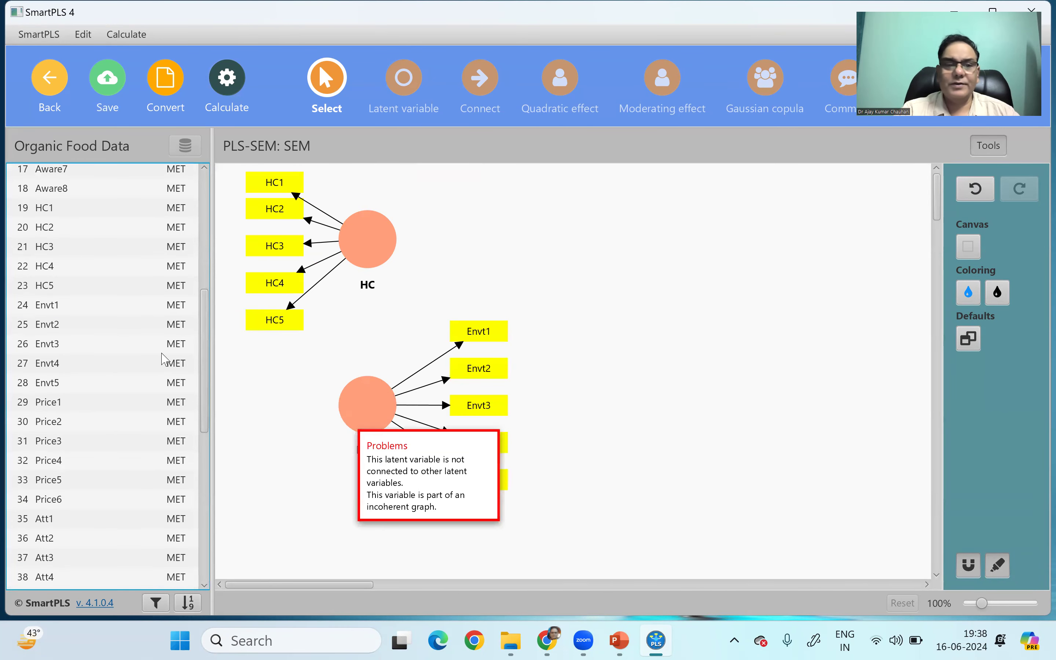
# Add a latent variable measured by indicators Price1 to Price6 to the right of the HC construct.
pyautogui.click(44, 403)
pyautogui.moveTo(49, 400); pyautogui.dragTo(585, 256)
pyautogui.press('Return')
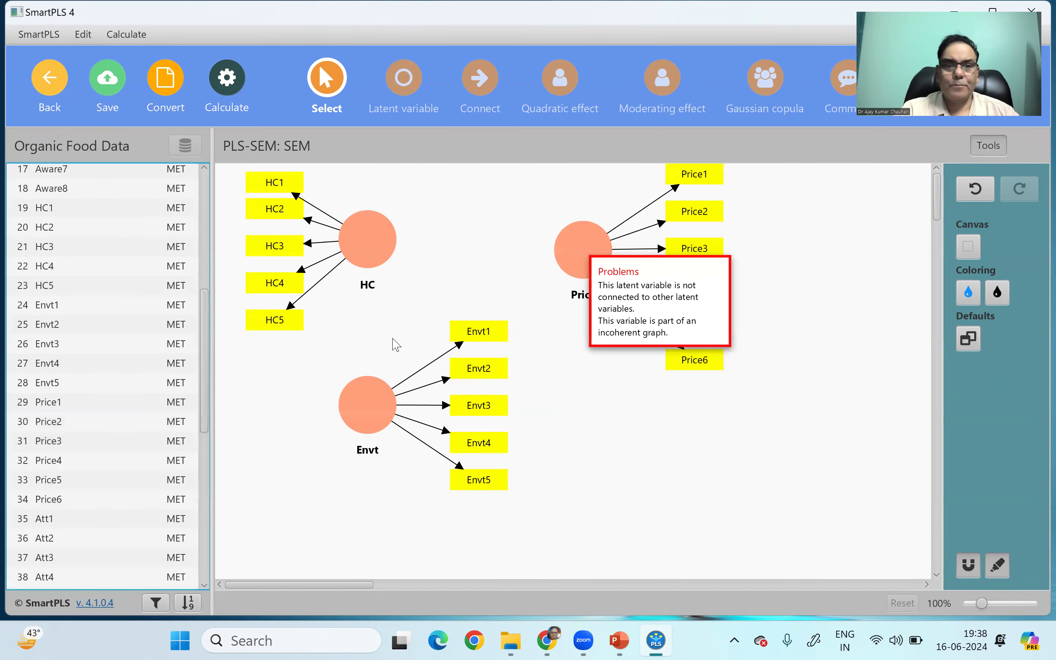
# Add a latent variable measured by indicators Att1 to Att6 in the lower-right area of the canvas.
pyautogui.scroll(-6, 96, 275)
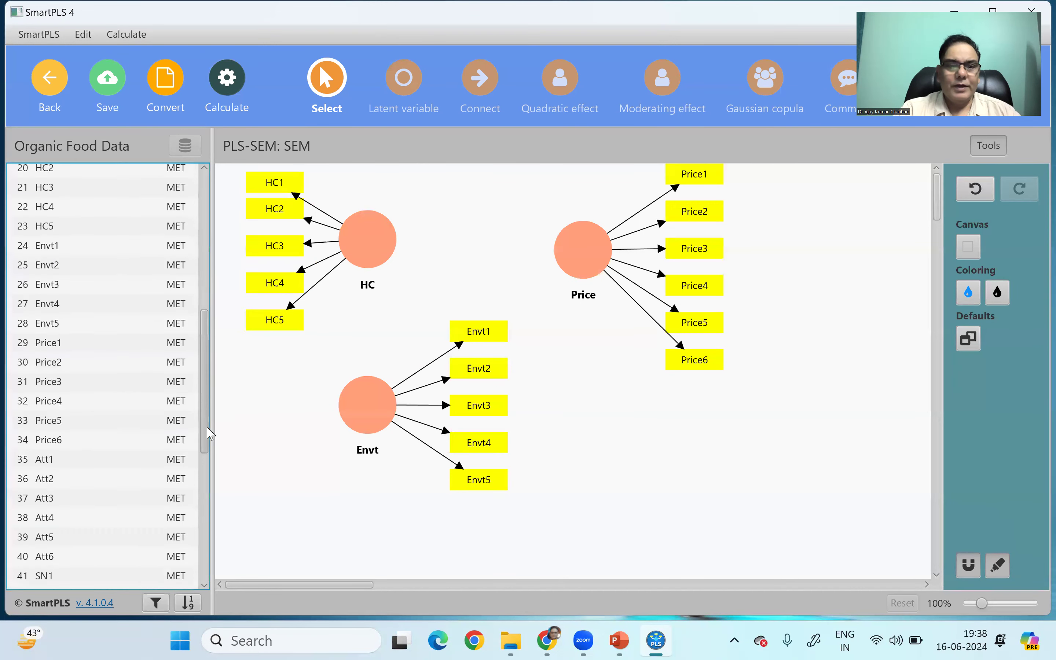
pyautogui.moveTo(47, 195)
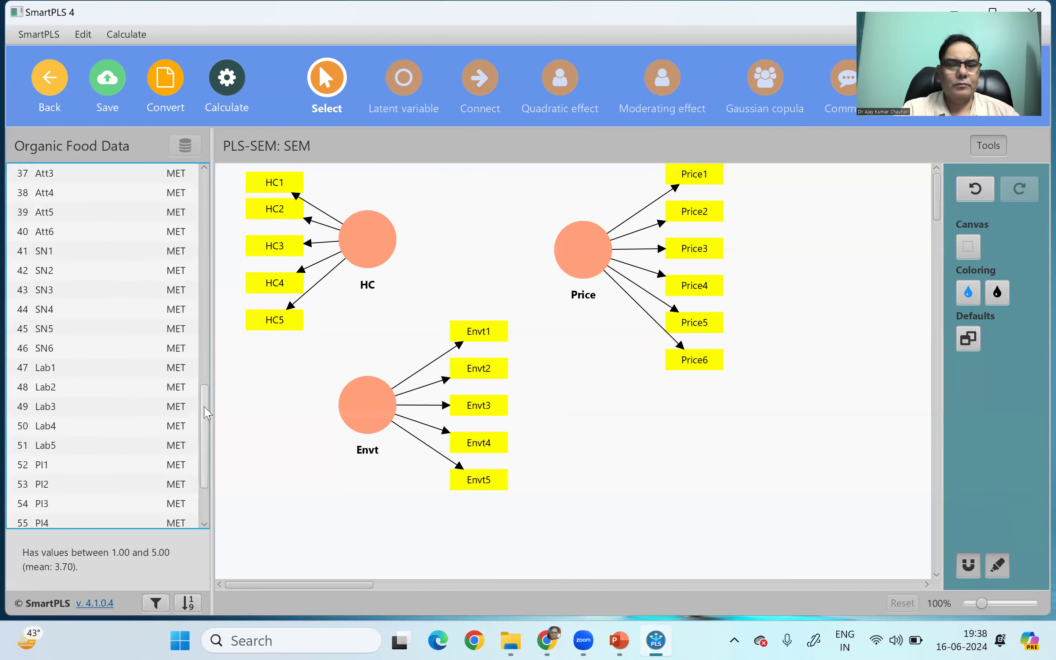
pyautogui.moveTo(208, 412); pyautogui.dragTo(207, 387)
pyautogui.keyDown('ctrl'); pyautogui.click(55, 244); pyautogui.keyUp('ctrl')
pyautogui.moveTo(55, 251); pyautogui.dragTo(57, 315)
pyautogui.moveTo(730, 516); pyautogui.dragTo(727, 513)
pyautogui.press('Return')
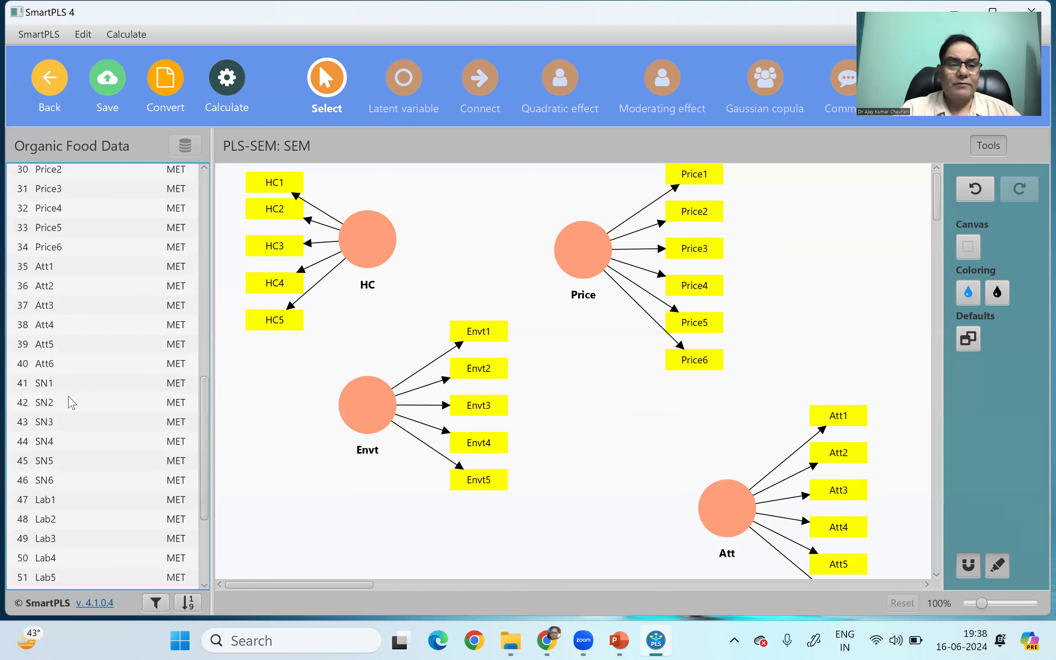
# Add a latent variable measured by indicators SN1 to SN6 below the Envt construct.
pyautogui.moveTo(61, 387); pyautogui.dragTo(53, 411)
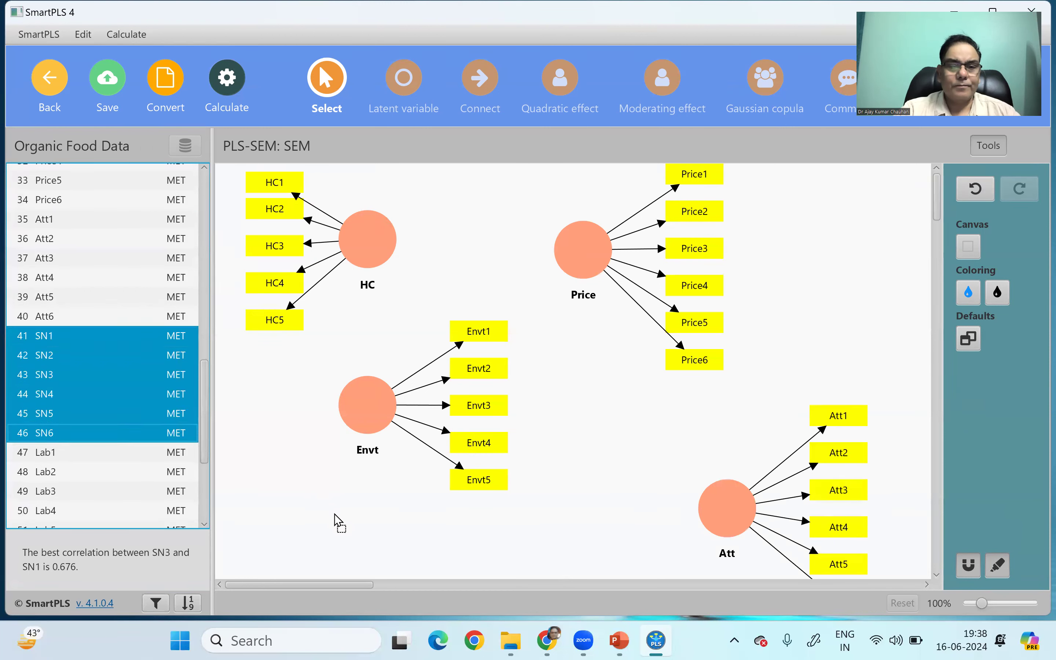
pyautogui.moveTo(338, 522); pyautogui.dragTo(335, 515)
pyautogui.press('Return')
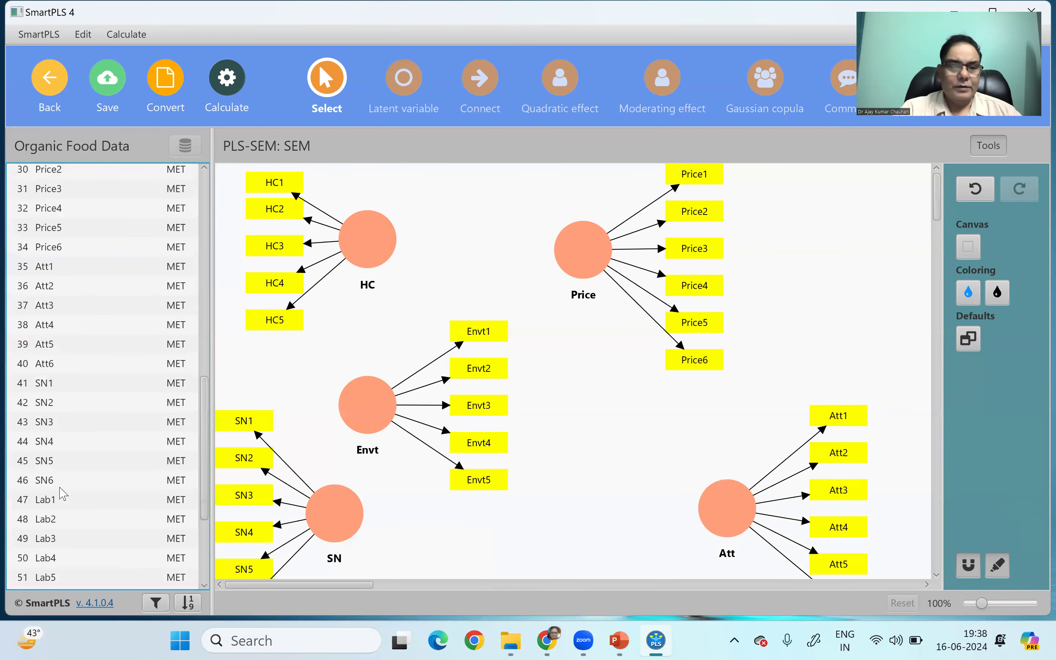
# Add a latent variable measured by indicators Lab1 to Lab5 between the HC and Price constructs.
pyautogui.click(51, 500)
pyautogui.moveTo(206, 387); pyautogui.dragTo(209, 452)
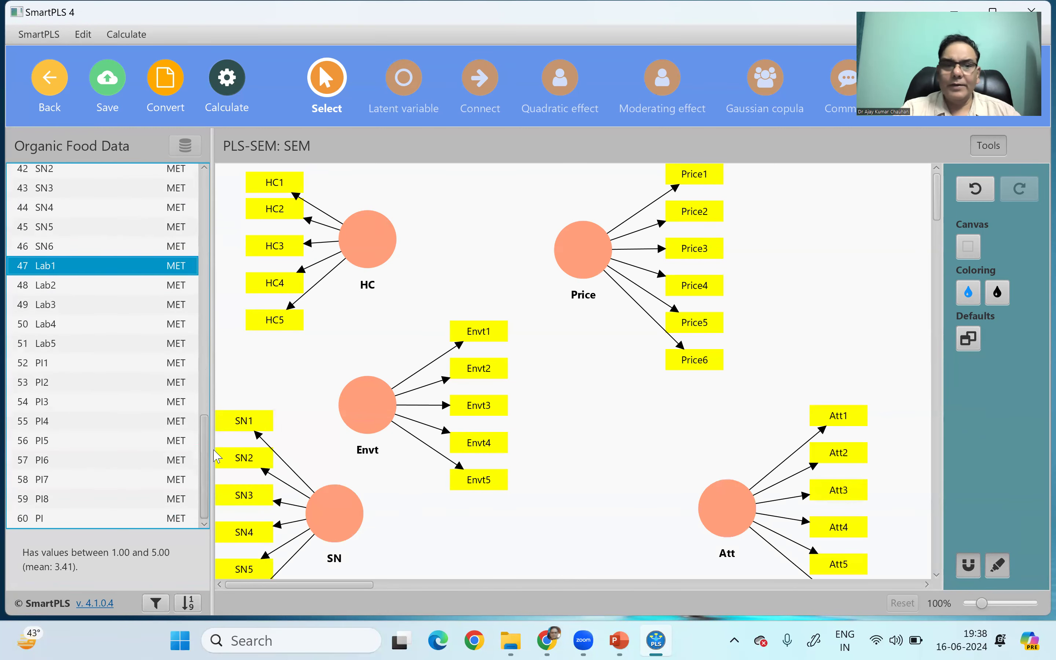
pyautogui.keyDown('ctrl'); pyautogui.click(54, 284); pyautogui.keyUp('ctrl')
pyautogui.keyDown('ctrl'); pyautogui.click(55, 304); pyautogui.keyUp('ctrl')
pyautogui.keyDown('ctrl'); pyautogui.click(52, 324); pyautogui.keyUp('ctrl')
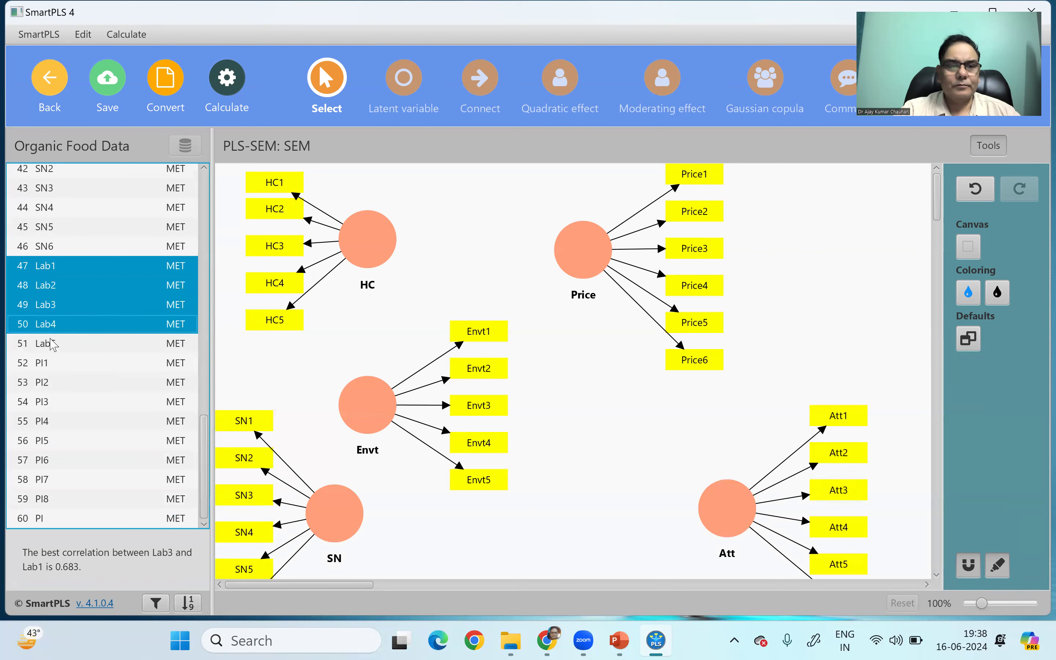
pyautogui.keyDown('ctrl'); pyautogui.click(53, 343); pyautogui.keyUp('ctrl')
pyautogui.moveTo(489, 218); pyautogui.dragTo(486, 215)
pyautogui.press('Return')
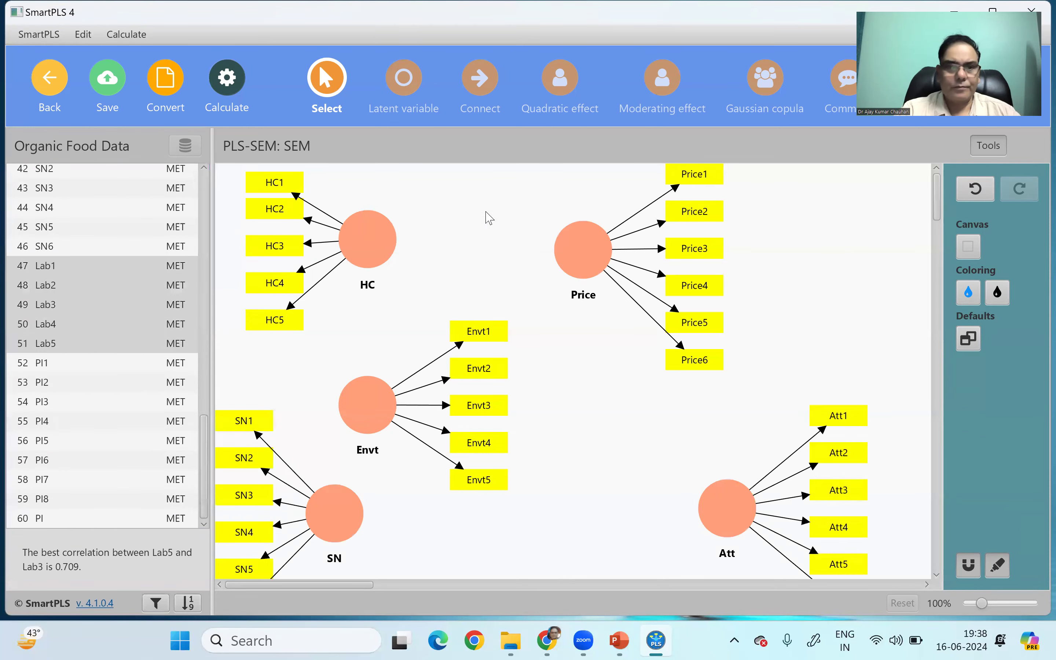
# Add a latent variable measured by indicators PI1 to PI8 to the right of the Price construct.
pyautogui.click(61, 423)
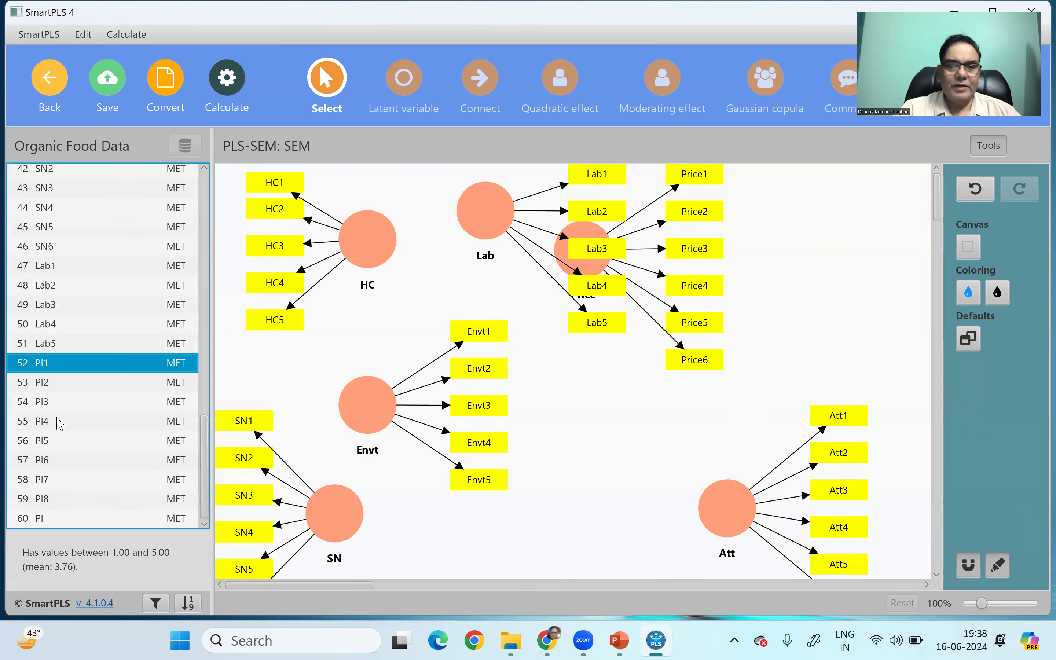
pyautogui.moveTo(45, 390); pyautogui.dragTo(49, 502)
pyautogui.moveTo(73, 459); pyautogui.dragTo(851, 288)
pyautogui.press('Return')
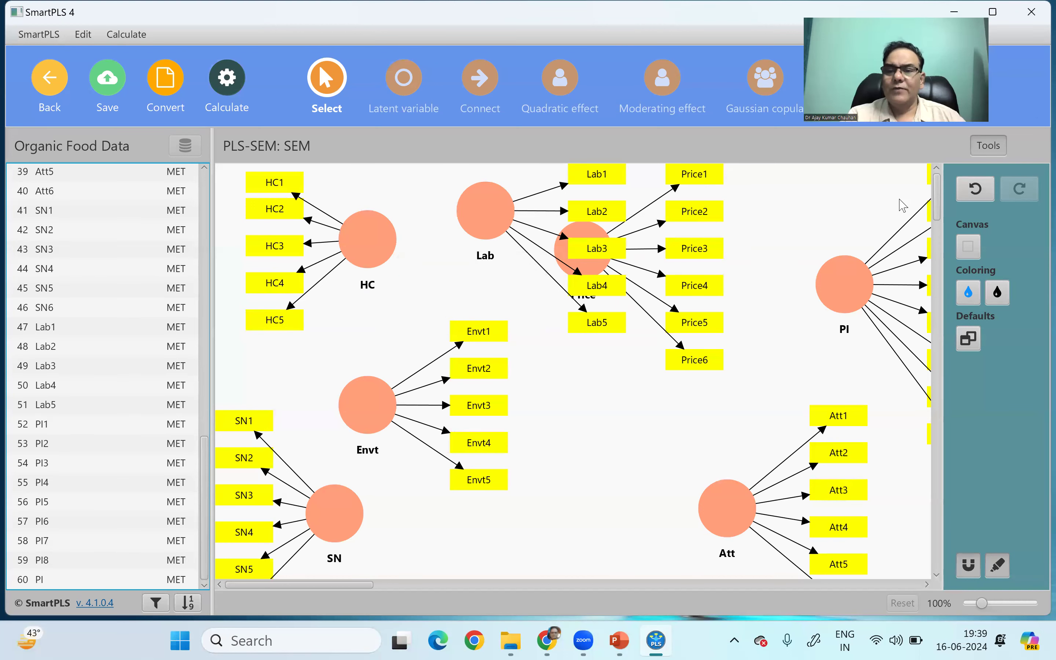
# Move the PI construct with its indicators farther right and down, above and to the right of Att.
pyautogui.moveTo(981, 603); pyautogui.dragTo(976, 604)
pyautogui.moveTo(696, 262); pyautogui.dragTo(795, 345)
pyautogui.rightClick(795, 345)
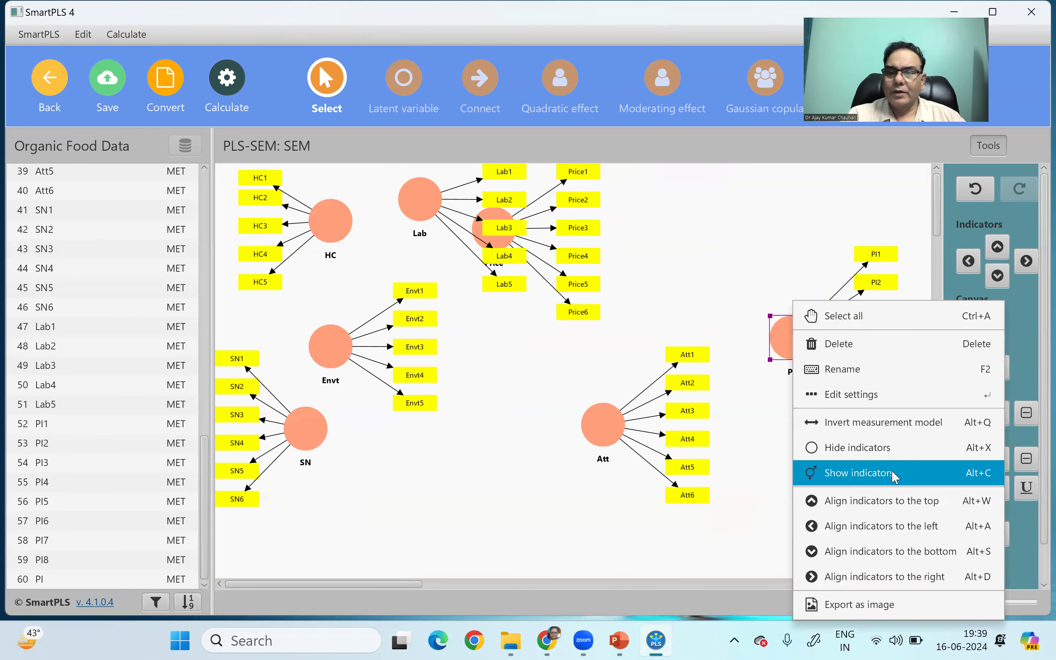
pyautogui.click(766, 412)
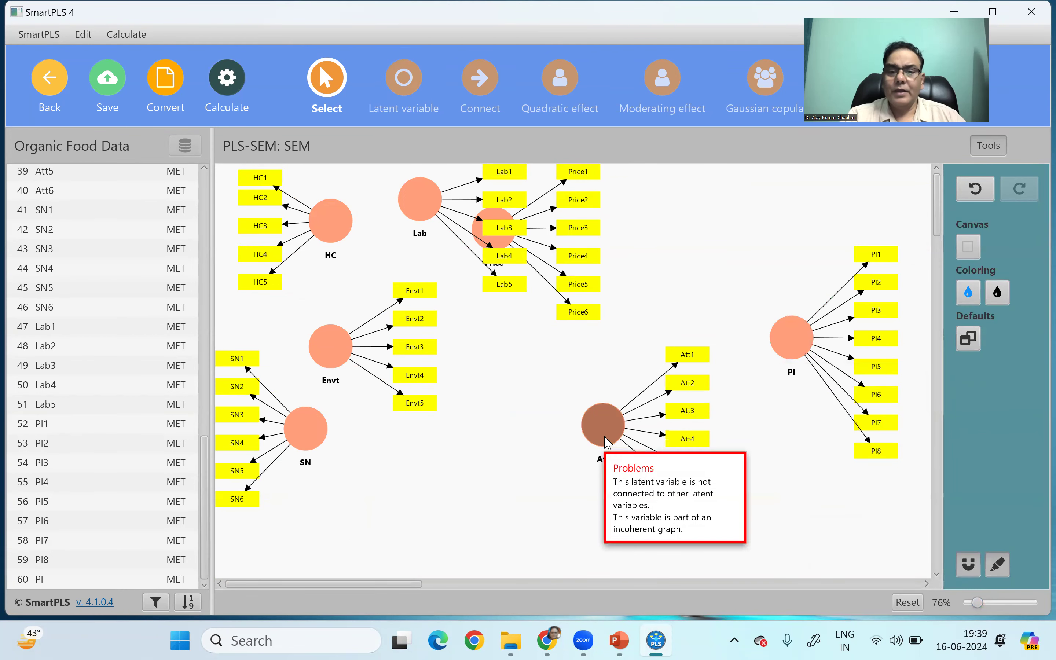
# Align the Att construct's indicators to its left and move the construct slightly down and right.
pyautogui.click(601, 424)
pyautogui.rightClick(605, 425)
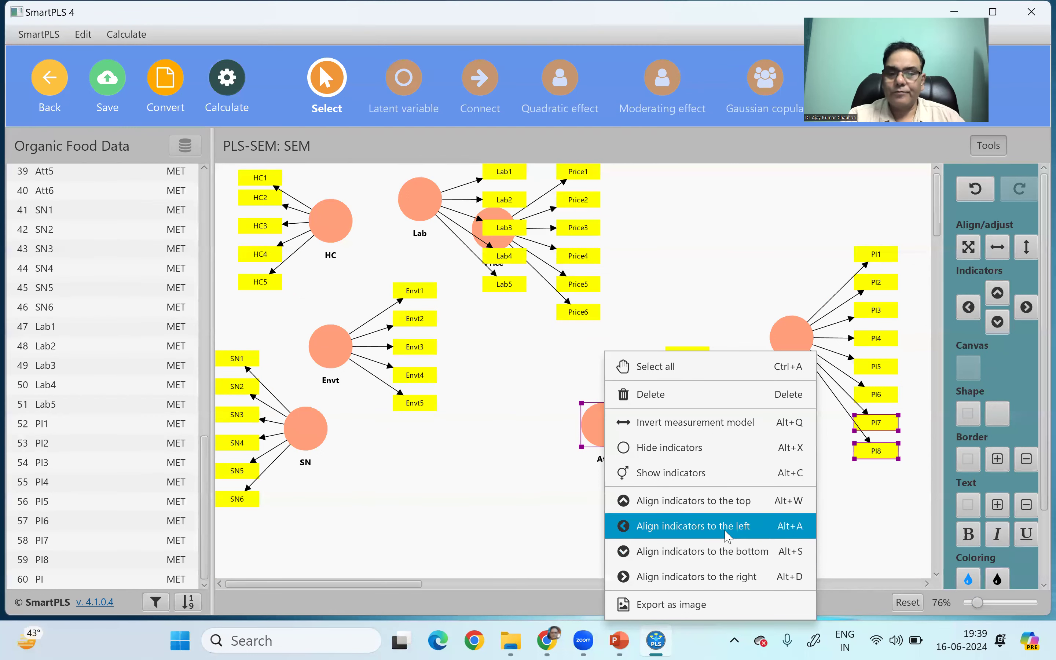
pyautogui.click(725, 527)
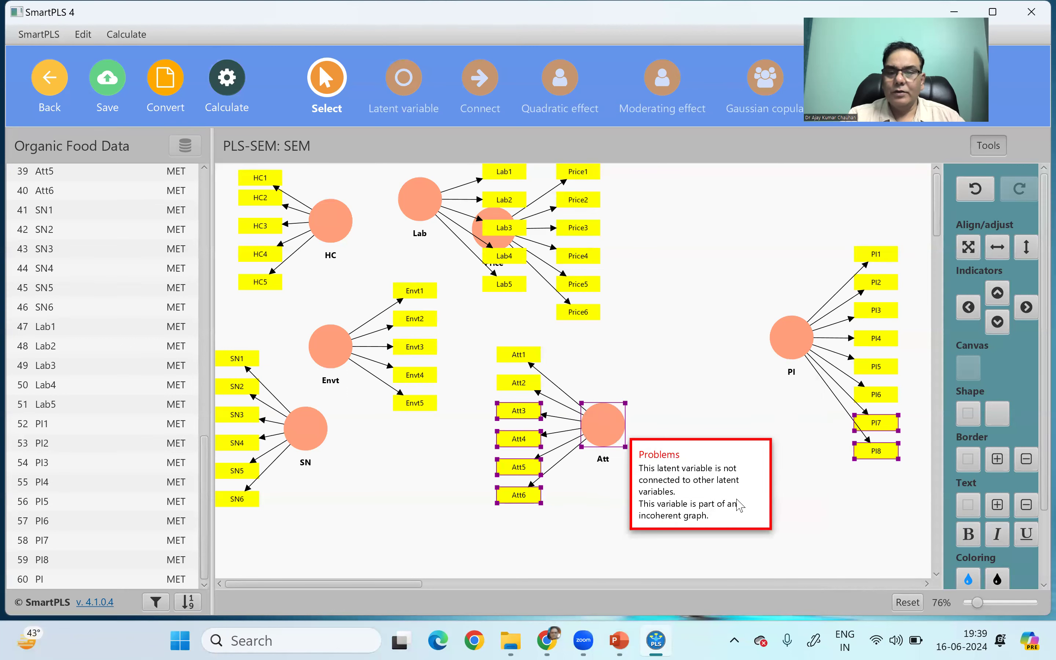
pyautogui.click(769, 519)
pyautogui.moveTo(618, 430); pyautogui.dragTo(650, 487)
# Align the indicators of the Envt, Lab and Price constructs to the left of each construct.
pyautogui.click(349, 346)
pyautogui.rightClick(345, 346)
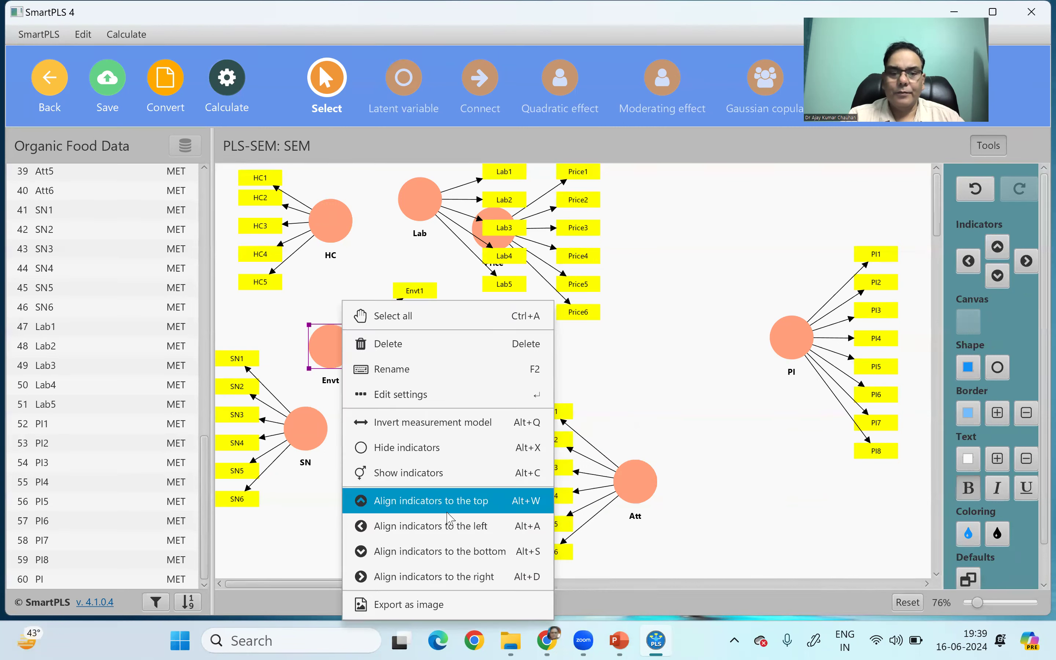
pyautogui.click(462, 528)
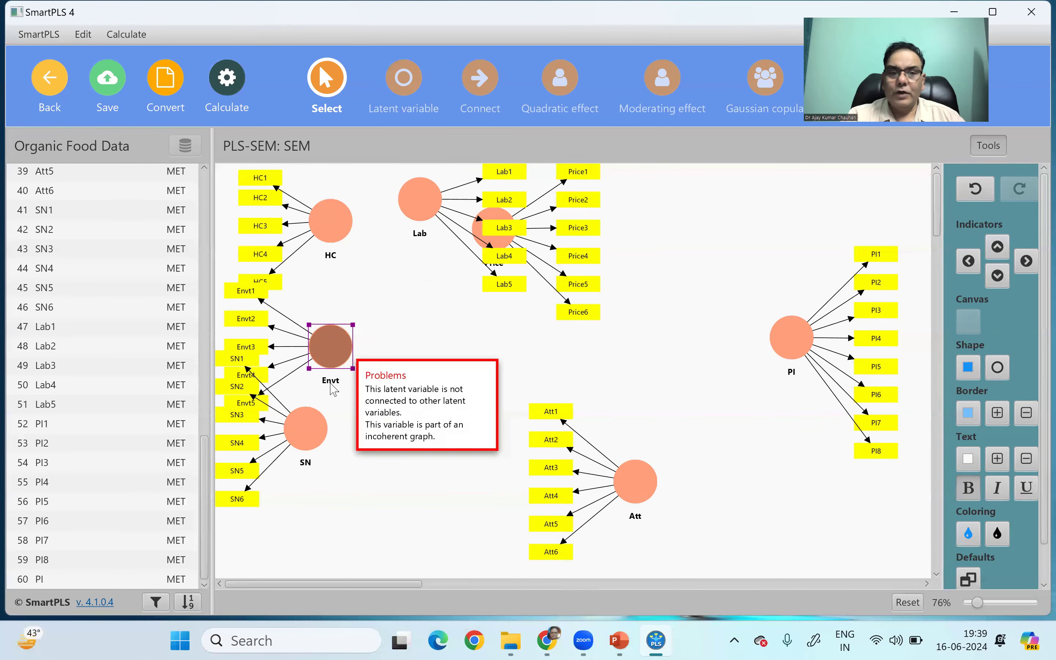
pyautogui.click(415, 205)
pyautogui.rightClick(413, 205)
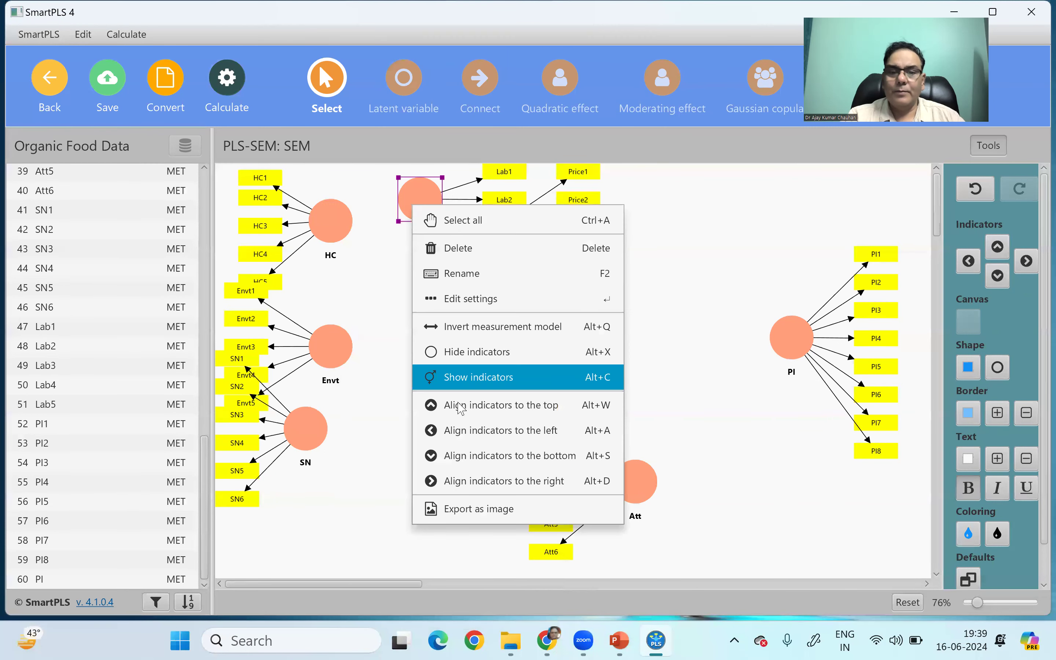
pyautogui.click(477, 430)
pyautogui.click(496, 239)
pyautogui.rightClick(497, 239)
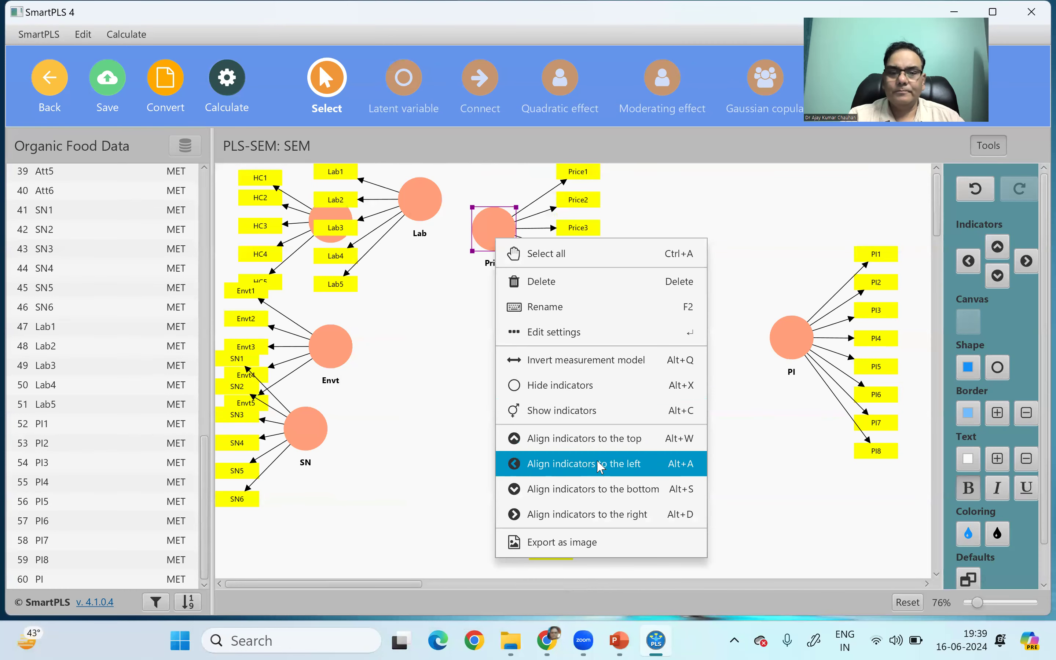
pyautogui.click(568, 463)
# Move the Price construct clear to the right of Lab and stack Price1 to Price6 closely together.
pyautogui.scroll(10, 905, 589)
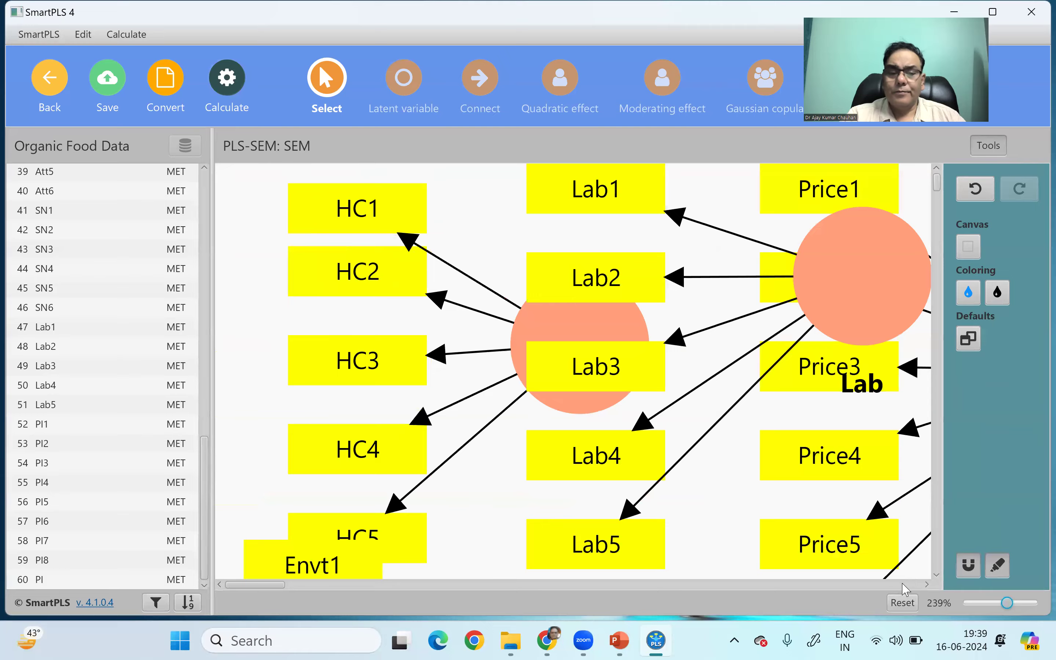
pyautogui.scroll(-5, 905, 589)
pyautogui.moveTo(312, 582); pyautogui.dragTo(364, 592)
pyautogui.moveTo(432, 324); pyautogui.dragTo(736, 360)
pyautogui.moveTo(565, 392); pyautogui.dragTo(569, 370)
pyautogui.moveTo(547, 278); pyautogui.dragTo(553, 306)
pyautogui.moveTo(562, 229); pyautogui.dragTo(558, 306)
pyautogui.moveTo(550, 450); pyautogui.dragTo(557, 411)
pyautogui.moveTo(561, 513); pyautogui.dragTo(562, 453)
pyautogui.moveTo(715, 344); pyautogui.dragTo(647, 278)
pyautogui.moveTo(639, 269); pyautogui.dragTo(638, 275)
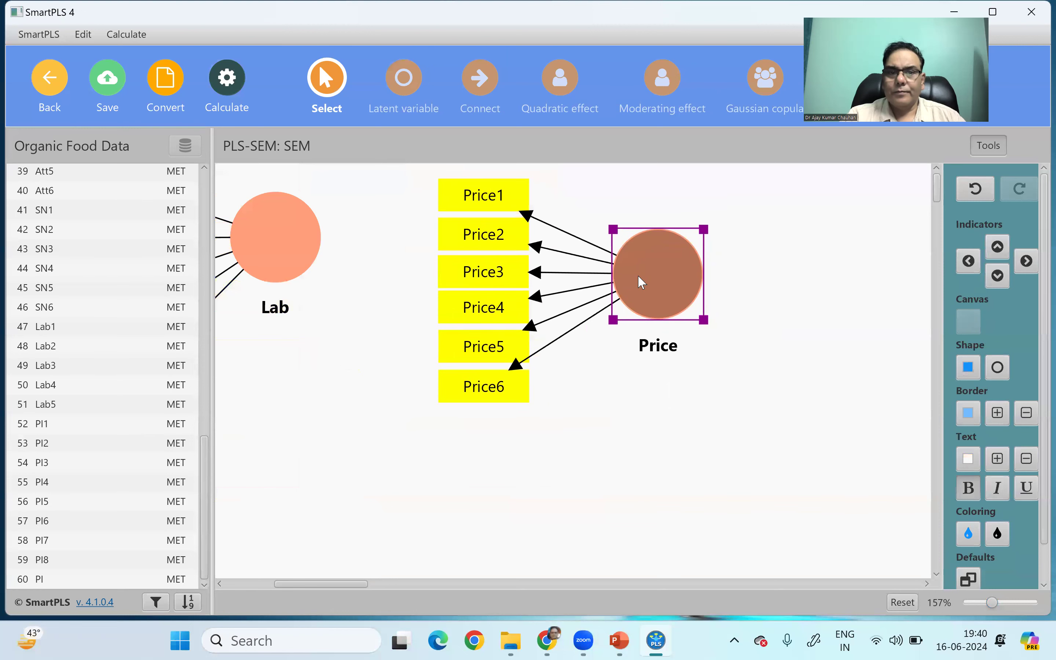
# Place the Lab construct between HC and Price and stack Lab1 to Lab5 closely together.
pyautogui.moveTo(360, 585); pyautogui.dragTo(310, 578)
pyautogui.moveTo(611, 282); pyautogui.dragTo(713, 383)
pyautogui.moveTo(572, 349); pyautogui.dragTo(571, 328)
pyautogui.moveTo(581, 399); pyautogui.dragTo(580, 360)
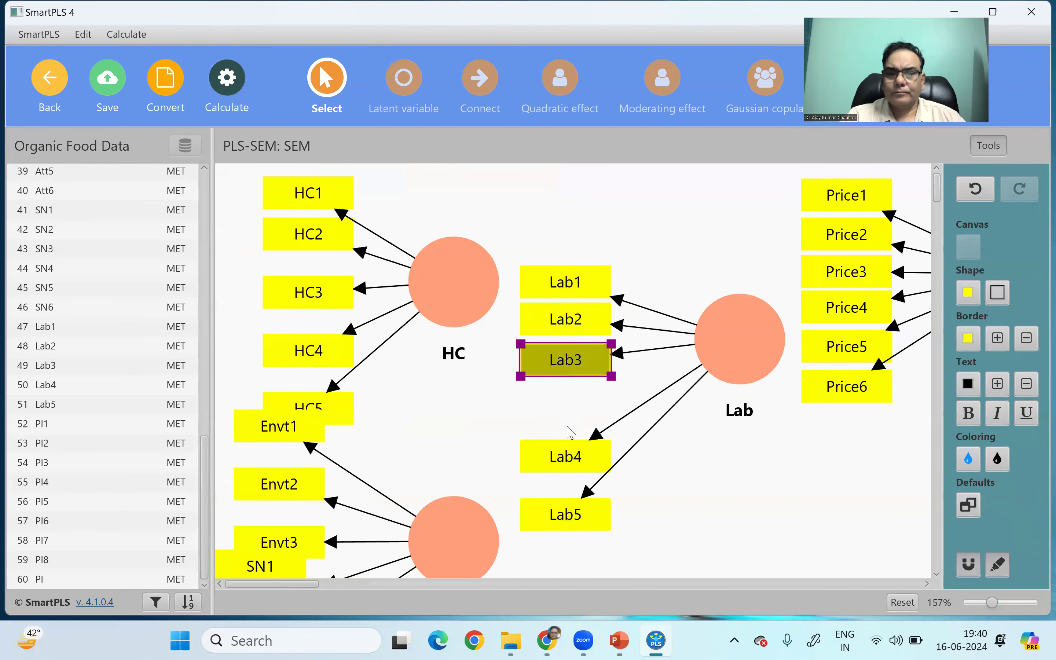
pyautogui.moveTo(568, 458); pyautogui.dragTo(561, 404)
pyautogui.moveTo(565, 514); pyautogui.dragTo(564, 442)
# Bring indicators HC1 to HC5 into a compact, evenly spaced stack beside the HC construct.
pyautogui.moveTo(302, 239); pyautogui.dragTo(303, 252)
pyautogui.moveTo(302, 192); pyautogui.dragTo(302, 210)
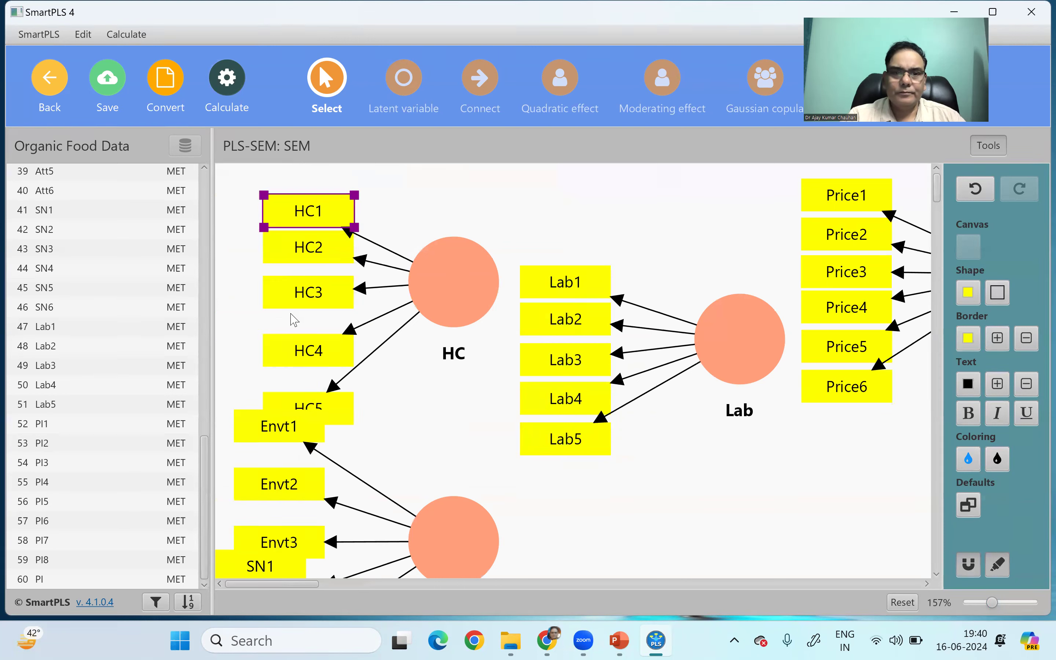
pyautogui.moveTo(295, 299); pyautogui.dragTo(297, 289)
pyautogui.moveTo(308, 359); pyautogui.dragTo(310, 327)
pyautogui.moveTo(326, 400); pyautogui.dragTo(326, 352)
# Move the Envt construct to the right of SN and stack Envt1 to Envt5 closely together.
pyautogui.hscroll(10, 514, 556)
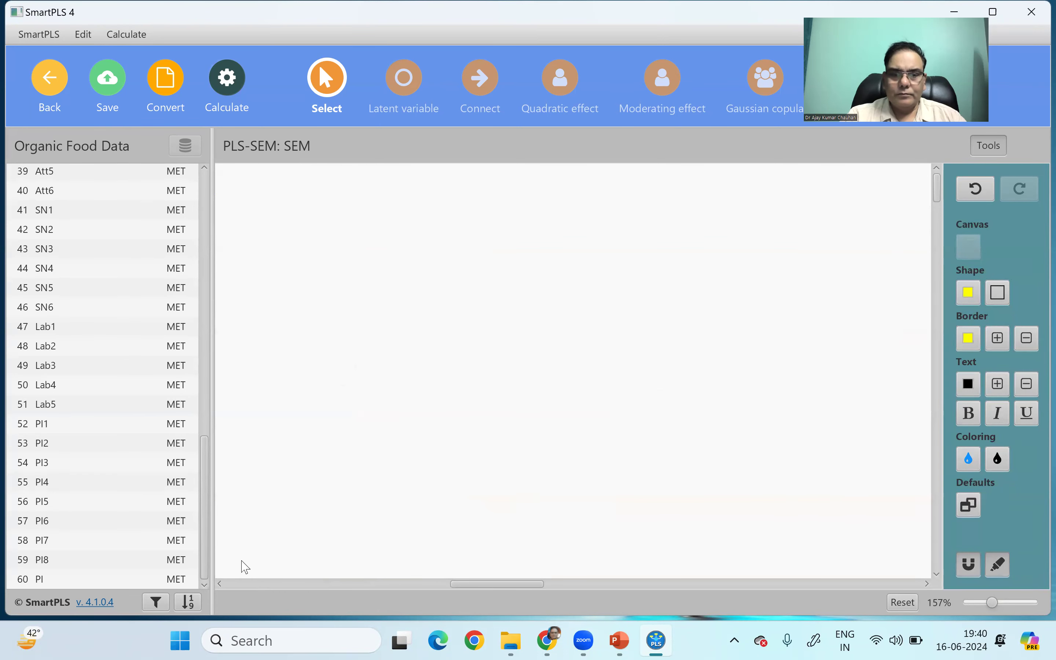
pyautogui.hscroll(-10, 245, 566)
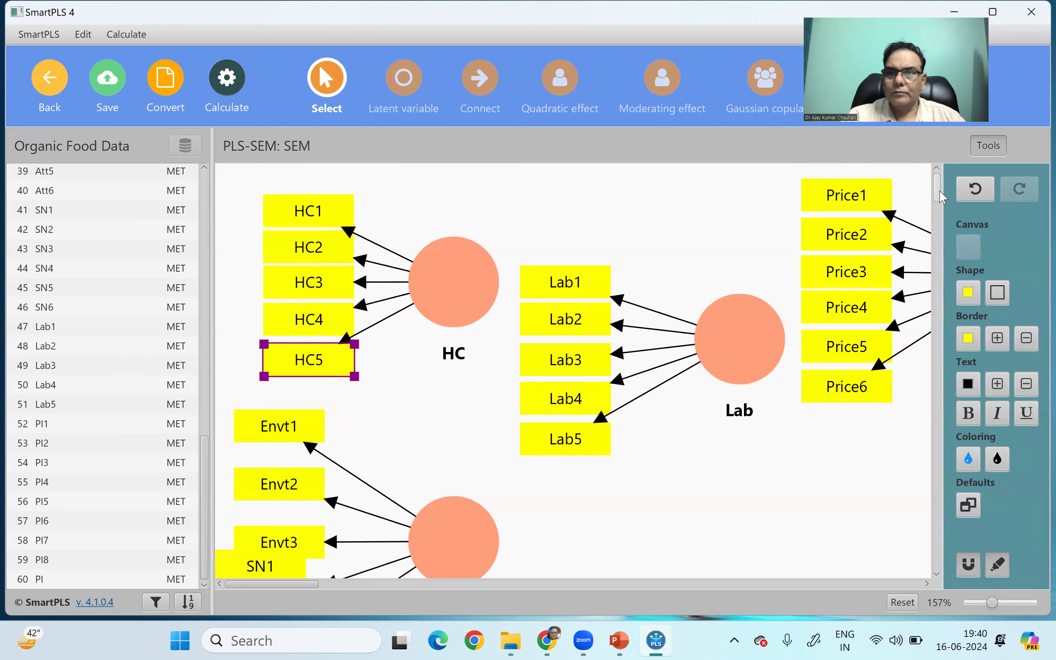
pyautogui.scroll(-5, 941, 197)
pyautogui.moveTo(479, 206); pyautogui.dragTo(806, 363)
pyautogui.click(619, 241)
pyautogui.moveTo(601, 322); pyautogui.dragTo(613, 410)
pyautogui.moveTo(625, 482); pyautogui.dragTo(627, 454)
pyautogui.moveTo(601, 262); pyautogui.dragTo(602, 302)
# Shift the SN construct slightly right, level with Envt, and stack SN1 to SN6 closely together.
pyautogui.moveTo(429, 374); pyautogui.dragTo(490, 362)
pyautogui.moveTo(336, 390)
pyautogui.mouseDown()
pyautogui.moveTo(336, 360)
pyautogui.moveTo(336, 369)
pyautogui.mouseUp()
pyautogui.moveTo(327, 459); pyautogui.dragTo(328, 429)
pyautogui.moveTo(328, 507); pyautogui.dragTo(328, 438)
pyautogui.moveTo(309, 280); pyautogui.dragTo(312, 297)
pyautogui.moveTo(318, 243); pyautogui.dragTo(318, 271)
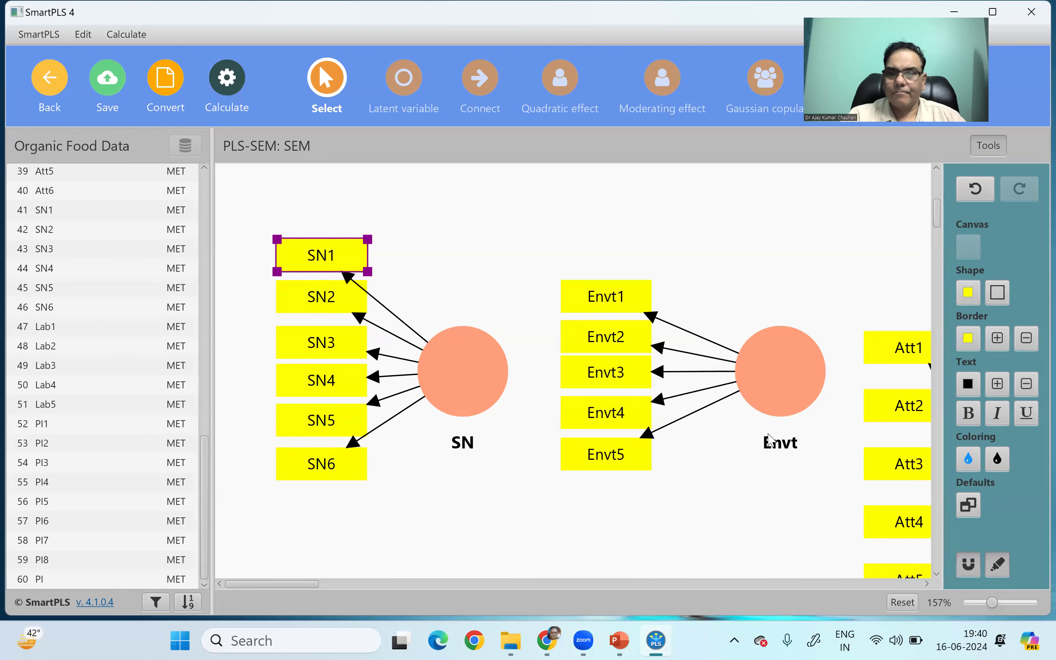
# Raise the Att construct level with Envt and stack Att1 to Att6 closely together.
pyautogui.moveTo(296, 584); pyautogui.dragTo(342, 590)
pyautogui.moveTo(755, 498); pyautogui.dragTo(771, 387)
pyautogui.moveTo(596, 402); pyautogui.dragTo(595, 387)
pyautogui.moveTo(594, 465)
pyautogui.mouseDown()
pyautogui.moveTo(593, 428)
pyautogui.moveTo(594, 446)
pyautogui.mouseUp()
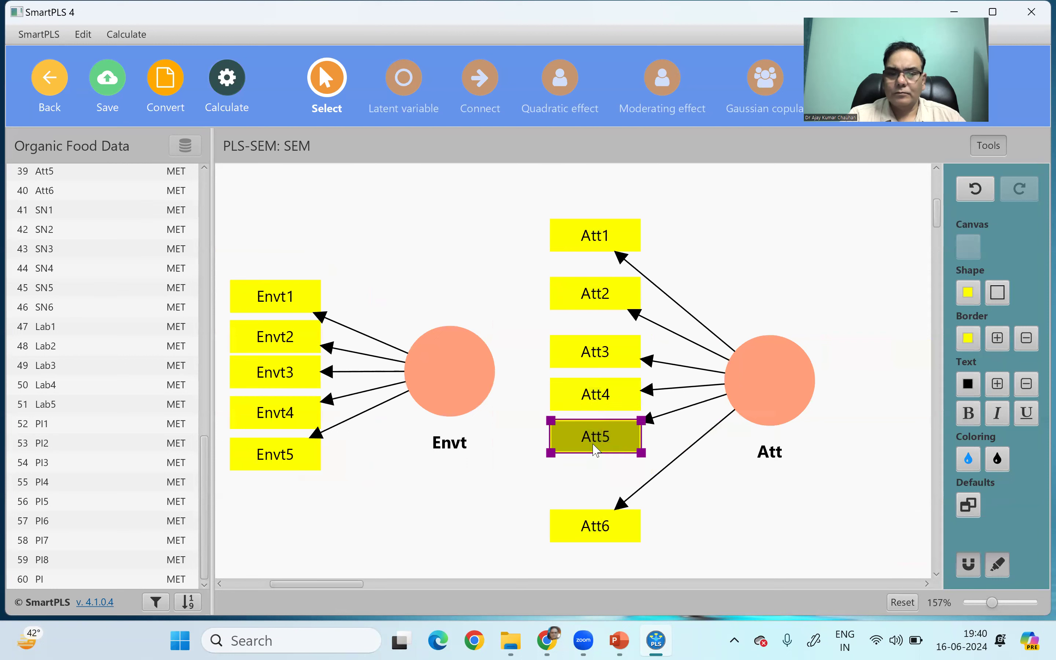
pyautogui.moveTo(602, 543); pyautogui.dragTo(601, 493)
pyautogui.moveTo(596, 299); pyautogui.dragTo(594, 320)
pyautogui.moveTo(595, 238); pyautogui.dragTo(595, 279)
# Bring indicators PI1 to PI8 into a compact vertical stack to the right of the PI construct.
pyautogui.click(978, 603)
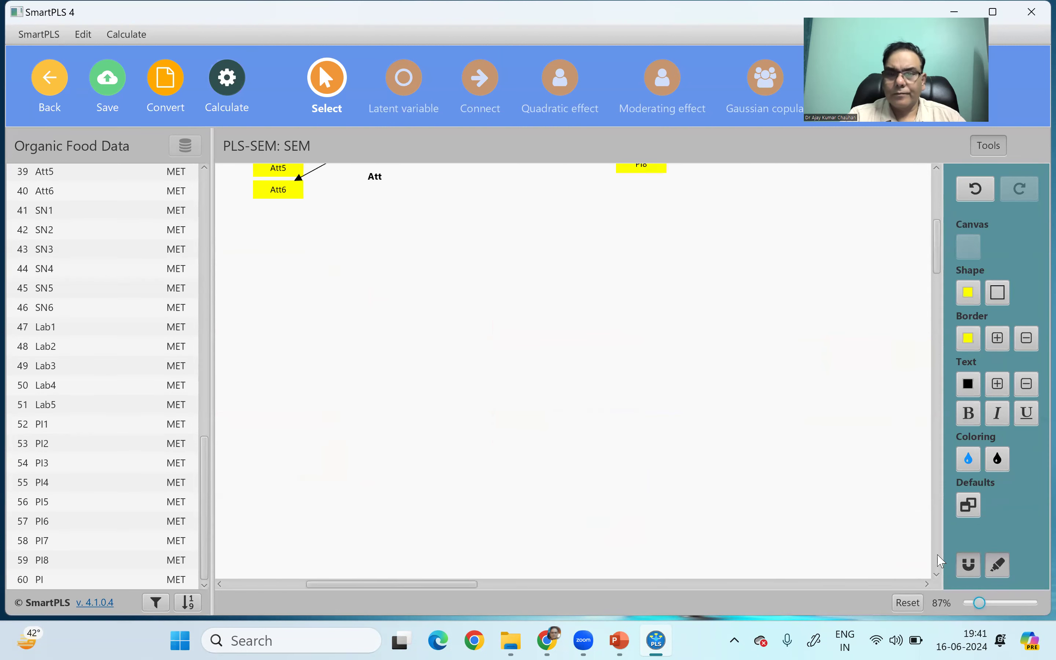
pyautogui.scroll(5, 937, 247)
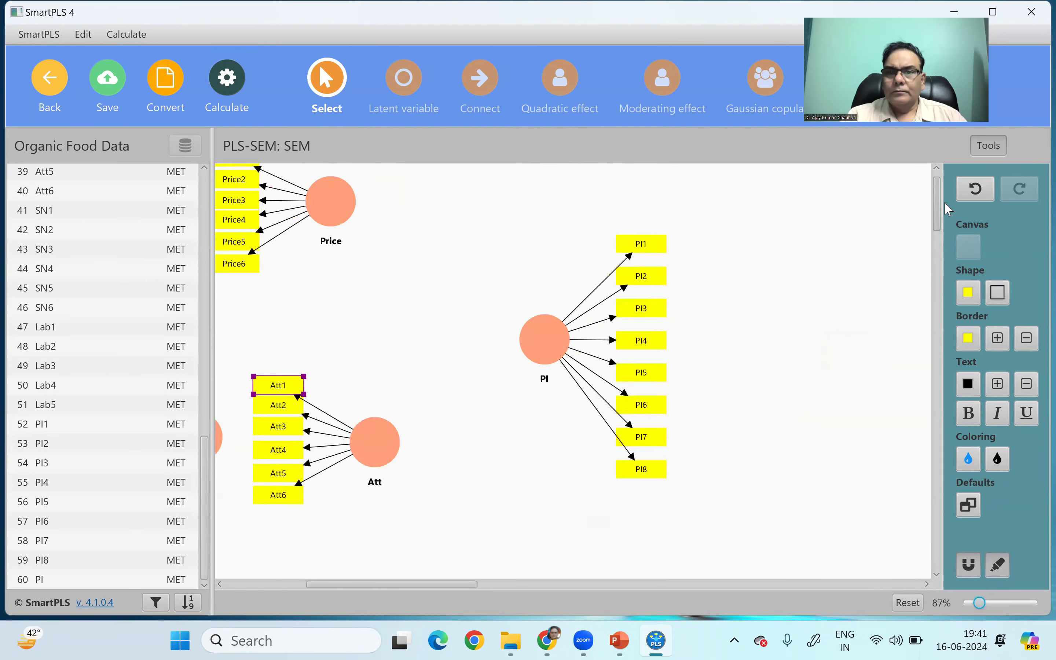
pyautogui.moveTo(657, 395)
pyautogui.mouseDown()
pyautogui.moveTo(642, 375)
pyautogui.moveTo(652, 383)
pyautogui.mouseUp()
pyautogui.moveTo(642, 333); pyautogui.dragTo(648, 344)
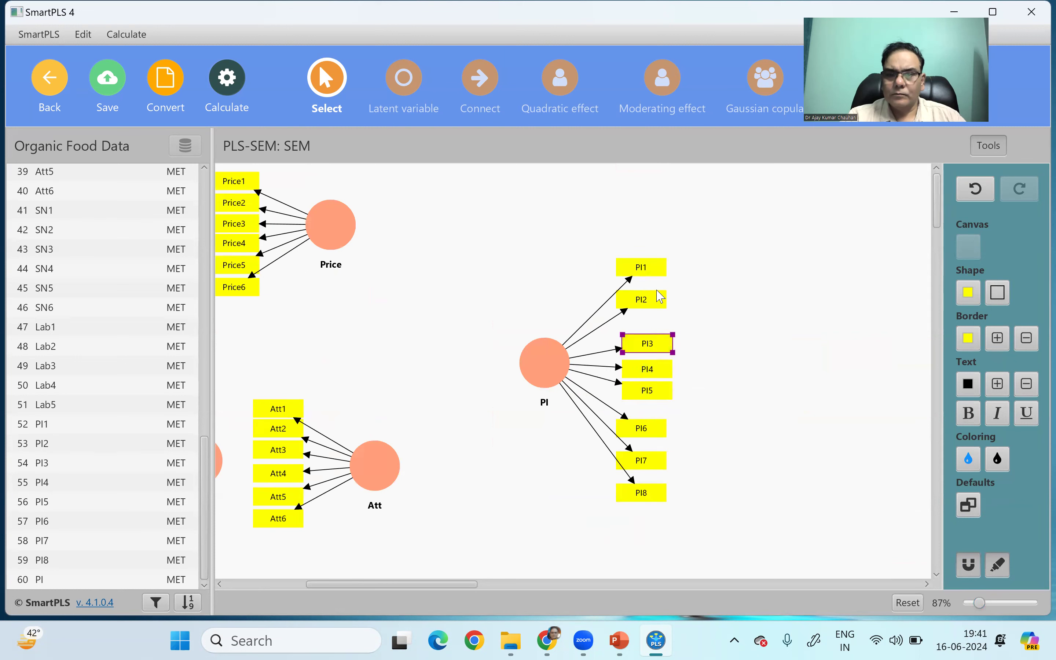
pyautogui.moveTo(655, 304); pyautogui.dragTo(661, 328)
pyautogui.moveTo(657, 275); pyautogui.dragTo(665, 311)
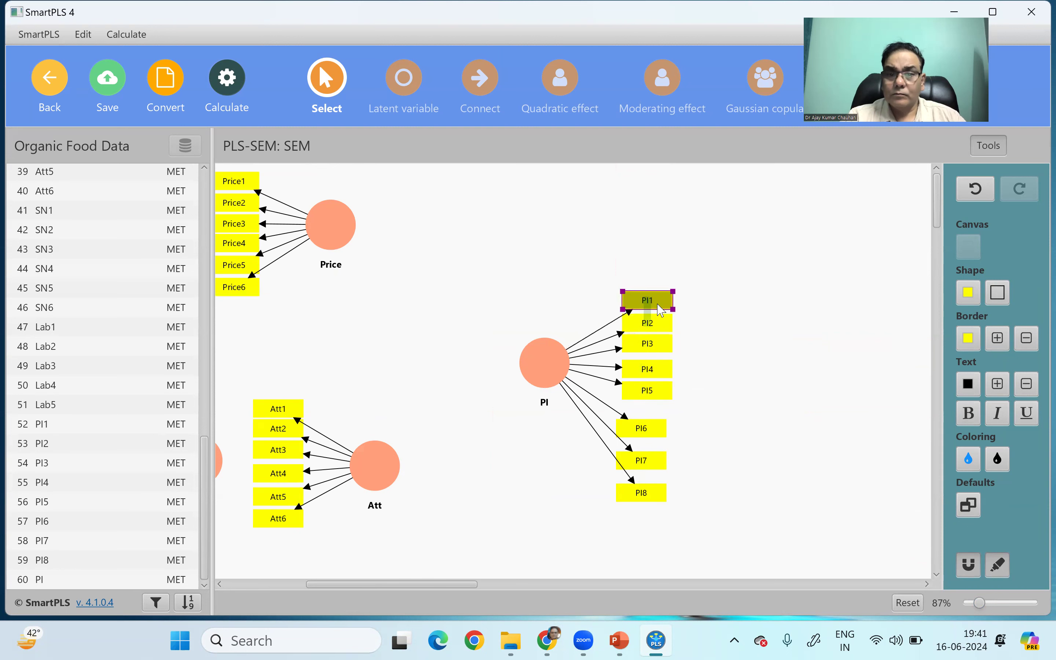
pyautogui.moveTo(650, 427); pyautogui.dragTo(648, 408)
pyautogui.moveTo(638, 465); pyautogui.dragTo(647, 440)
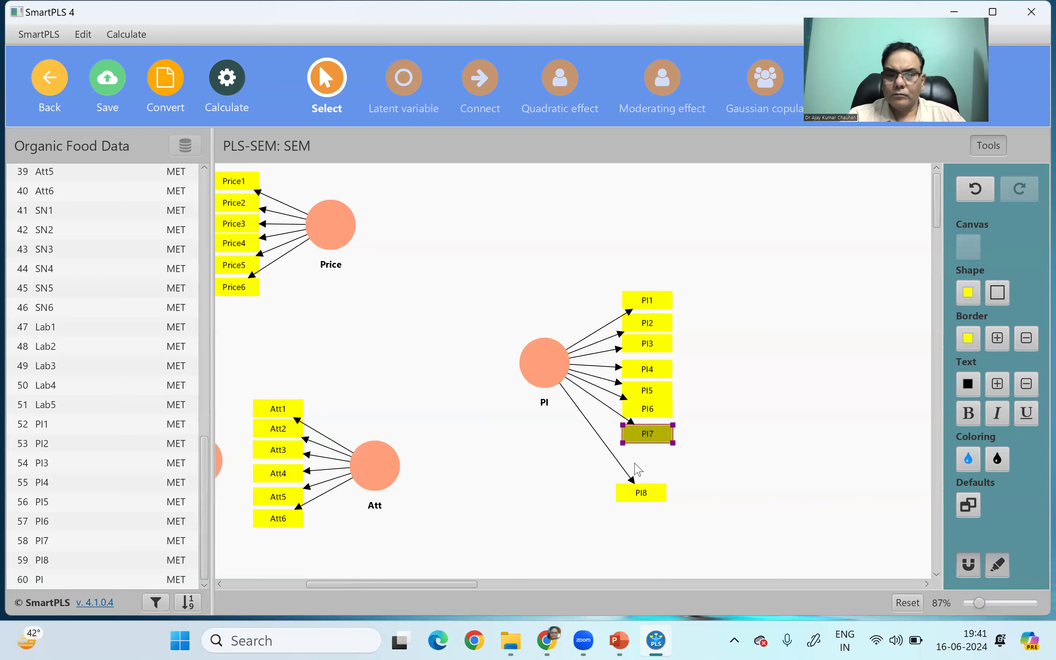
pyautogui.moveTo(641, 488); pyautogui.dragTo(647, 460)
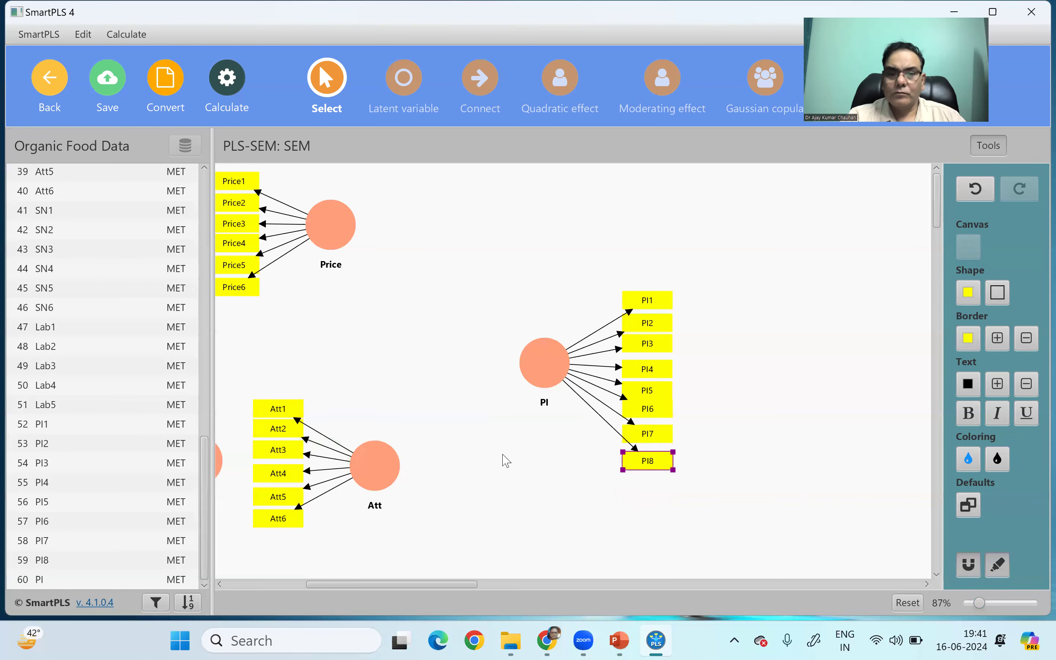
pyautogui.click(504, 462)
# Move the Att, Envt and SN constructs lower on the canvas, with Att lowest and SN highest.
pyautogui.moveTo(976, 603); pyautogui.dragTo(976, 605)
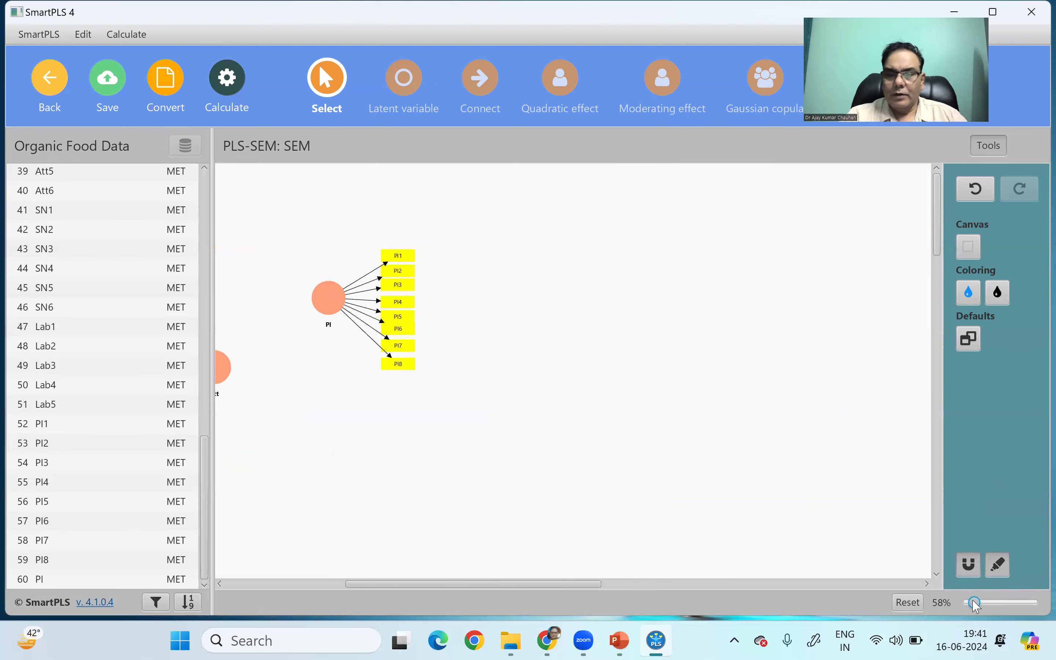
pyautogui.moveTo(429, 584); pyautogui.dragTo(247, 558)
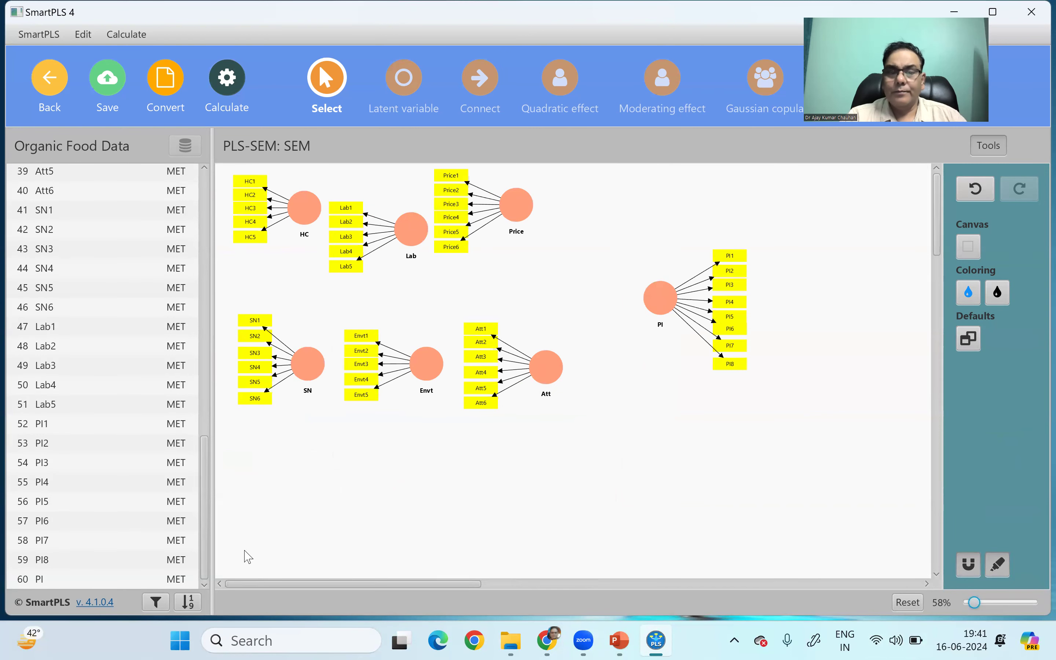
pyautogui.moveTo(542, 392); pyautogui.dragTo(561, 464)
pyautogui.moveTo(425, 373); pyautogui.dragTo(454, 473)
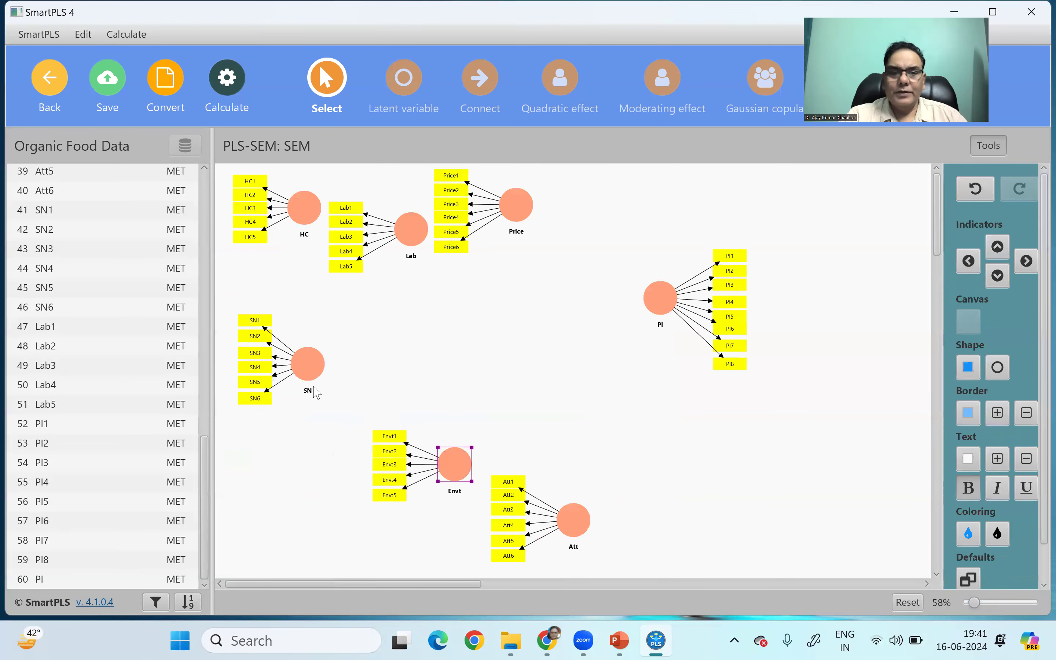
pyautogui.moveTo(312, 370); pyautogui.dragTo(328, 419)
# Arrange HC and Lab above SN in an arc between Price and Envt, and move PI farther right.
pyautogui.moveTo(305, 206); pyautogui.dragTo(325, 315)
pyautogui.moveTo(409, 239); pyautogui.dragTo(379, 241)
pyautogui.moveTo(528, 214); pyautogui.dragTo(529, 211)
pyautogui.moveTo(463, 456); pyautogui.dragTo(460, 474)
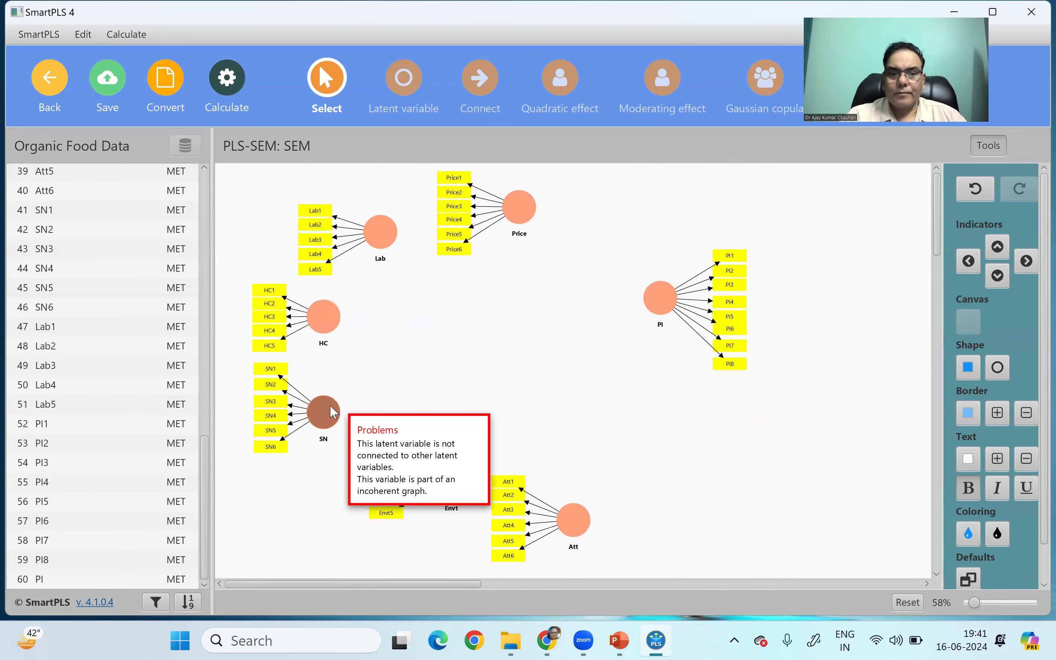
pyautogui.moveTo(332, 410); pyautogui.dragTo(335, 429)
pyautogui.moveTo(328, 345); pyautogui.dragTo(331, 364)
pyautogui.moveTo(384, 240); pyautogui.dragTo(384, 264)
pyautogui.moveTo(661, 294); pyautogui.dragTo(742, 348)
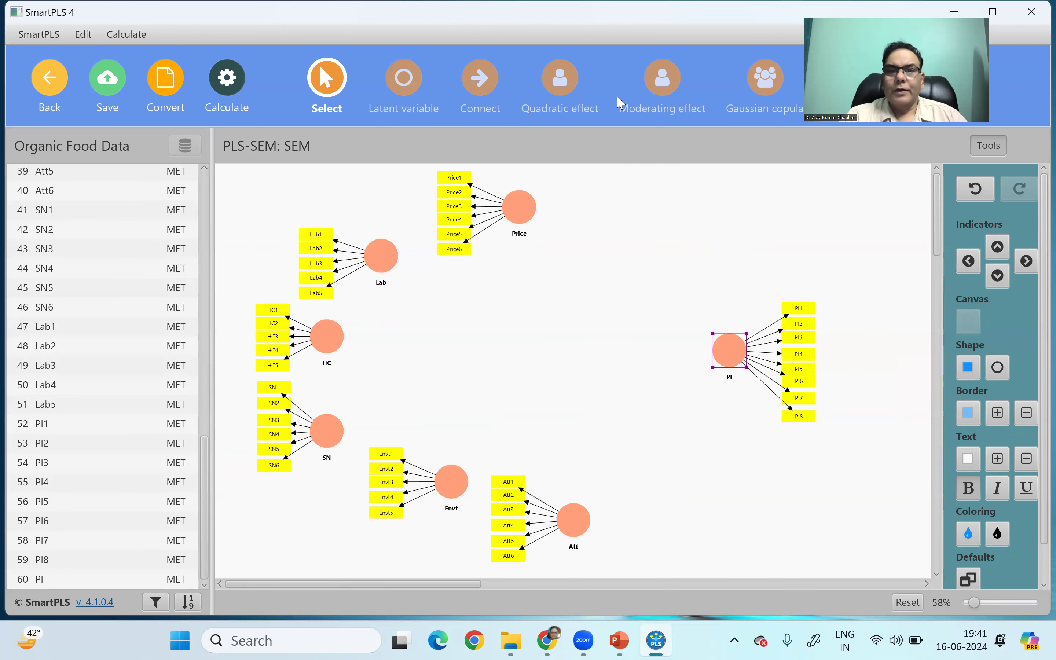
# Connect Price, Lab, HC, SN, Envt and Att each to PI with a path, and save the model.
pyautogui.click(479, 80)
pyautogui.moveTo(519, 207)
pyautogui.mouseDown()
pyautogui.moveTo(707, 348)
pyautogui.moveTo(698, 353)
pyautogui.mouseUp()
pyautogui.moveTo(379, 257); pyautogui.dragTo(728, 349)
pyautogui.moveTo(333, 348)
pyautogui.mouseDown()
pyautogui.moveTo(684, 361)
pyautogui.moveTo(728, 349)
pyautogui.mouseUp()
pyautogui.moveTo(330, 427)
pyautogui.mouseDown()
pyautogui.moveTo(660, 384)
pyautogui.moveTo(724, 349)
pyautogui.mouseUp()
pyautogui.moveTo(454, 478)
pyautogui.mouseDown()
pyautogui.moveTo(726, 377)
pyautogui.moveTo(728, 349)
pyautogui.mouseUp()
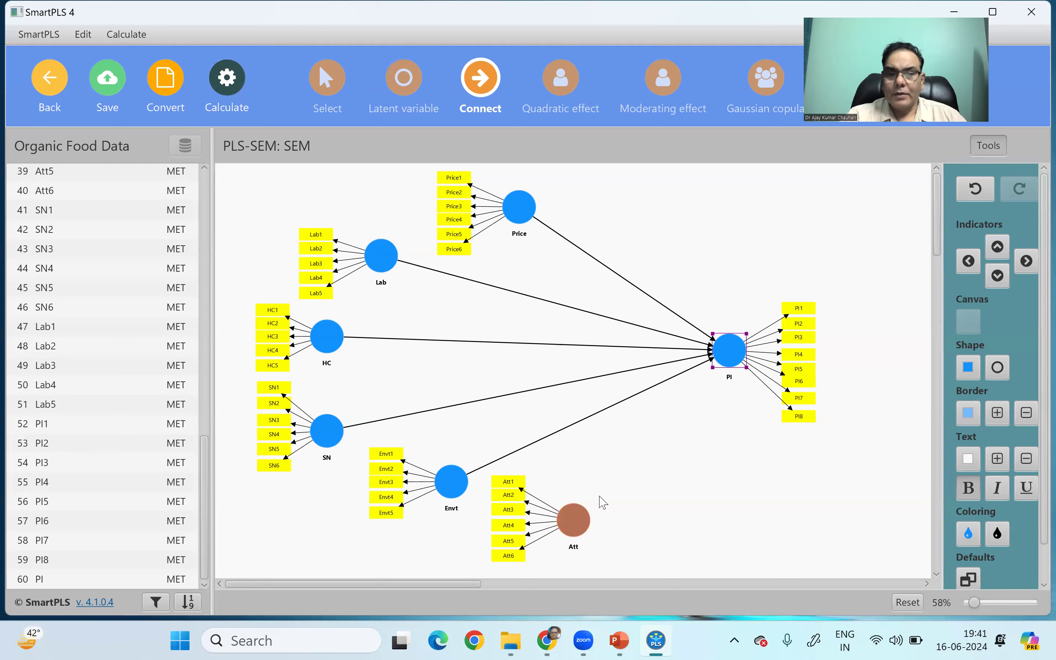
pyautogui.moveTo(583, 513); pyautogui.dragTo(728, 351)
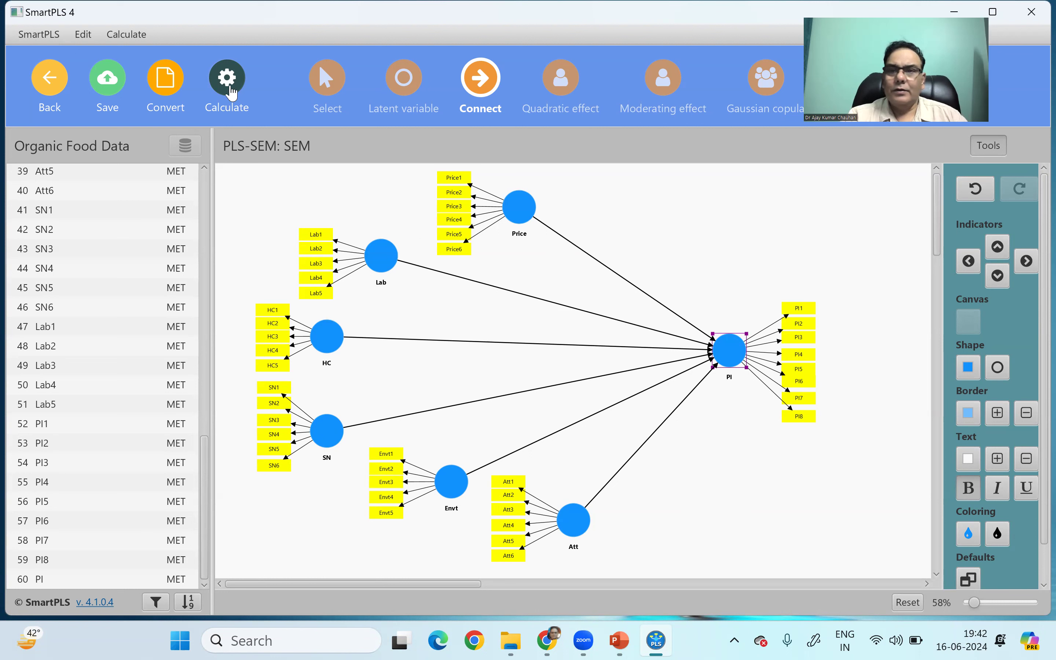
pyautogui.click(105, 91)
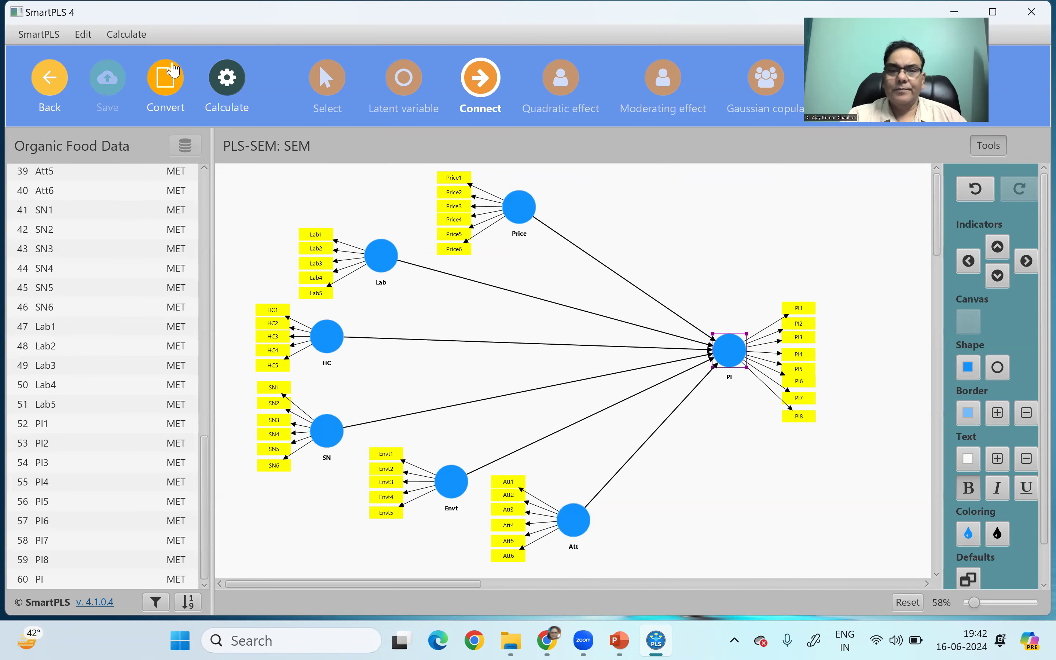
# Rename the PI construct as Purchase Intention, with the caption split over two lines.
pyautogui.doubleClick(730, 379)
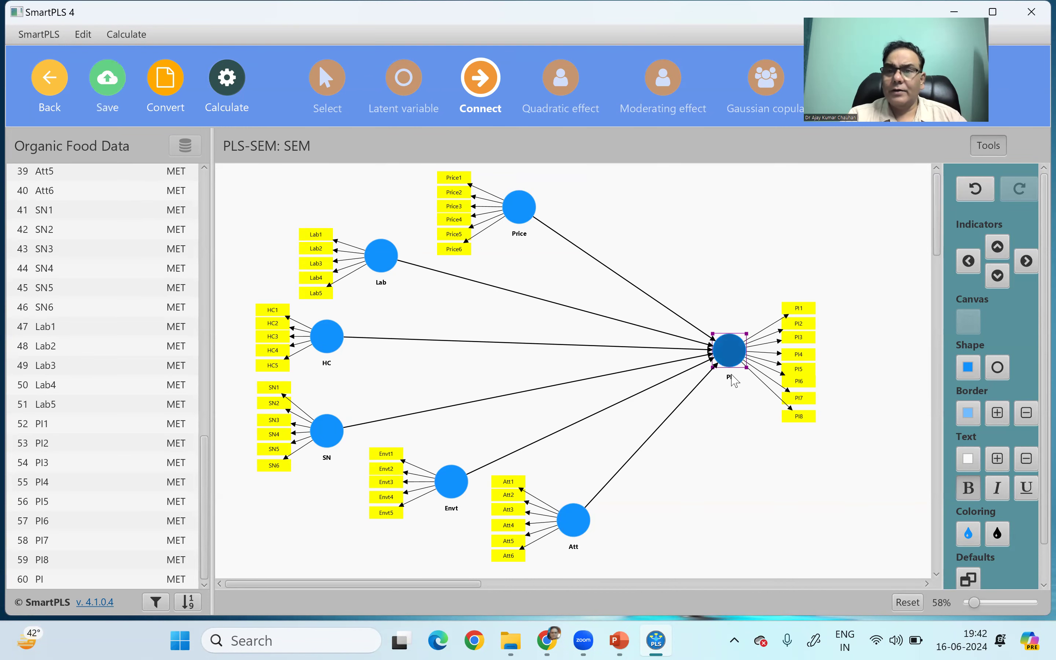
pyautogui.click(425, 160)
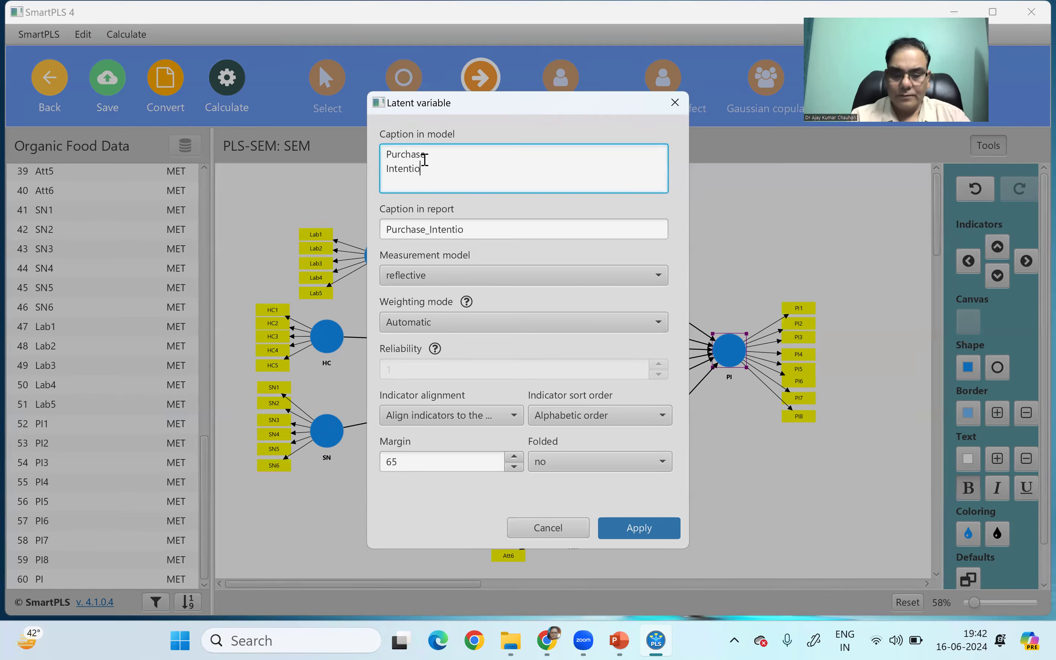
pyautogui.click(650, 529)
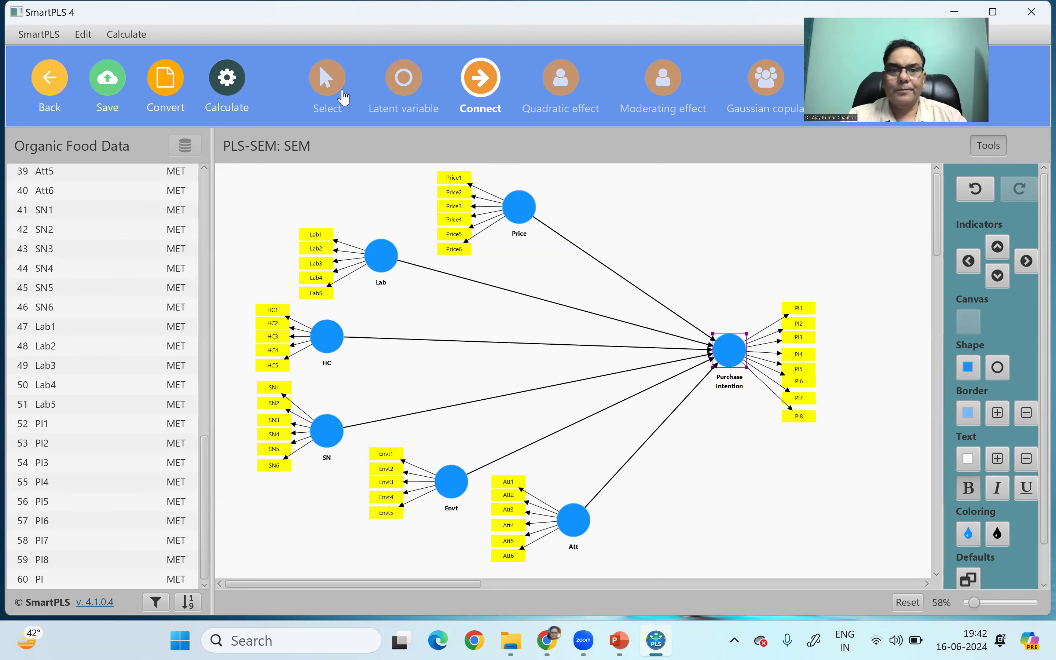
# Enlarge the caption text of the Purchase Intention and Price constructs by two size steps each.
pyautogui.click(327, 81)
pyautogui.click(740, 384)
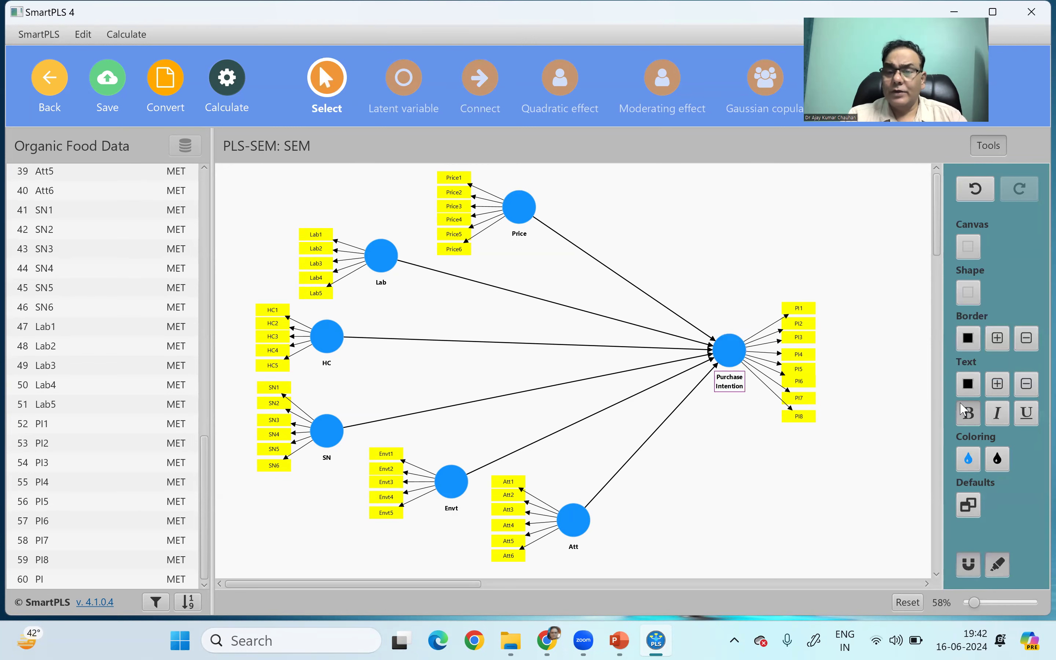
pyautogui.click(999, 384)
pyautogui.click(997, 383)
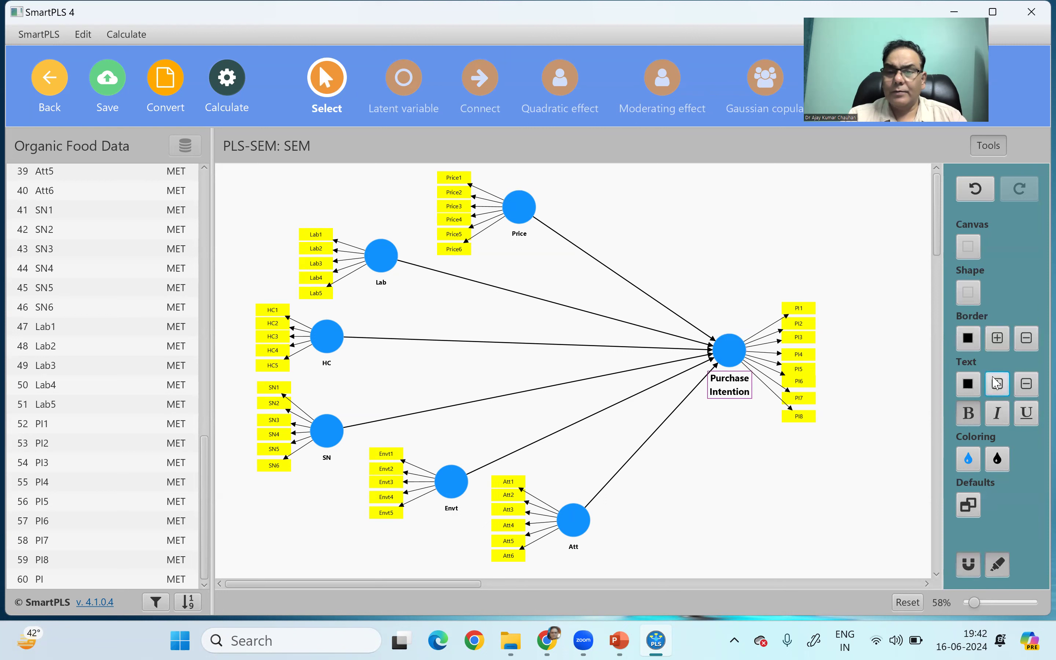
pyautogui.click(520, 234)
pyautogui.click(998, 384)
pyautogui.click(998, 384)
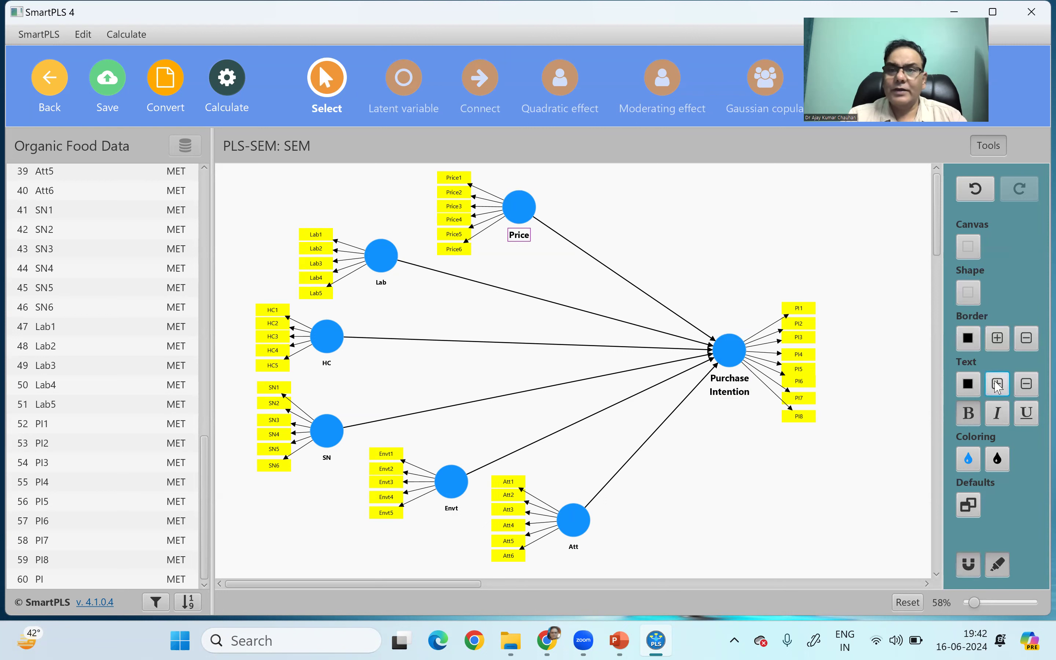
# Enlarge the caption text of the Lab and HC constructs to match the Price caption.
pyautogui.click(382, 283)
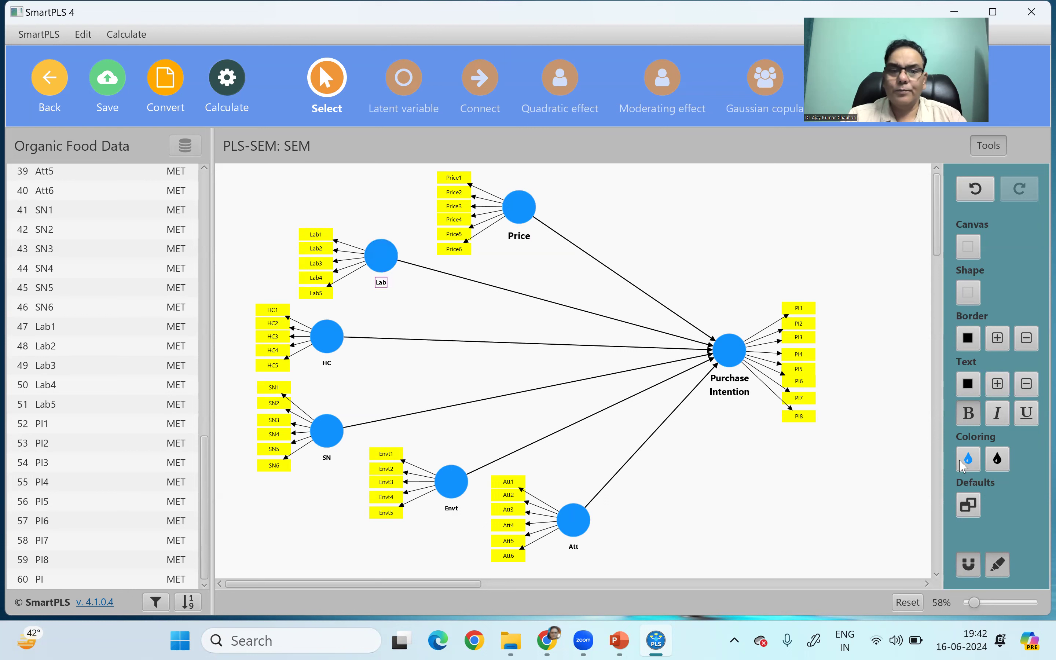
pyautogui.click(995, 393)
pyautogui.click(994, 393)
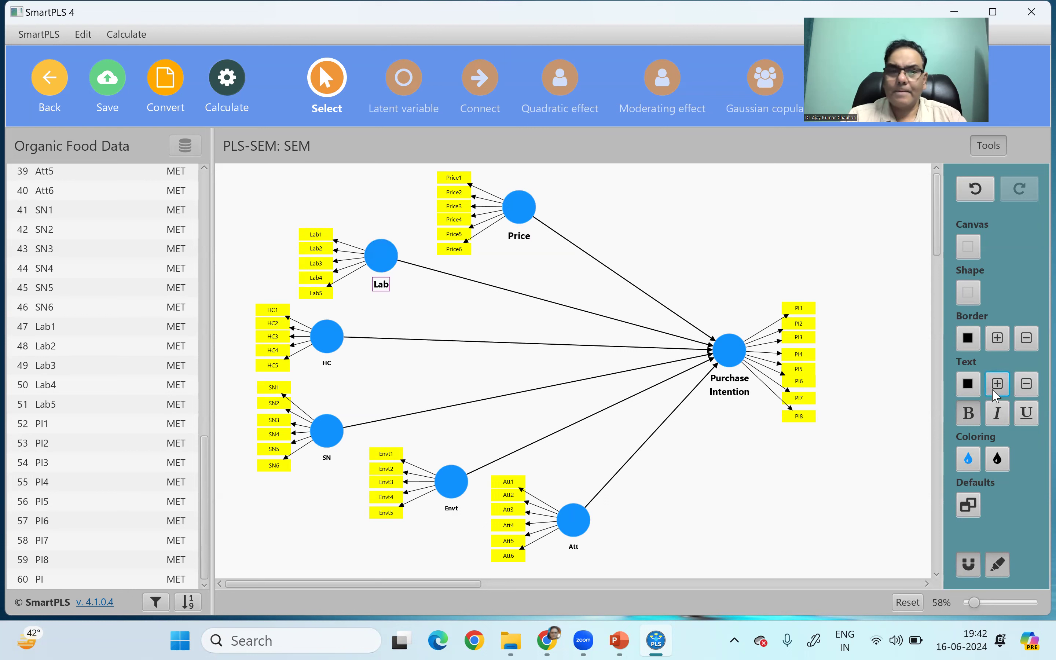
pyautogui.click(328, 362)
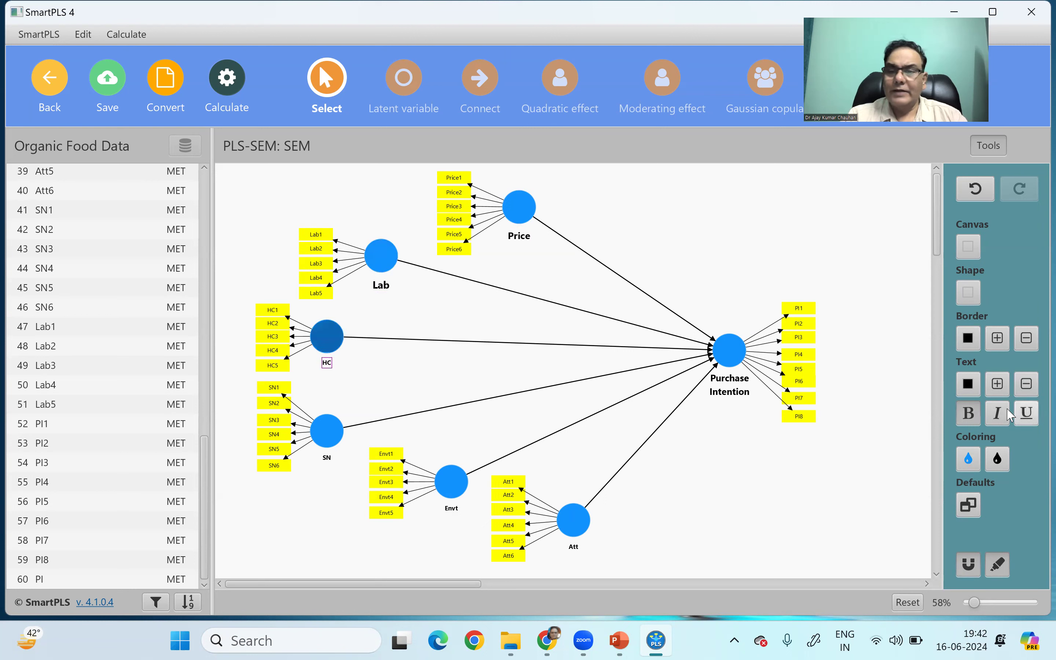
pyautogui.click(996, 392)
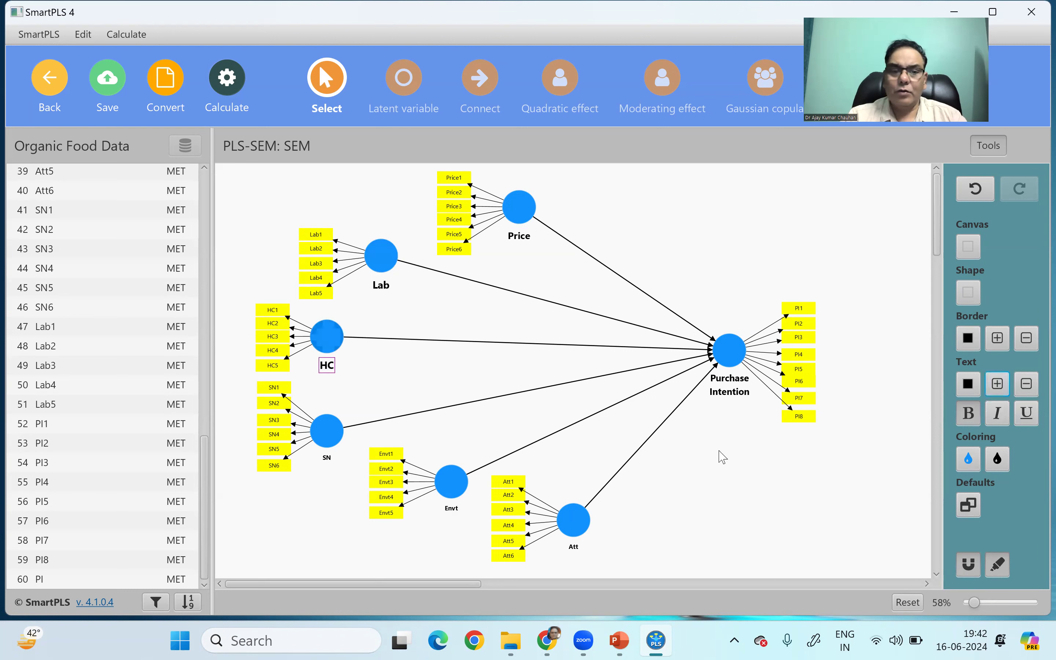
# Enlarge the caption text of the SN and Envt constructs to match the other enlarged captions.
pyautogui.click(327, 458)
pyautogui.click(998, 385)
pyautogui.click(999, 385)
pyautogui.click(998, 385)
pyautogui.click(997, 379)
pyautogui.click(997, 379)
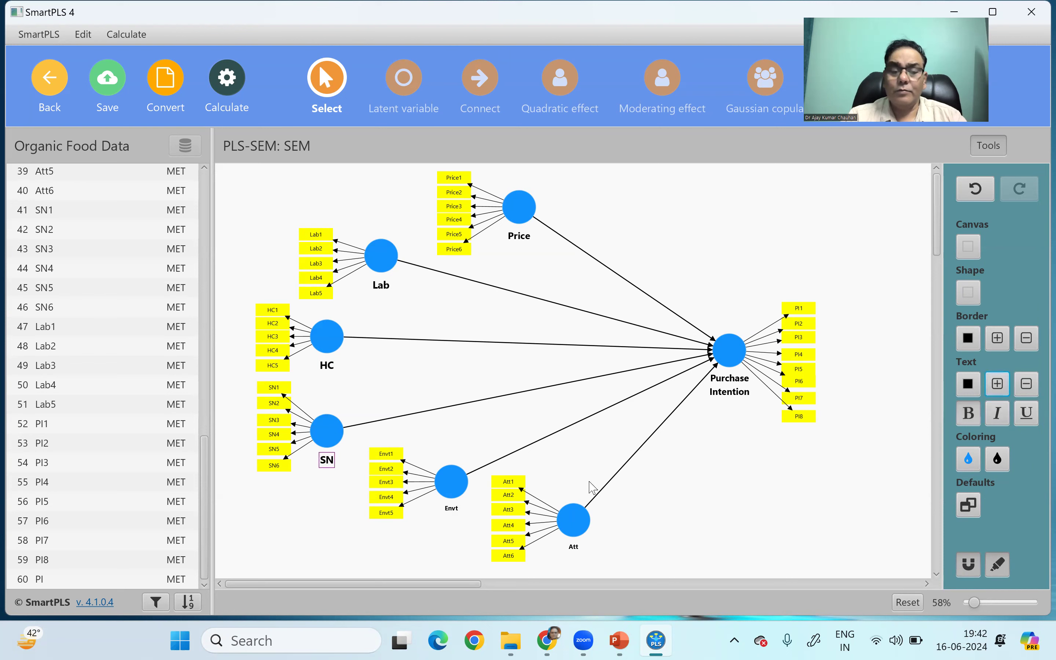
pyautogui.click(453, 508)
pyautogui.click(1004, 386)
pyautogui.click(1003, 387)
pyautogui.click(1003, 386)
pyautogui.click(1004, 387)
# Enlarge the Att construct's caption text to match the other captions, and save the model.
pyautogui.click(575, 548)
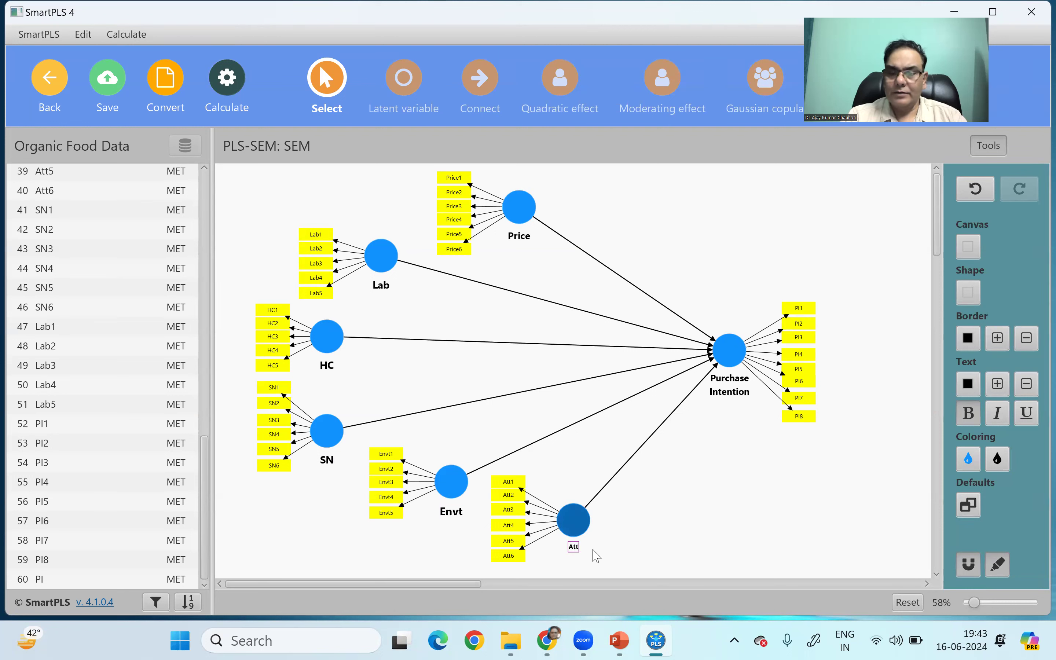
pyautogui.click(1002, 388)
pyautogui.click(1001, 387)
pyautogui.click(1001, 387)
pyautogui.click(845, 527)
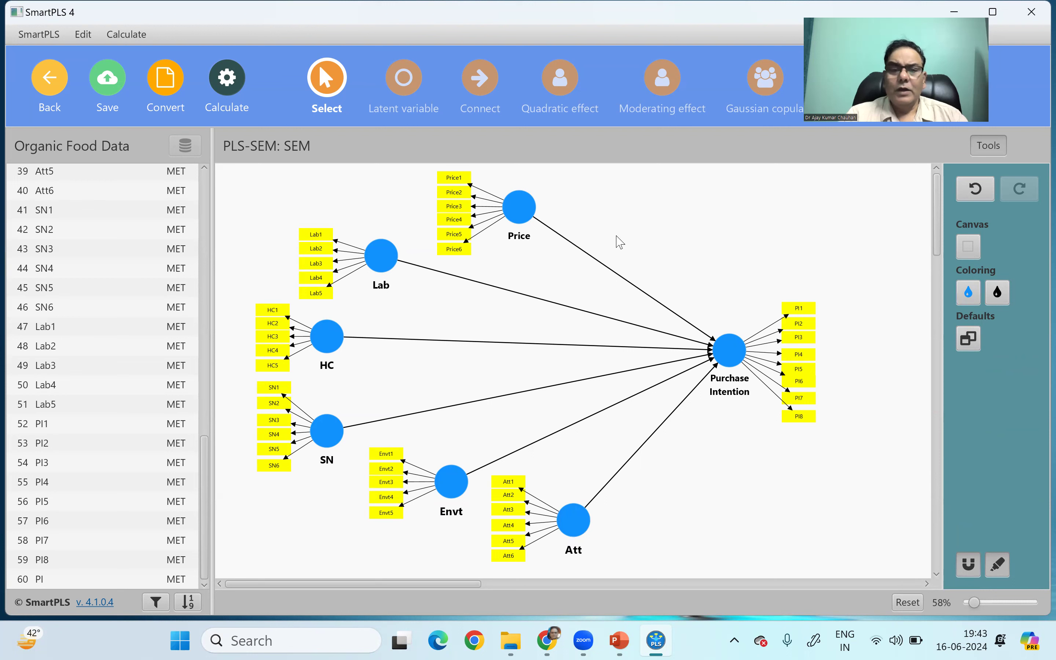
pyautogui.click(231, 93)
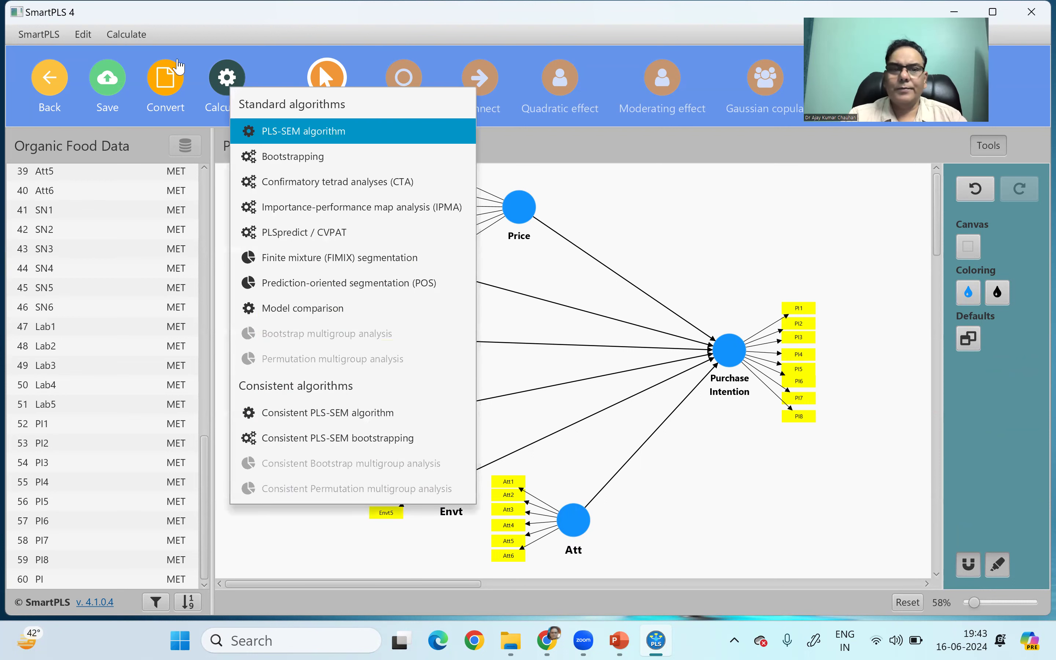
pyautogui.click(107, 92)
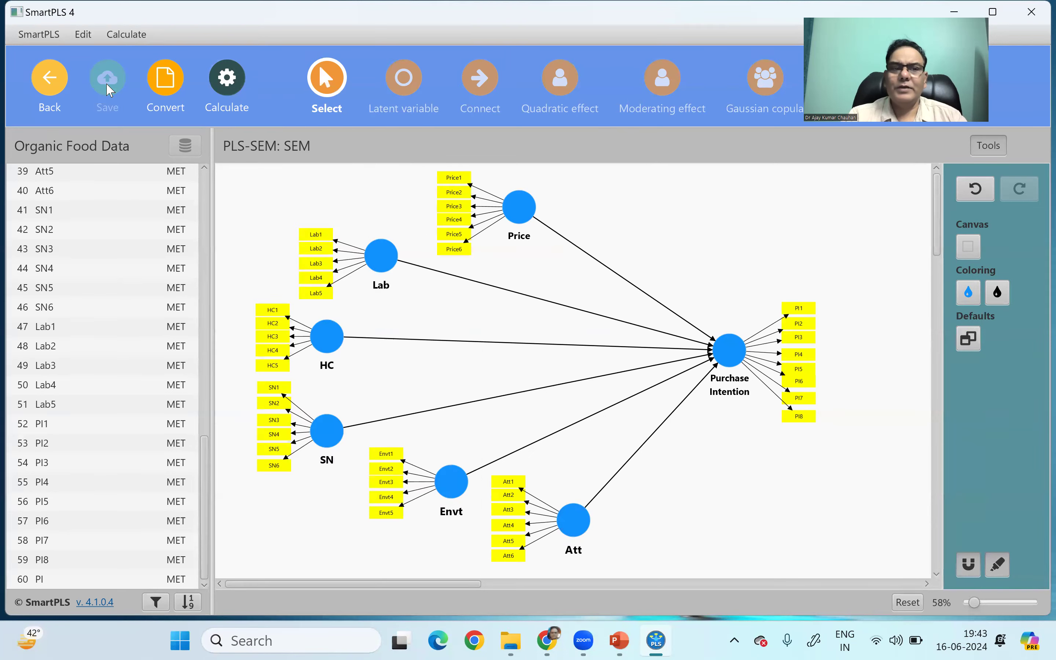
# Open the Bootstrapping setup for the model and set the amount of results to Complete (slower).
pyautogui.click(226, 87)
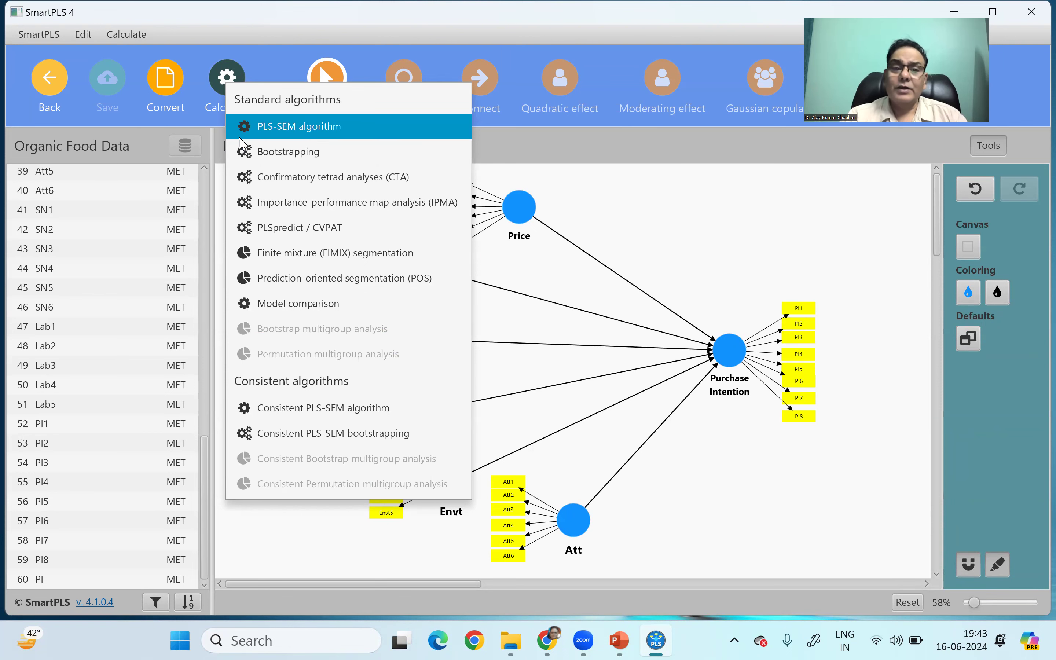
pyautogui.click(285, 158)
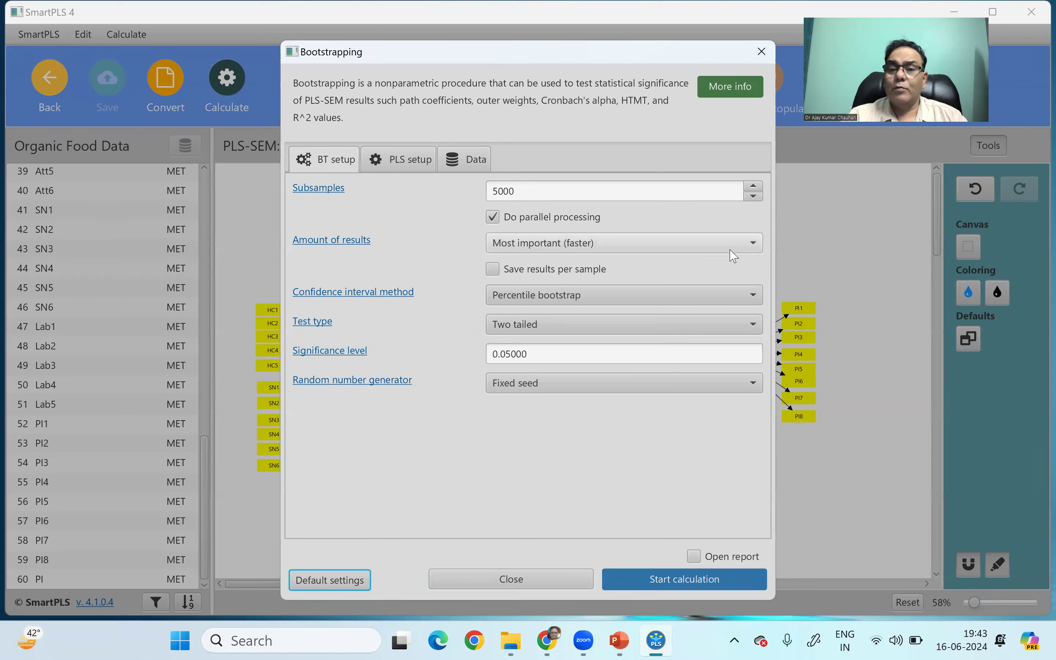
pyautogui.click(704, 248)
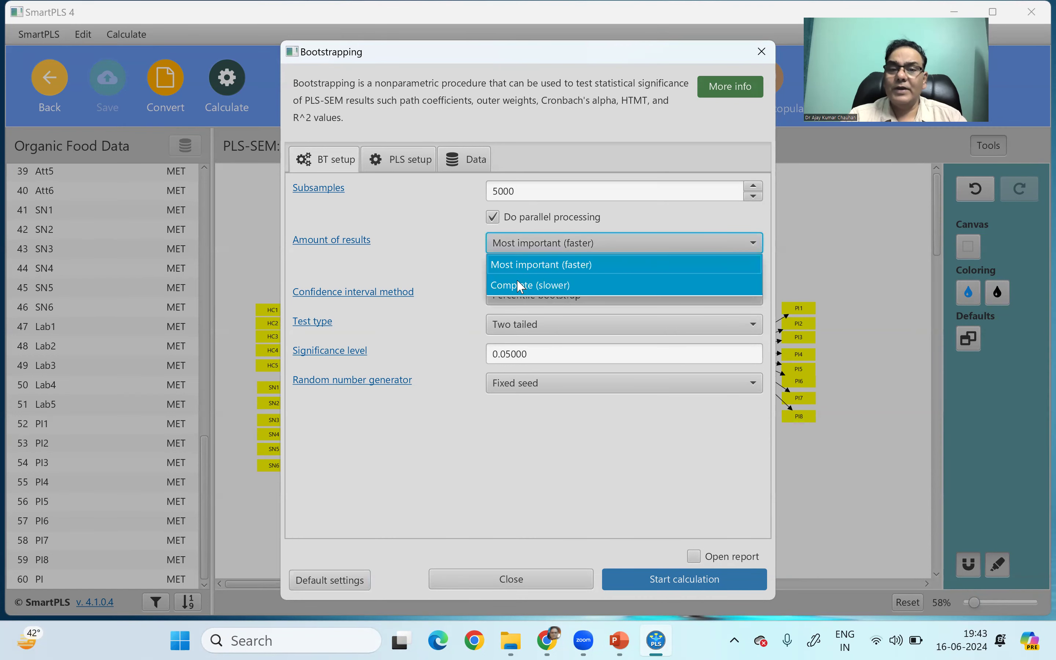
pyautogui.click(526, 285)
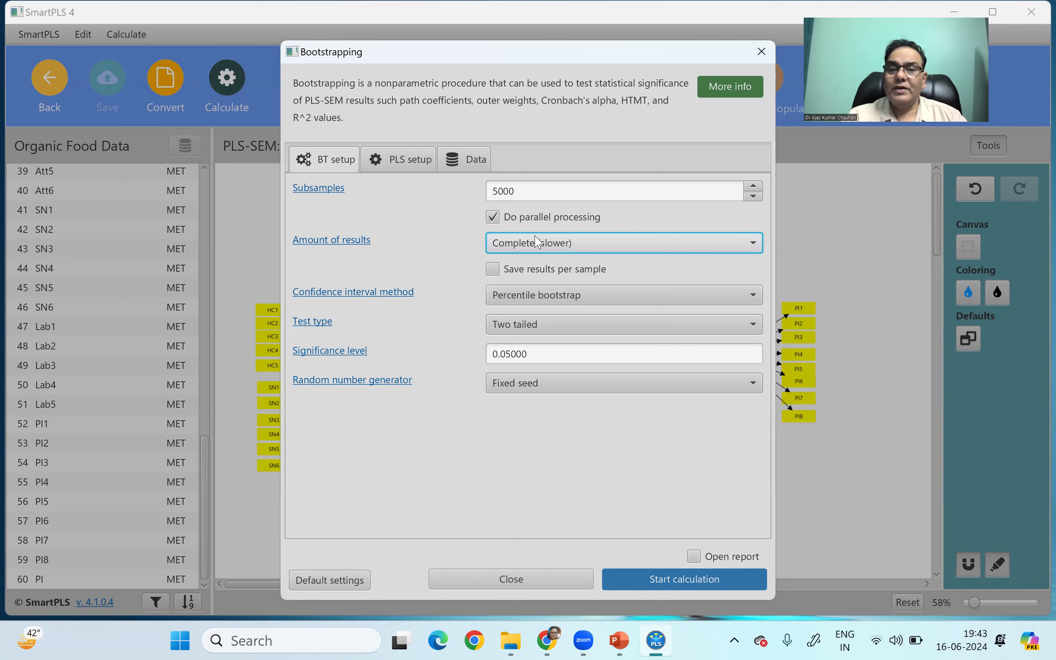
pyautogui.click(530, 248)
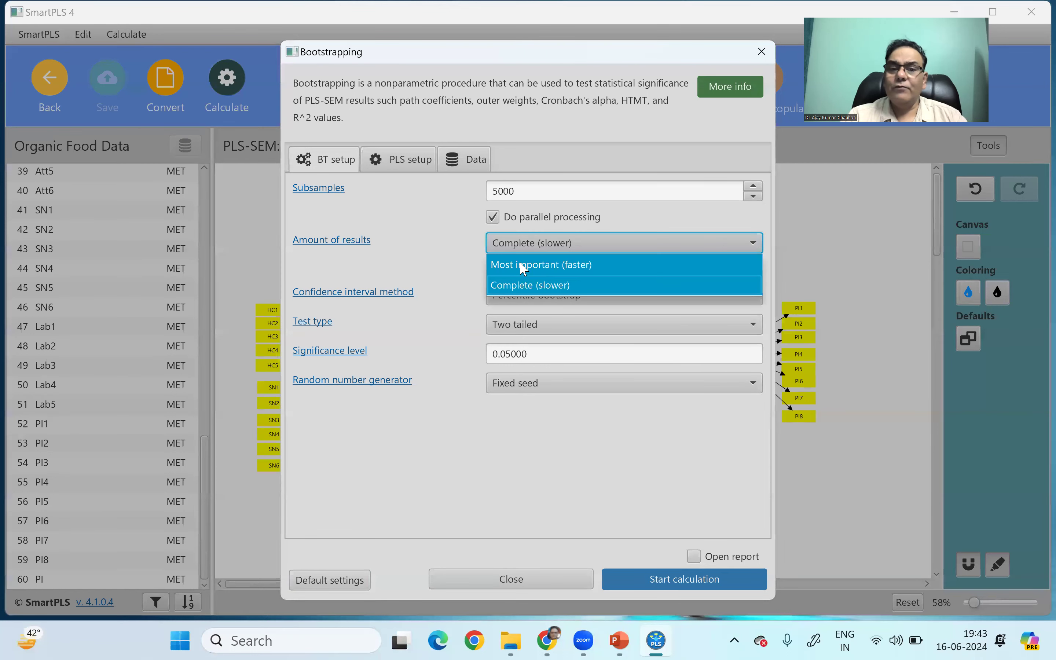
pyautogui.click(523, 265)
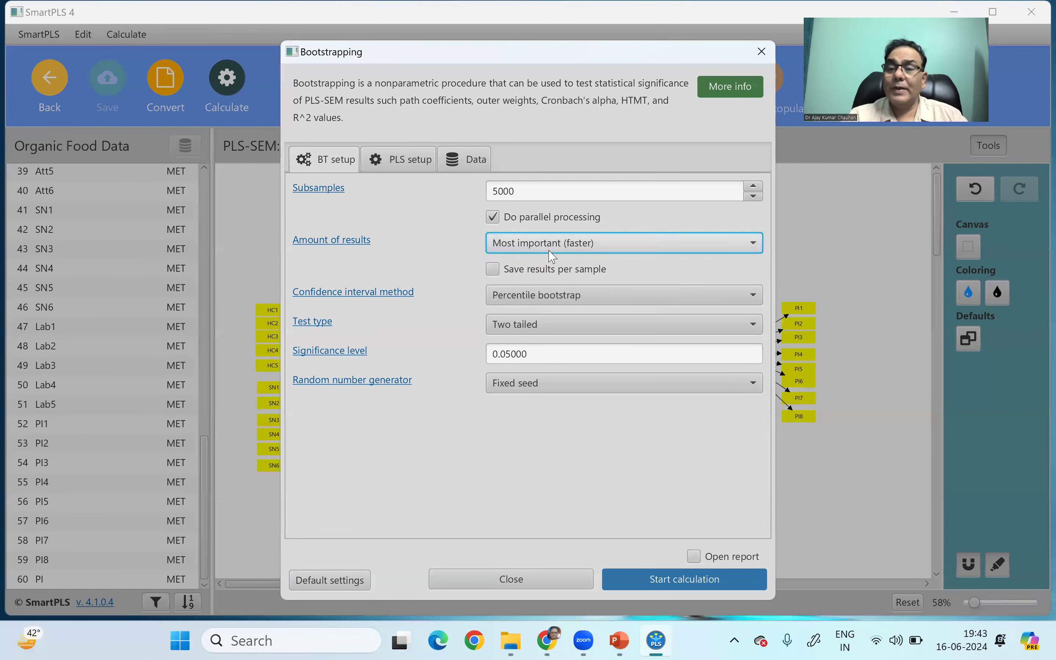
pyautogui.click(695, 249)
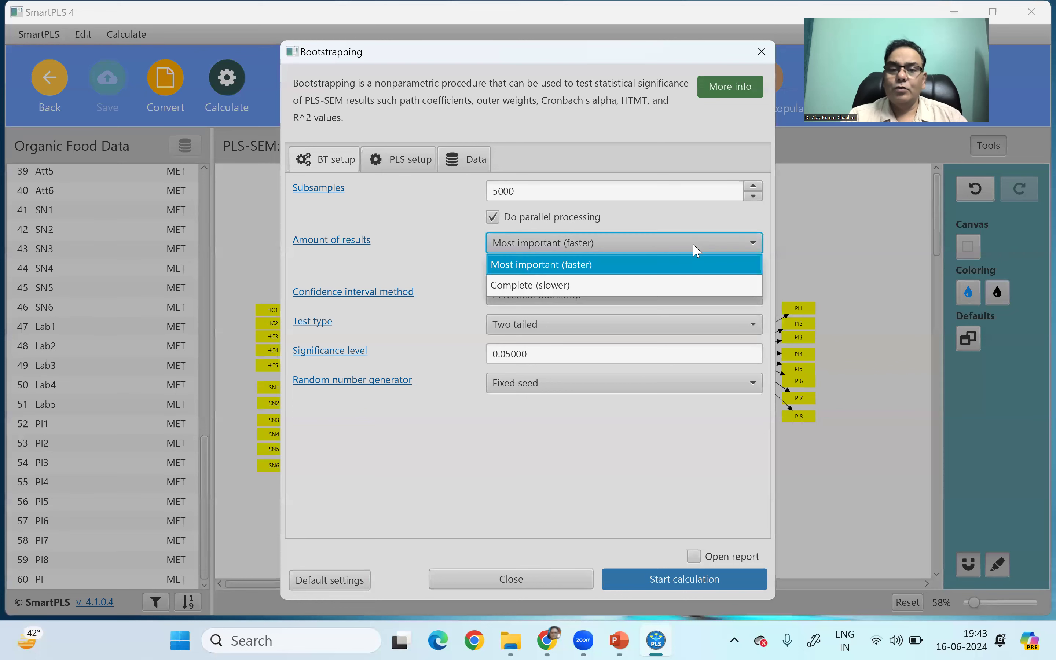
pyautogui.click(519, 286)
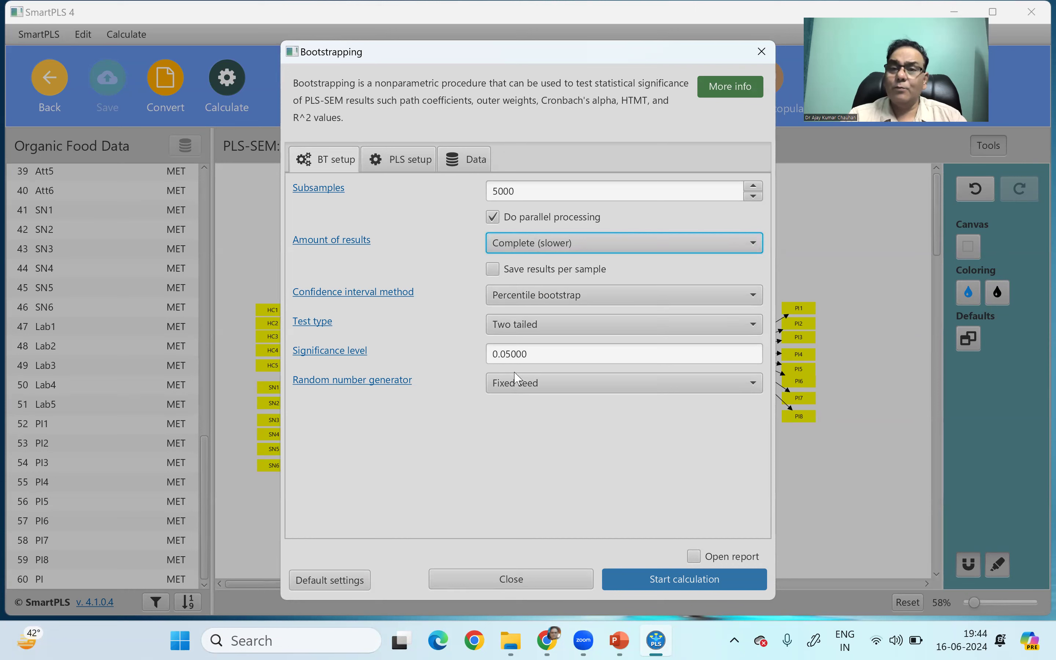
# Try Unstandardized as the type of results in the bootstrapping's PLS settings, and set it back to Standardized.
pyautogui.click(407, 163)
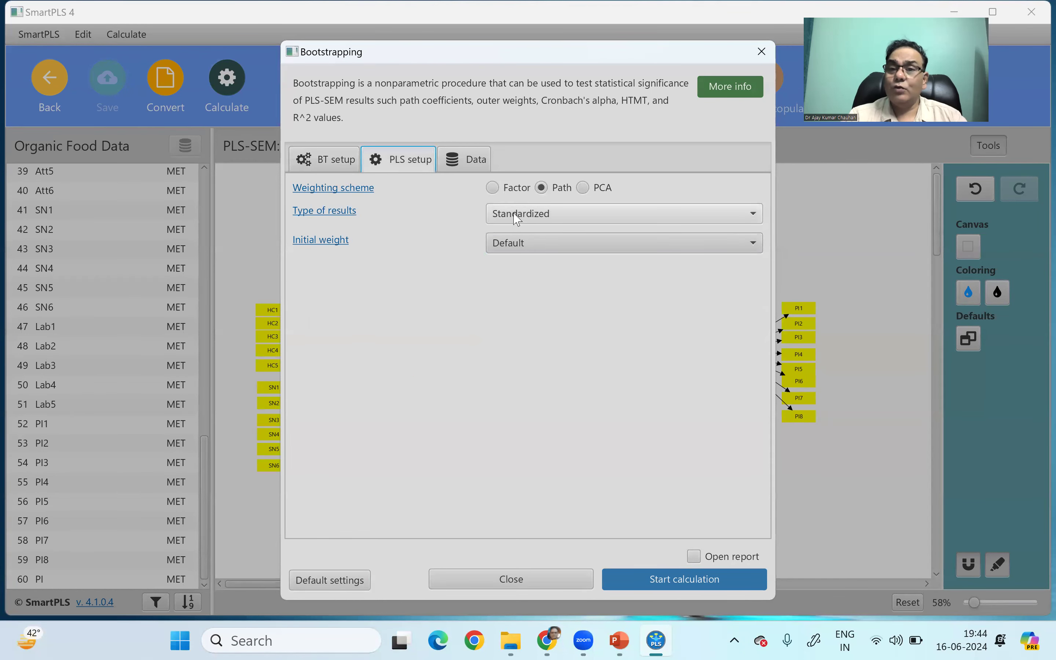
pyautogui.click(538, 220)
pyautogui.click(529, 258)
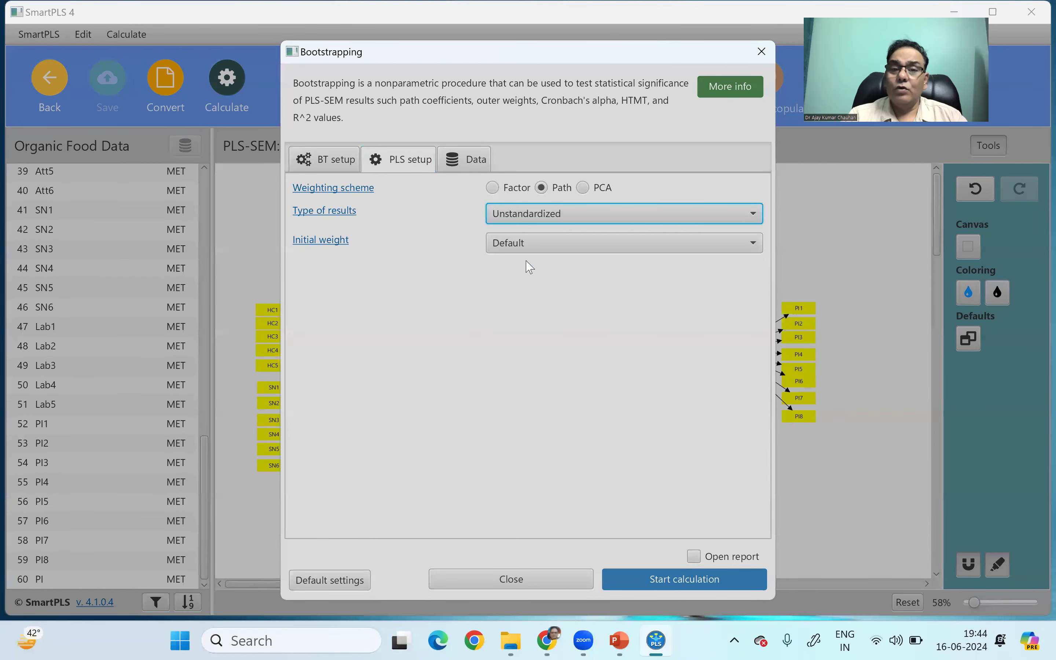
pyautogui.click(544, 220)
pyautogui.click(535, 234)
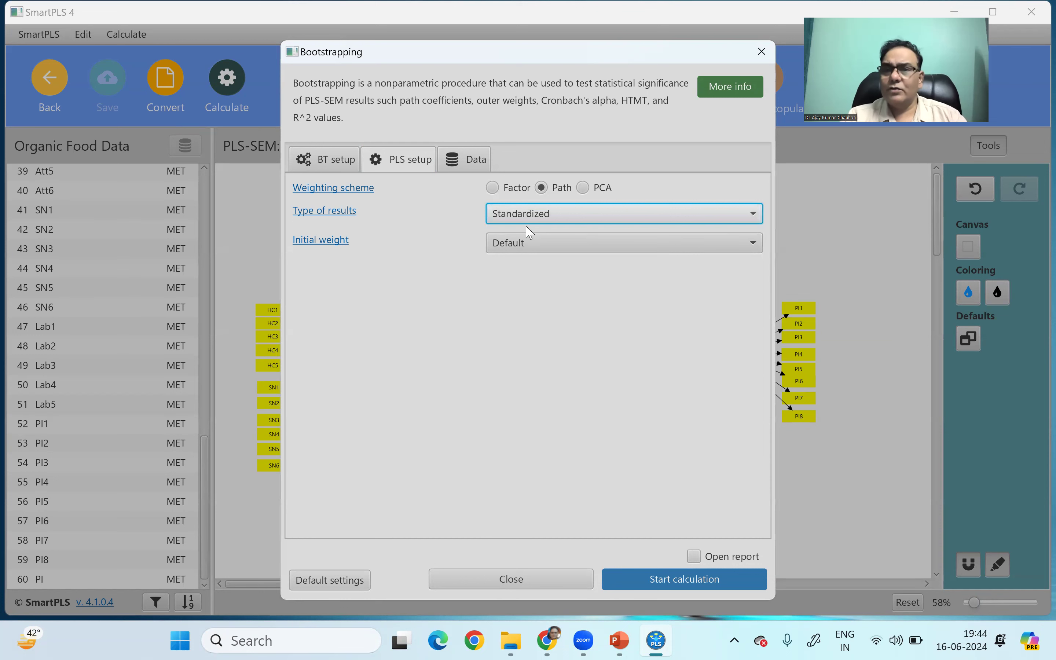
pyautogui.click(536, 217)
pyautogui.click(527, 238)
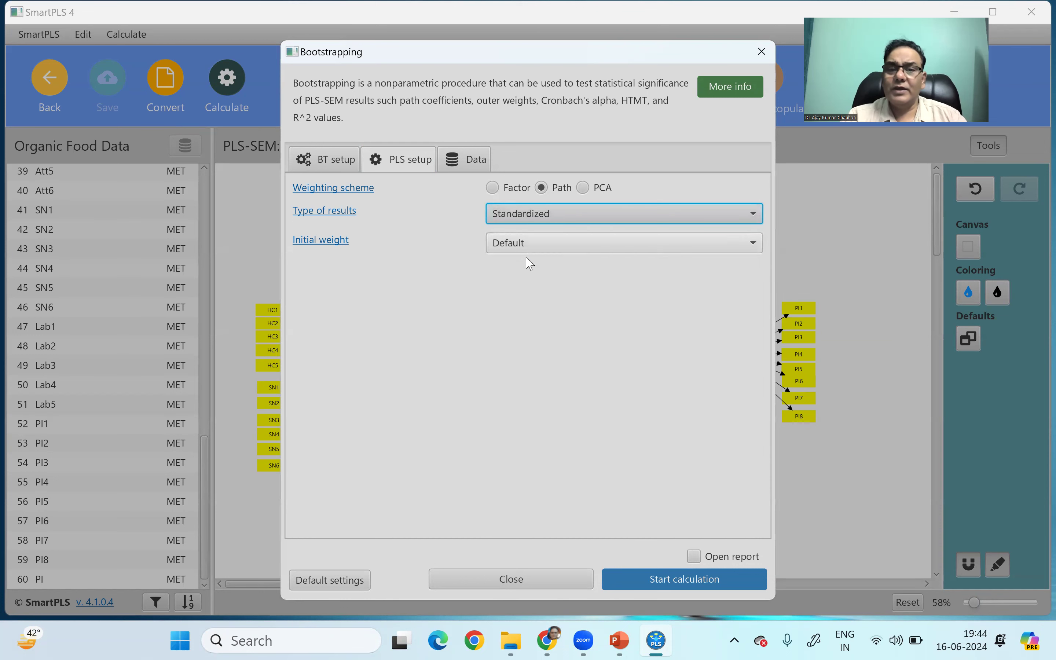
pyautogui.click(536, 216)
pyautogui.click(523, 255)
pyautogui.click(535, 215)
pyautogui.click(530, 238)
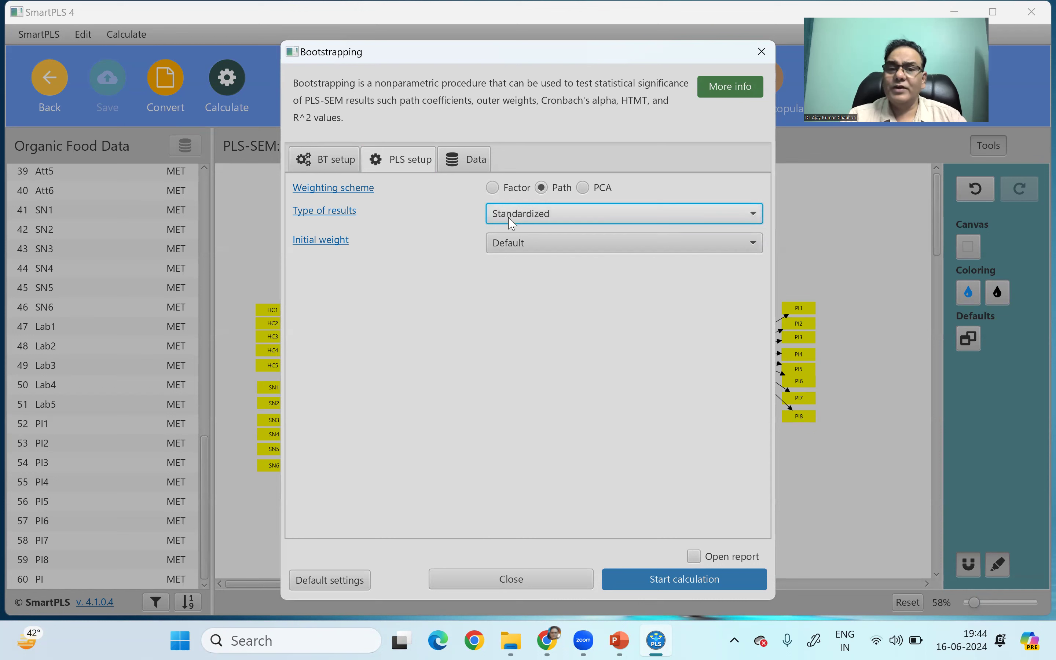
# Return to the bootstrap settings and run the bootstrapping calculation.
pyautogui.click(345, 164)
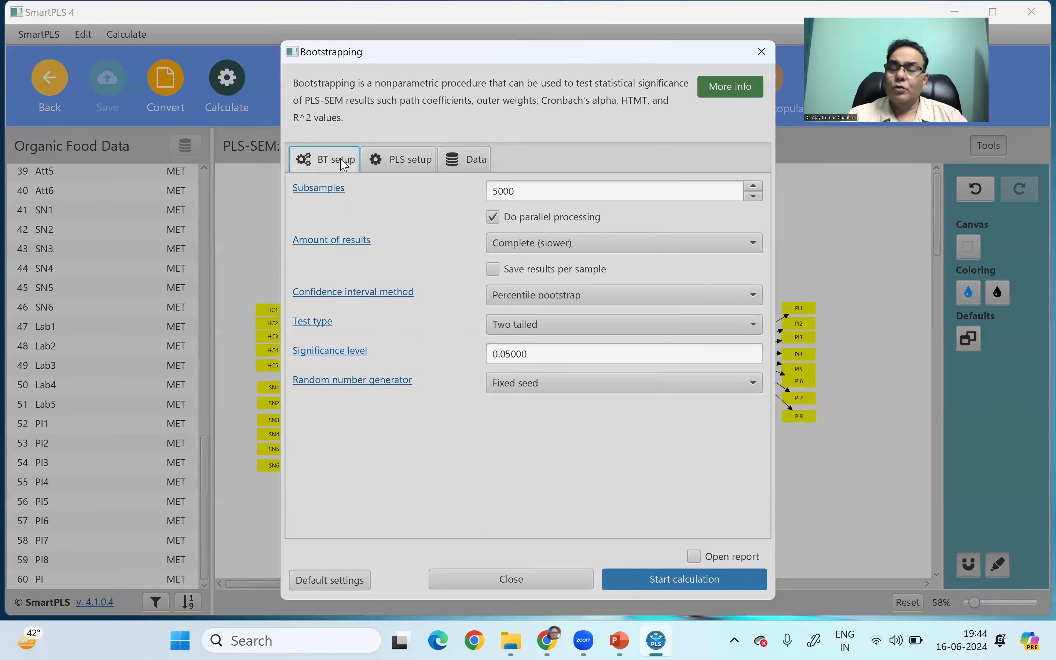
pyautogui.click(714, 579)
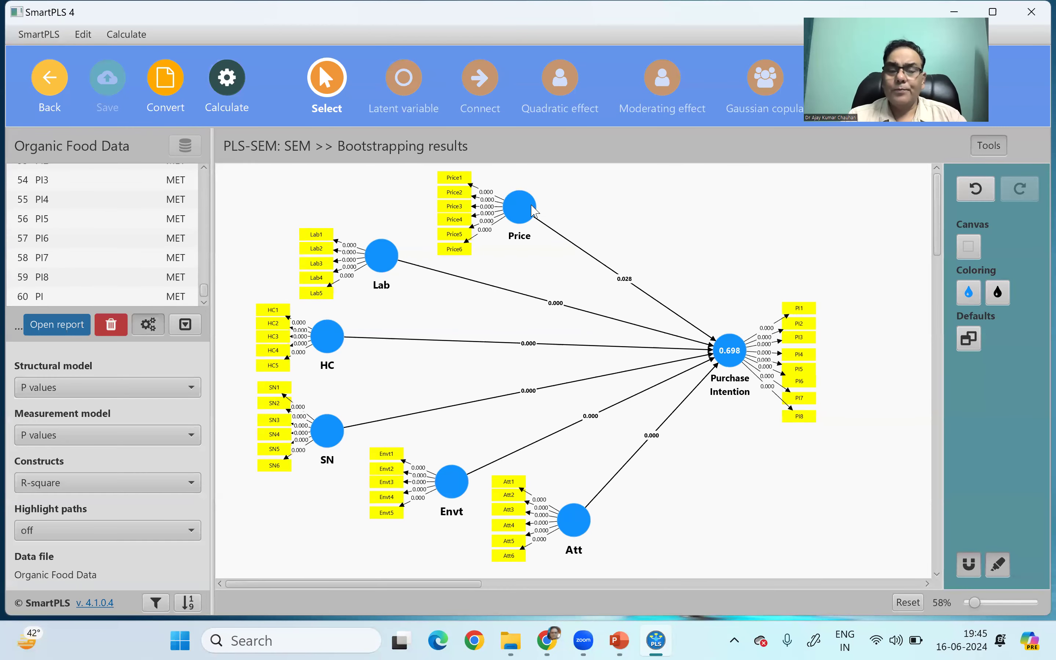
# Display path coefficients and p values for the structural model, and outer weights/loadings and p values for the measurement model.
pyautogui.moveTo(529, 203)
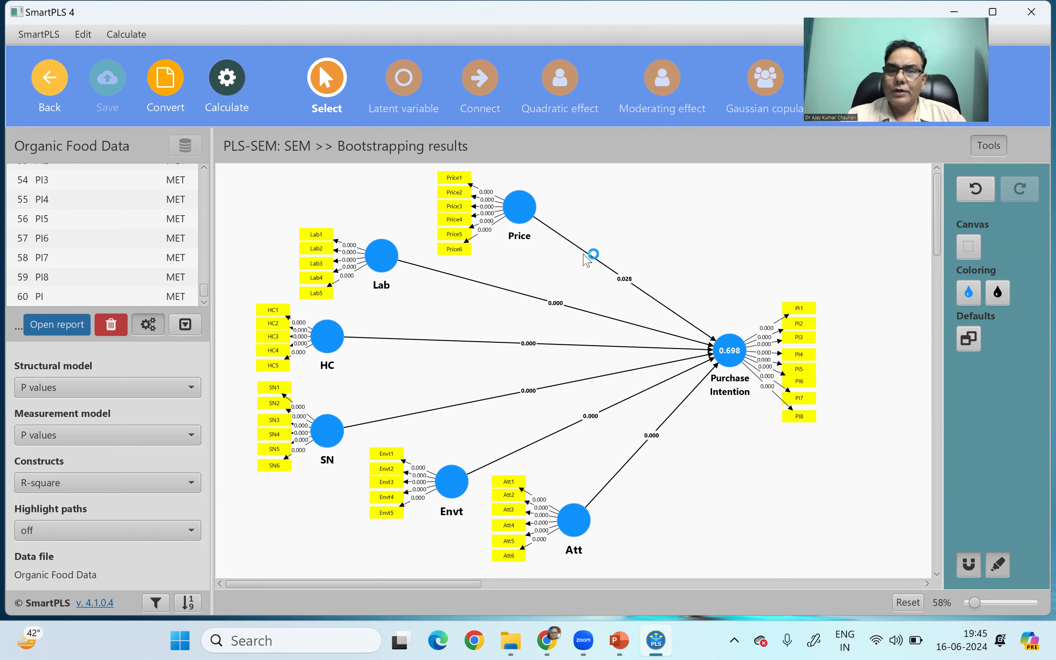
pyautogui.click(176, 398)
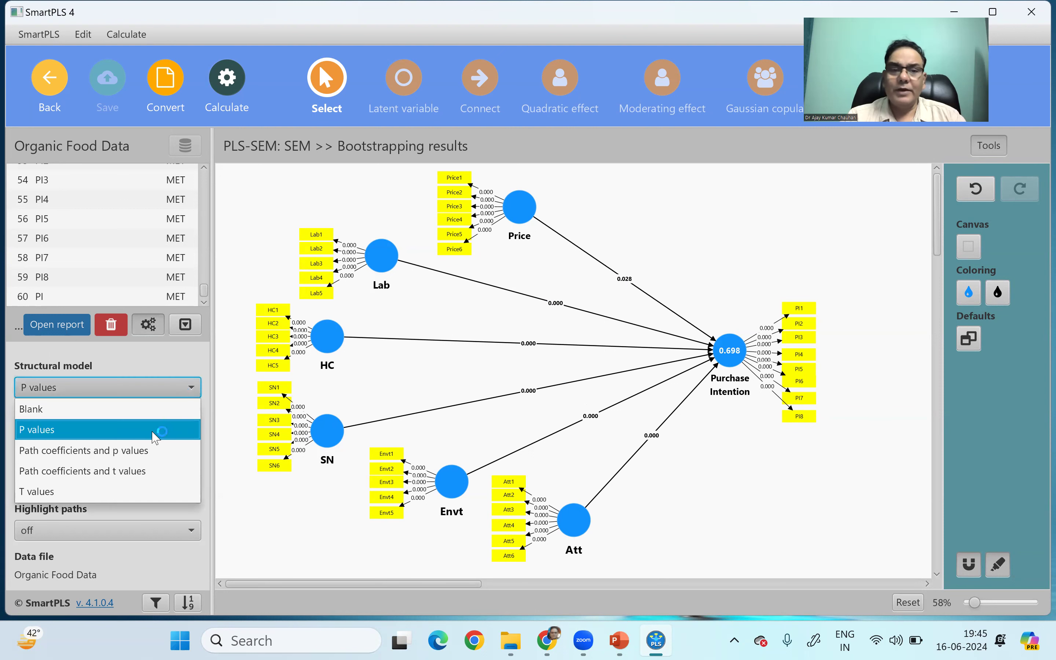
pyautogui.click(129, 451)
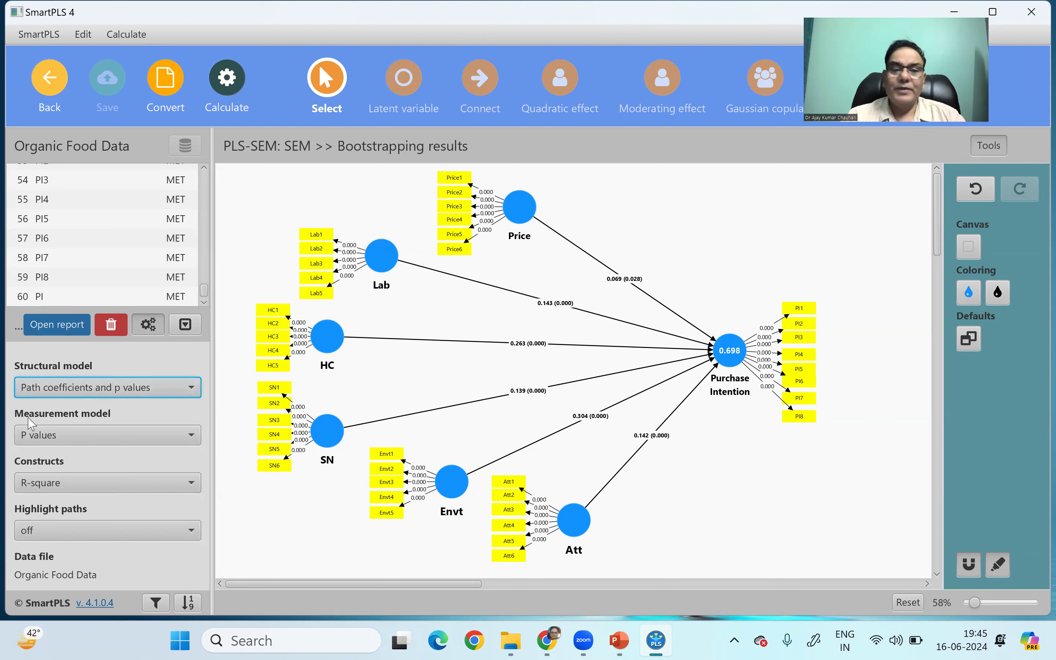
pyautogui.click(103, 438)
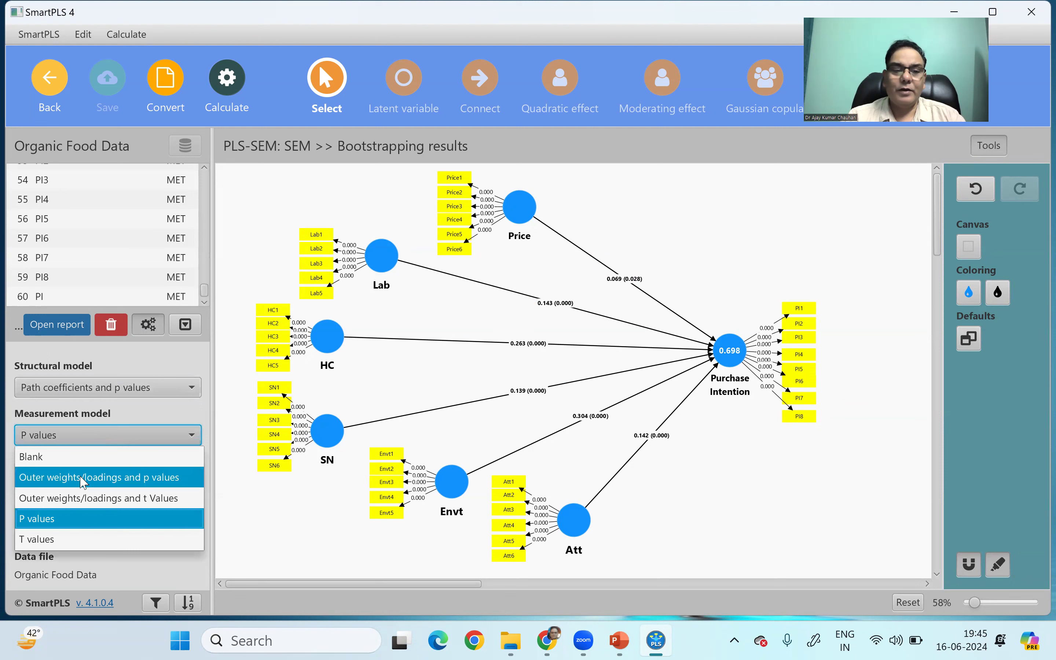
pyautogui.click(140, 477)
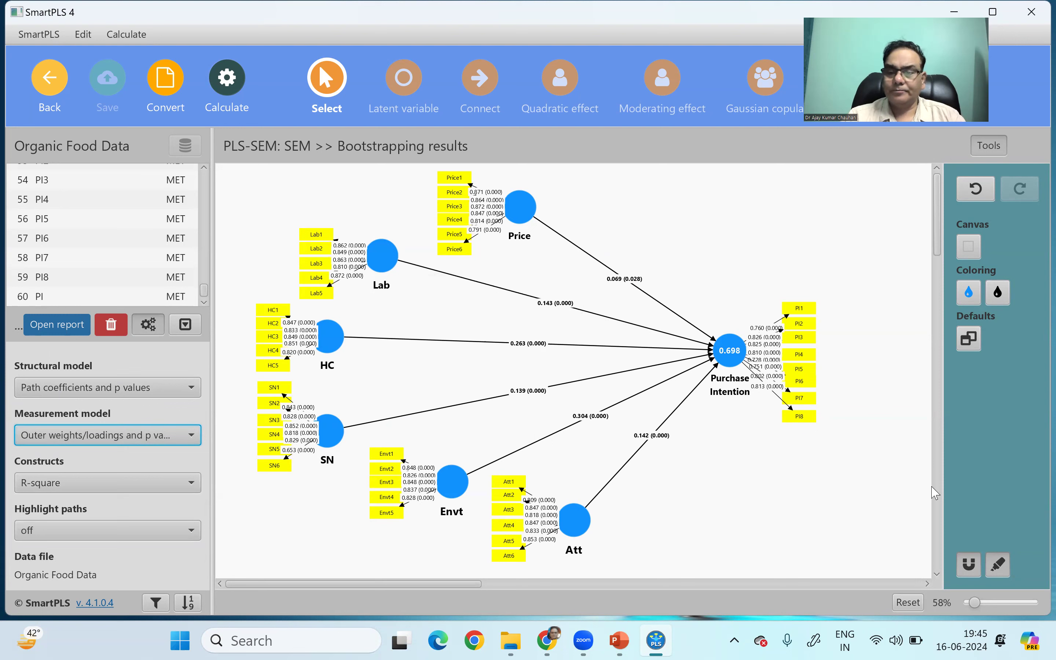
# Enlarge the text of the result label on the path from Price to Purchase Intention.
pyautogui.click(624, 279)
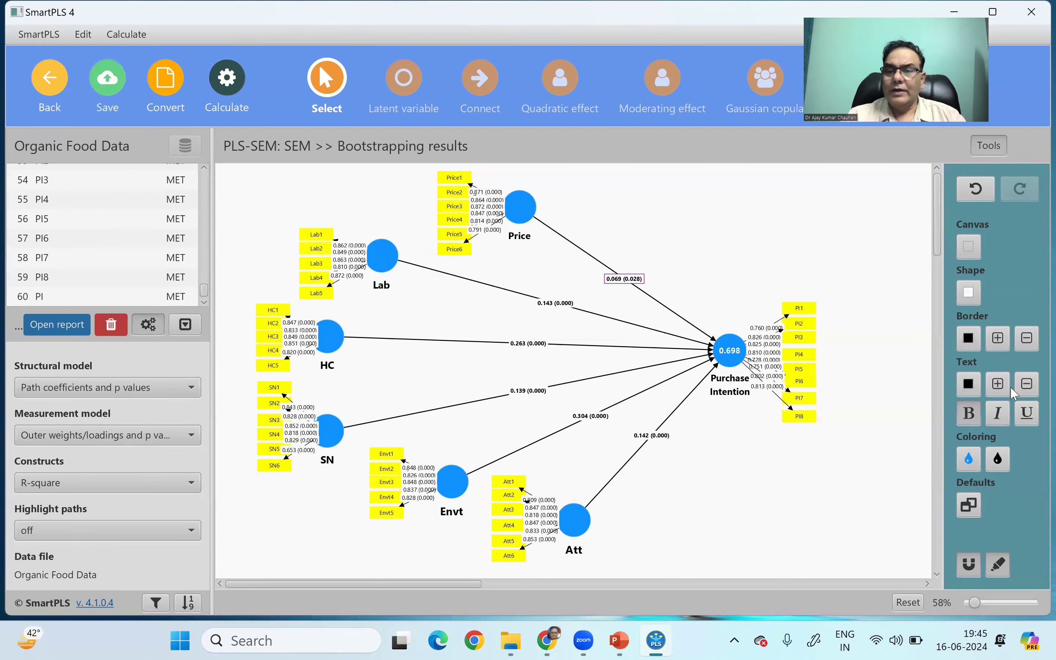
pyautogui.click(998, 384)
pyautogui.click(998, 385)
pyautogui.click(998, 384)
pyautogui.click(998, 384)
pyautogui.click(998, 384)
pyautogui.click(998, 384)
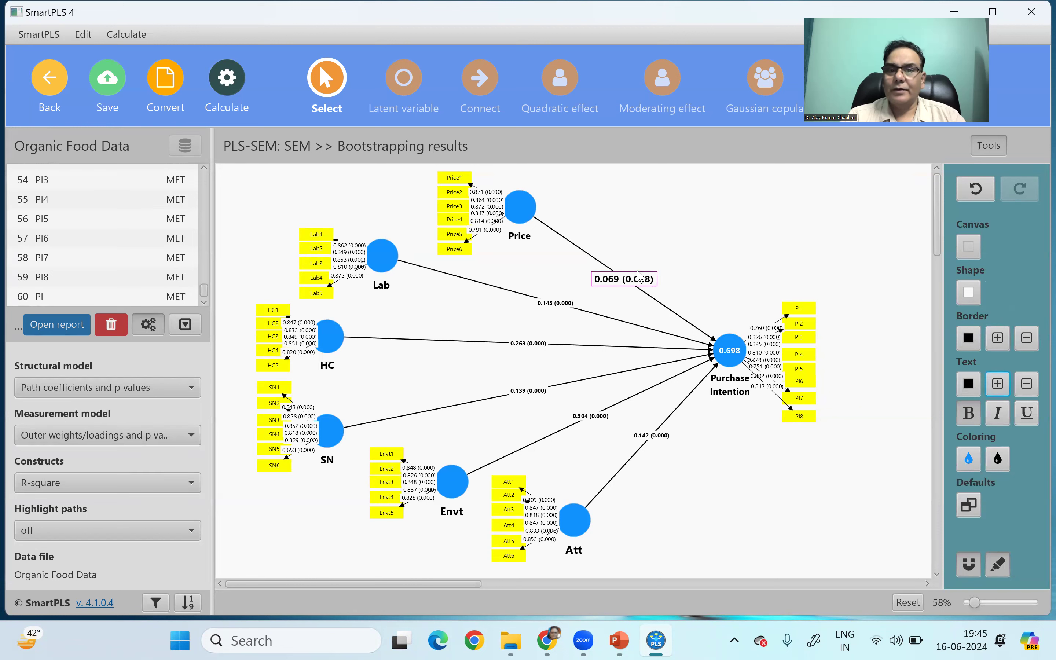
# Enlarge the text of the result label on the path from Lab to Purchase Intention.
pyautogui.click(552, 304)
pyautogui.click(999, 385)
pyautogui.click(999, 385)
pyautogui.click(1000, 385)
pyautogui.click(1001, 385)
pyautogui.click(1000, 385)
pyautogui.click(1000, 385)
# Enlarge the text of the result label on the path from HC to Purchase Intention.
pyautogui.click(519, 343)
pyautogui.click(999, 384)
pyautogui.click(999, 384)
pyautogui.click(999, 385)
pyautogui.click(999, 385)
pyautogui.click(999, 385)
pyautogui.click(1000, 384)
pyautogui.click(999, 385)
# Enlarge the text of the result label on the path from SN to Purchase Intention.
pyautogui.click(528, 390)
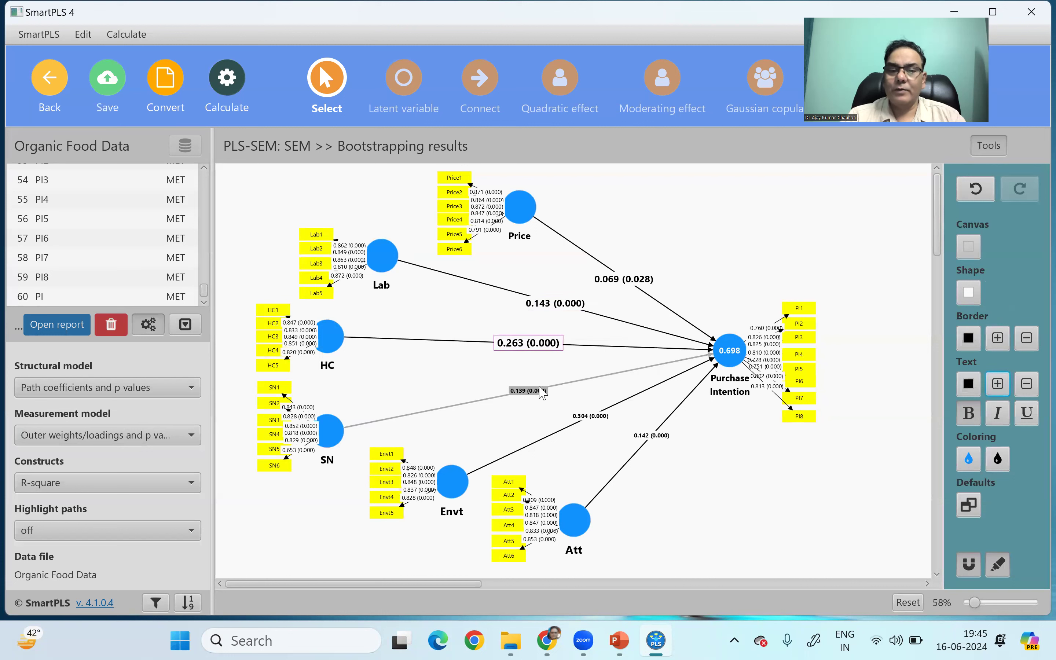
pyautogui.click(998, 384)
pyautogui.click(999, 385)
pyautogui.click(998, 385)
pyautogui.click(999, 392)
# Enlarge the text of the result label on the path from Envt to Purchase Intention.
pyautogui.click(590, 415)
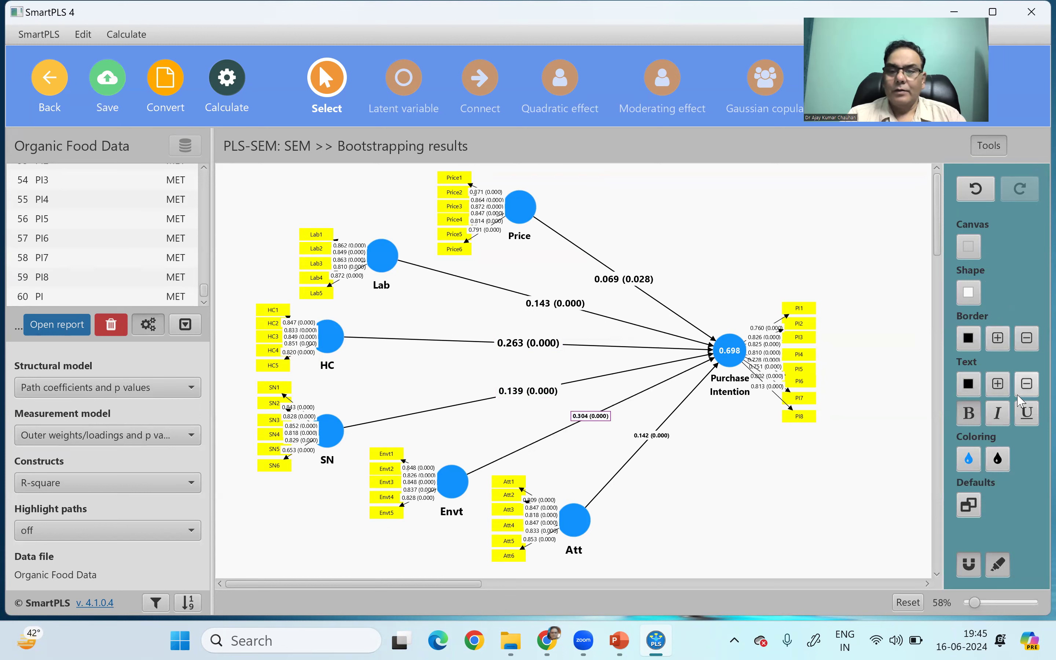
pyautogui.click(999, 384)
pyautogui.click(998, 385)
pyautogui.click(999, 385)
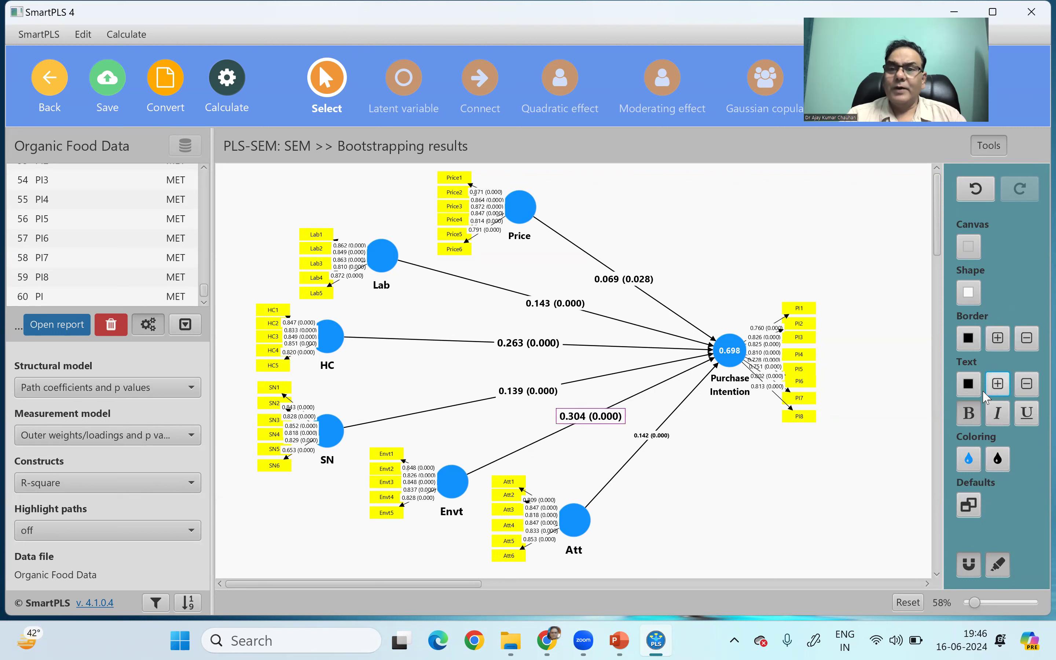
# Enlarge the text of the result label on the path from Att to Purchase Intention and move the label slightly lower.
pyautogui.click(659, 436)
pyautogui.click(998, 384)
pyautogui.click(998, 385)
pyautogui.click(999, 384)
pyautogui.click(998, 385)
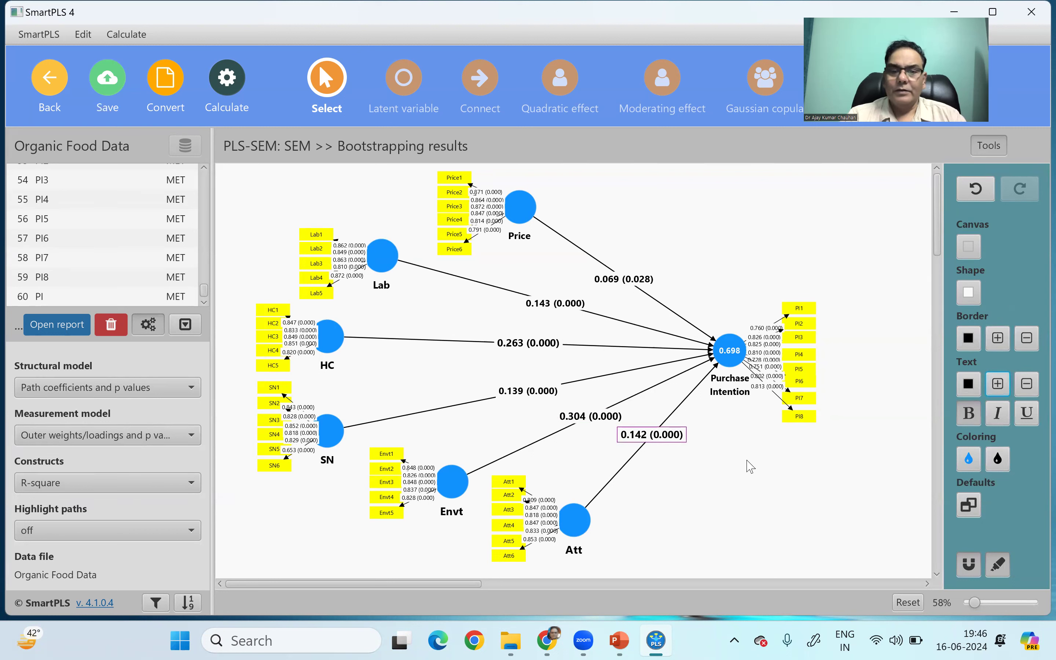
pyautogui.moveTo(661, 440); pyautogui.dragTo(664, 451)
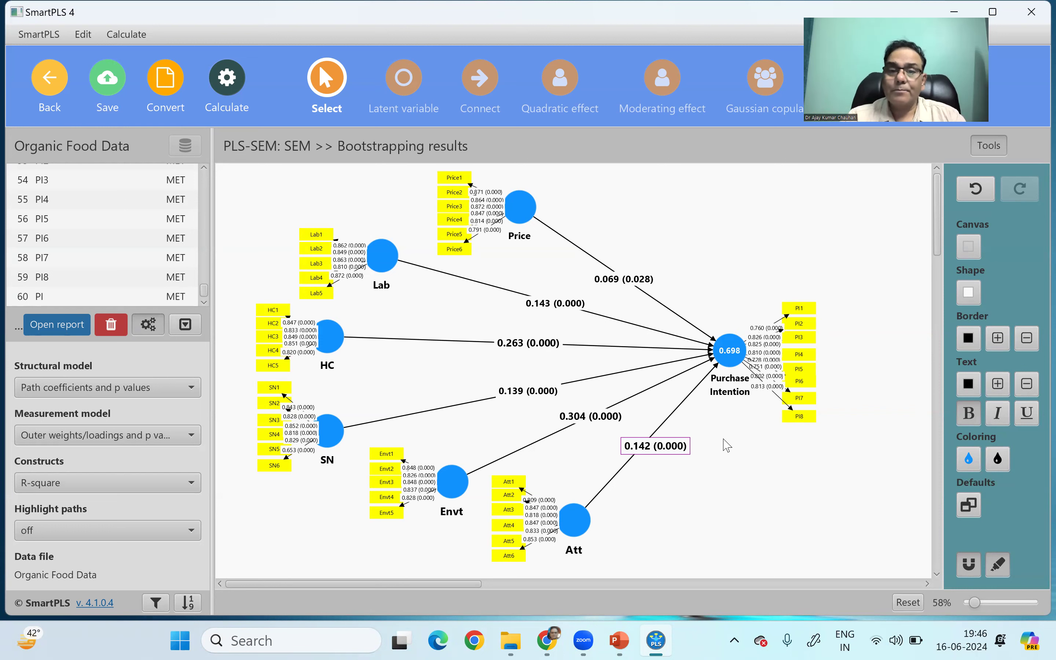
# Open the bootstrapping report and view the path coefficients table with means, standard deviations, T values and p values.
pyautogui.click(585, 417)
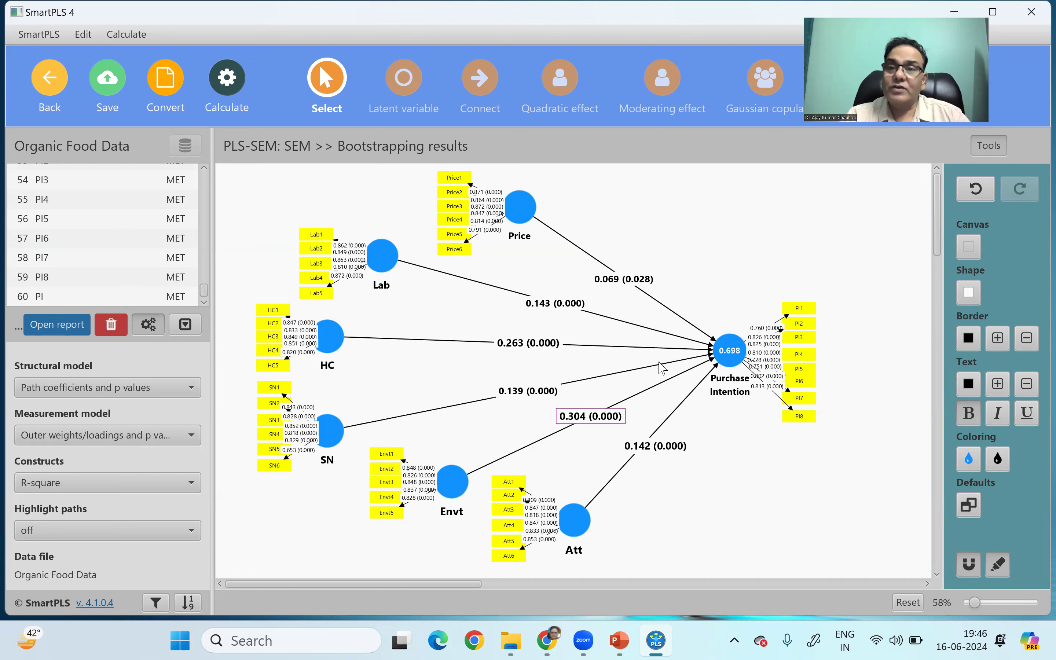
pyautogui.moveTo(443, 481)
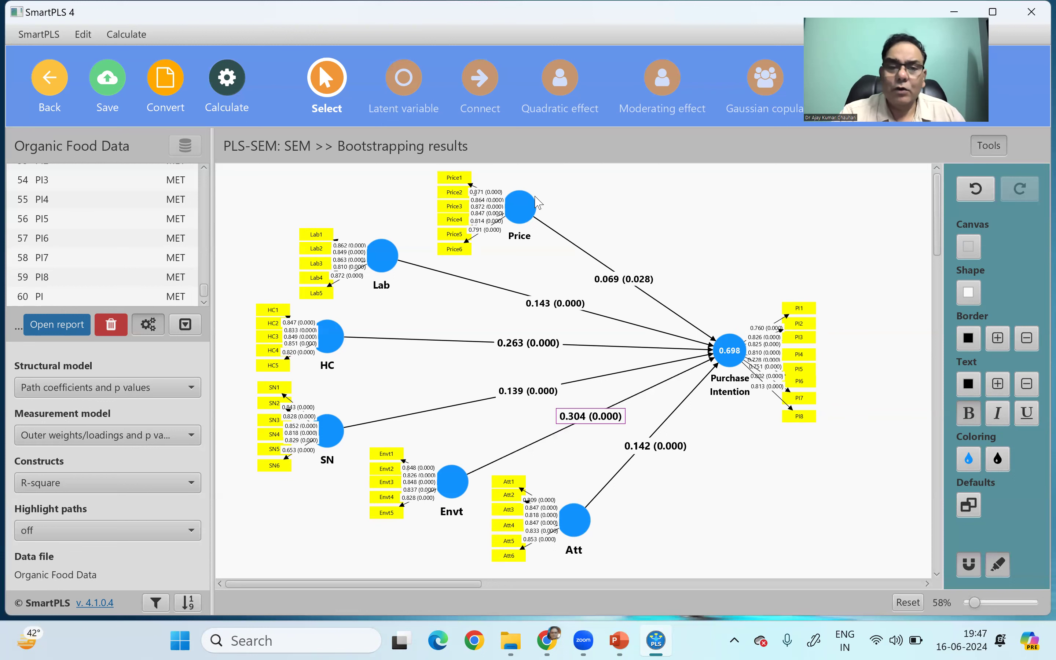
pyautogui.click(57, 324)
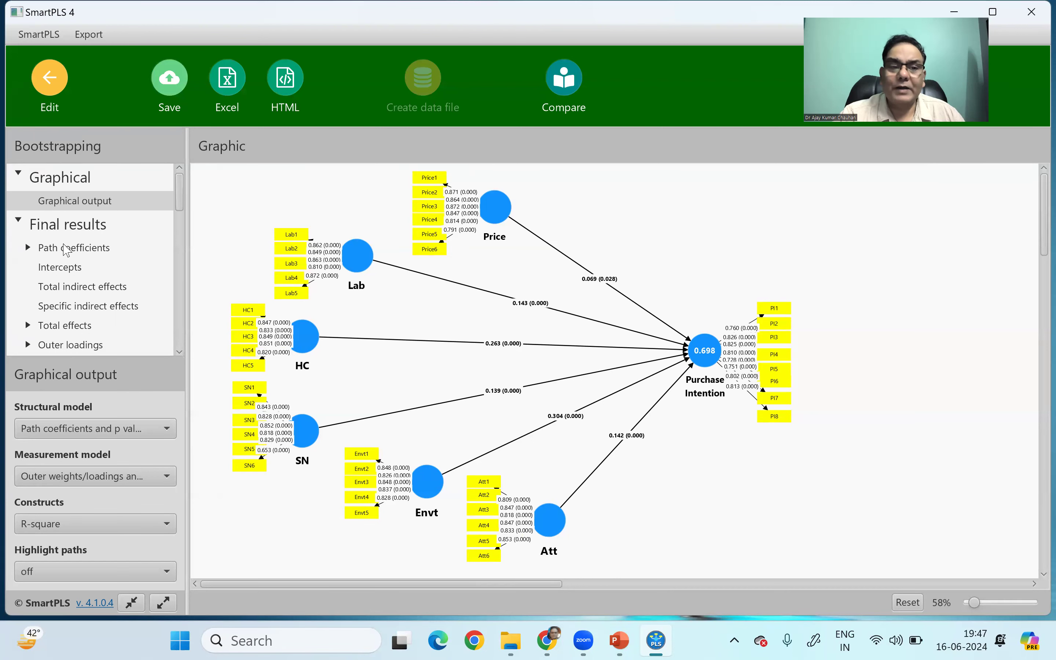
pyautogui.click(74, 248)
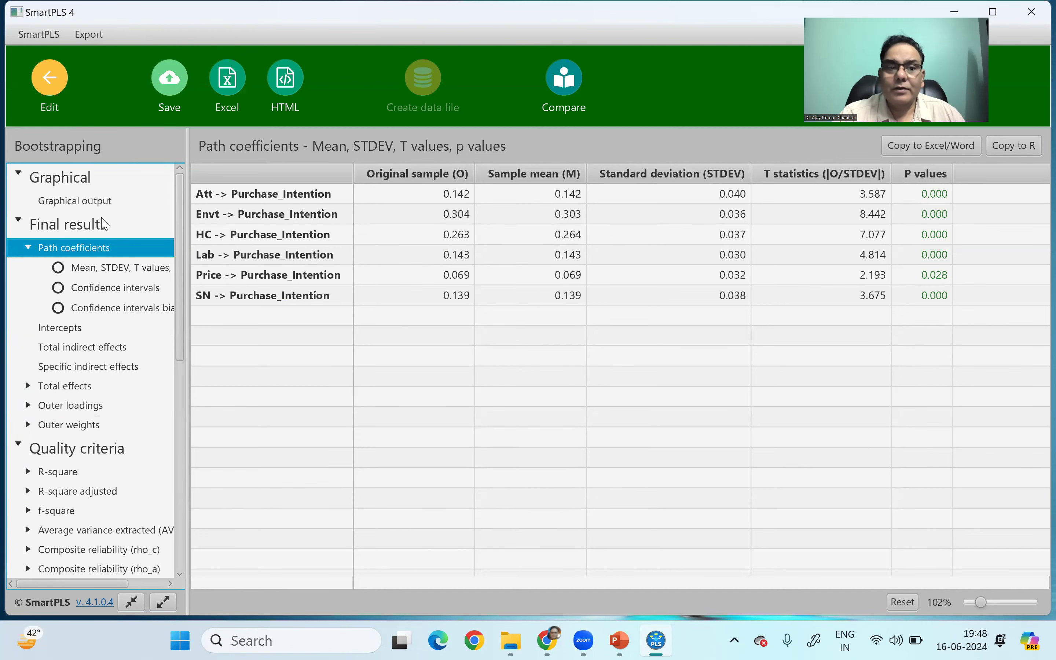
# View the report's graphical output, checking the path from Envt to Purchase Intention, and return to the model.
pyautogui.click(94, 205)
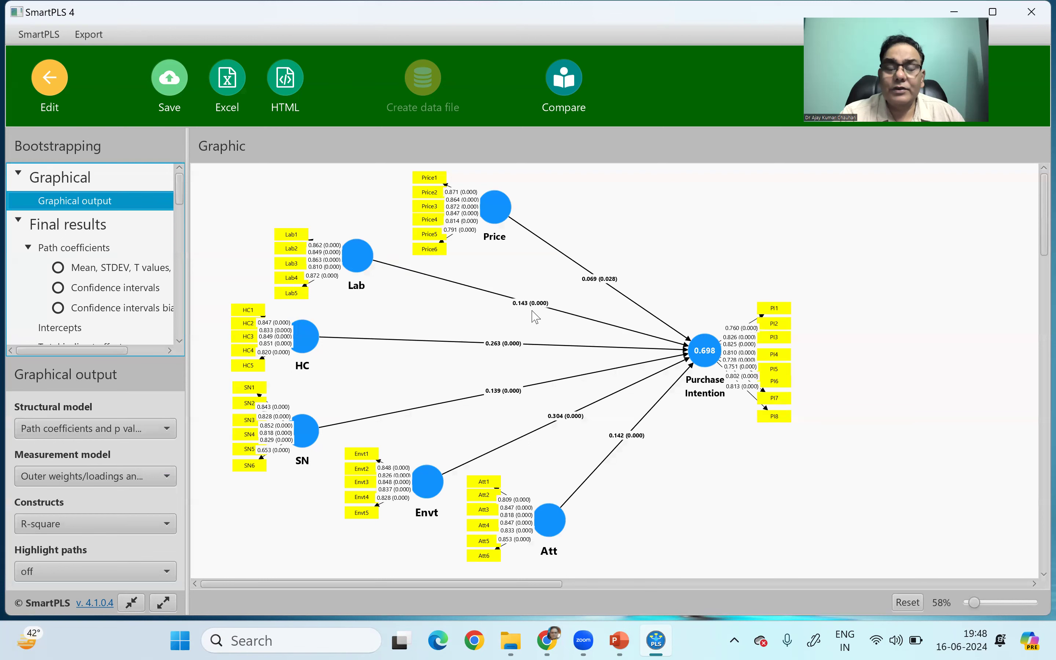
pyautogui.click(565, 415)
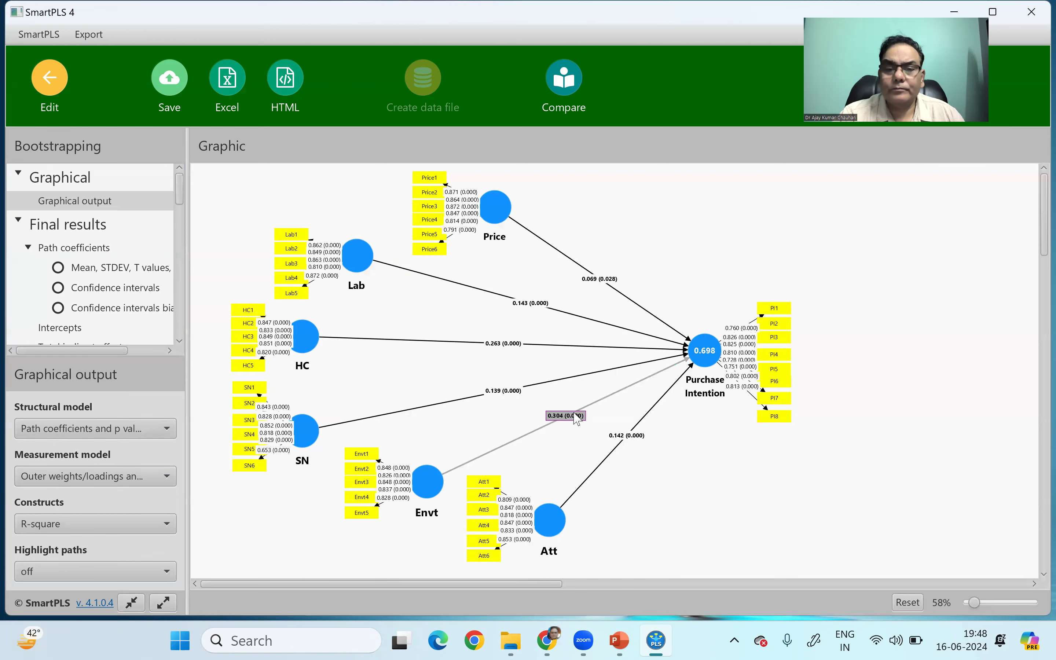
pyautogui.click(48, 87)
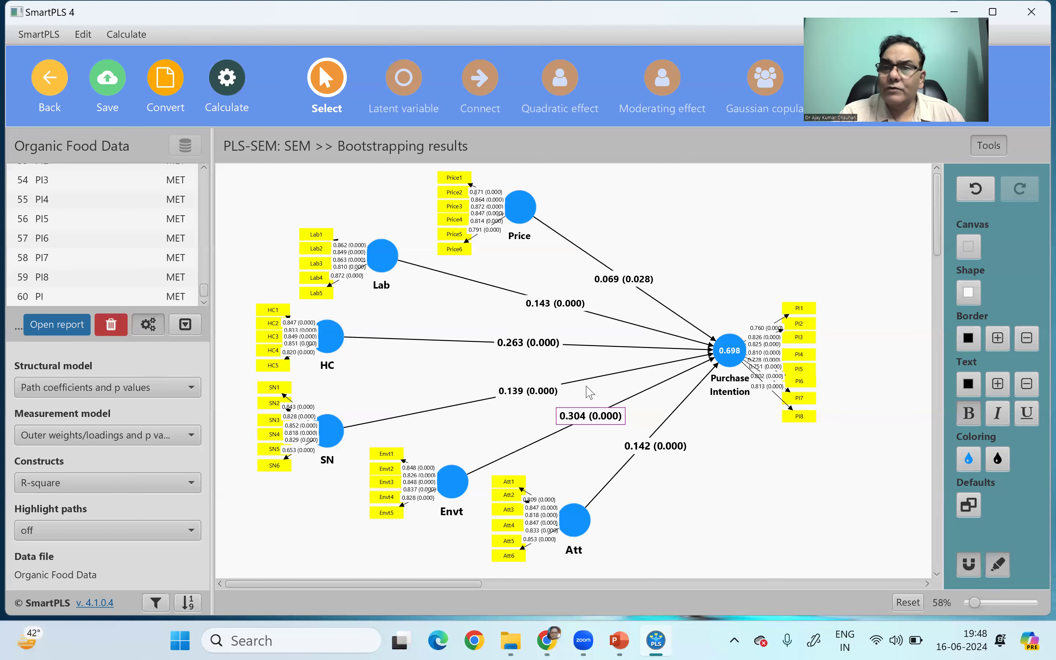
# Reopen the bootstrapping report's path coefficients table and highlight the T statistics of all six paths for review.
pyautogui.click(58, 322)
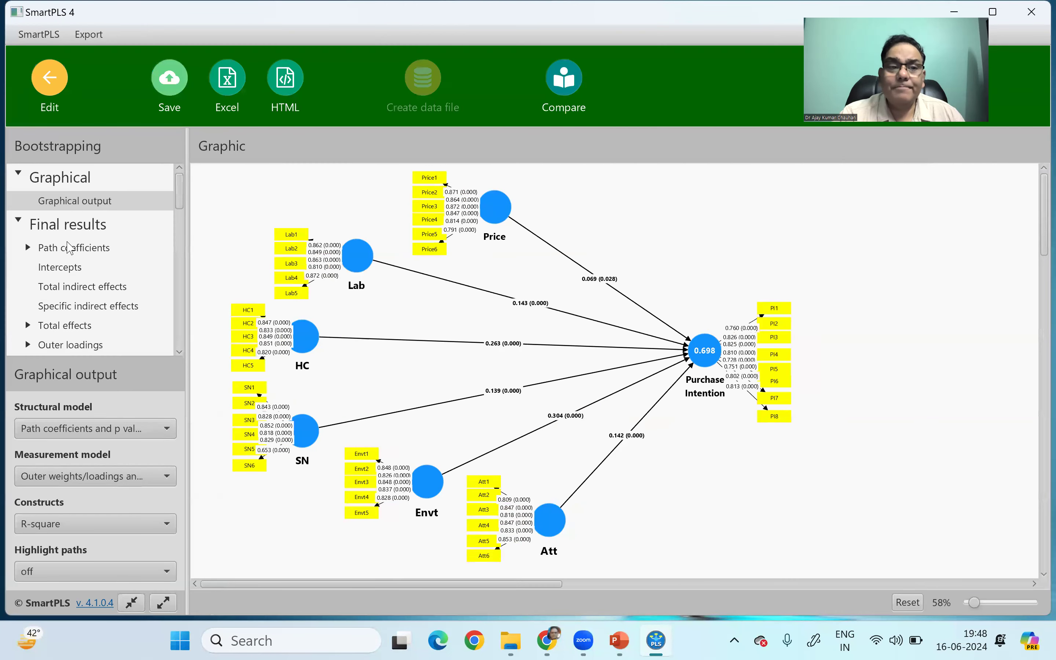
pyautogui.click(68, 249)
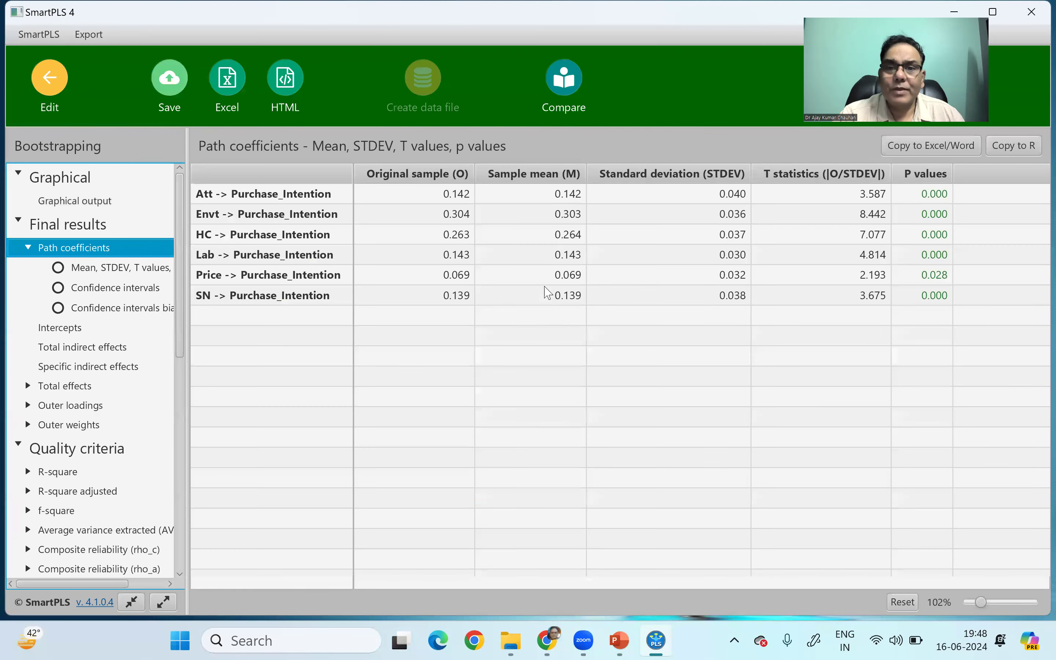
pyautogui.click(564, 218)
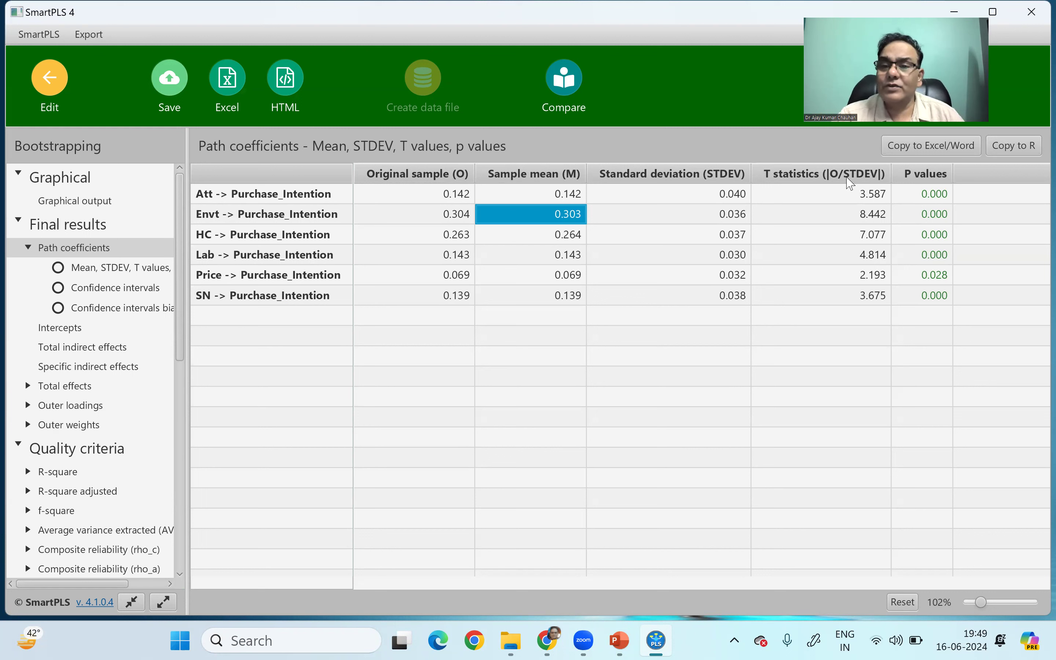
pyautogui.moveTo(866, 199); pyautogui.dragTo(886, 302)
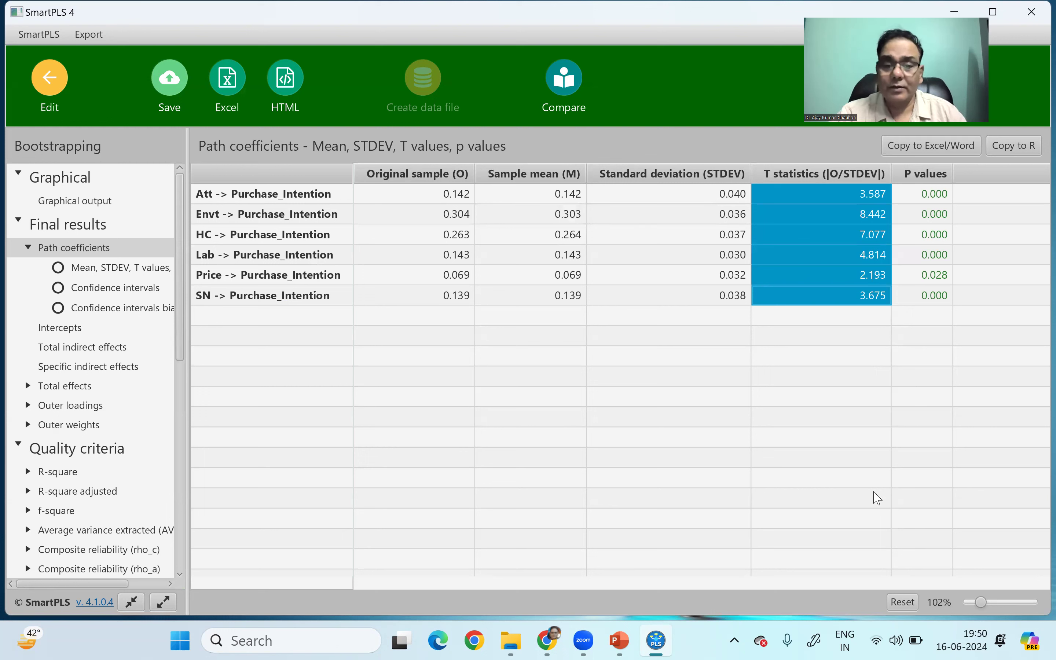
# Annotate the path coefficients table by hand with the significance threshold "t > 1.96", circling the number, and clear the drawing.
pyautogui.click(682, 552)
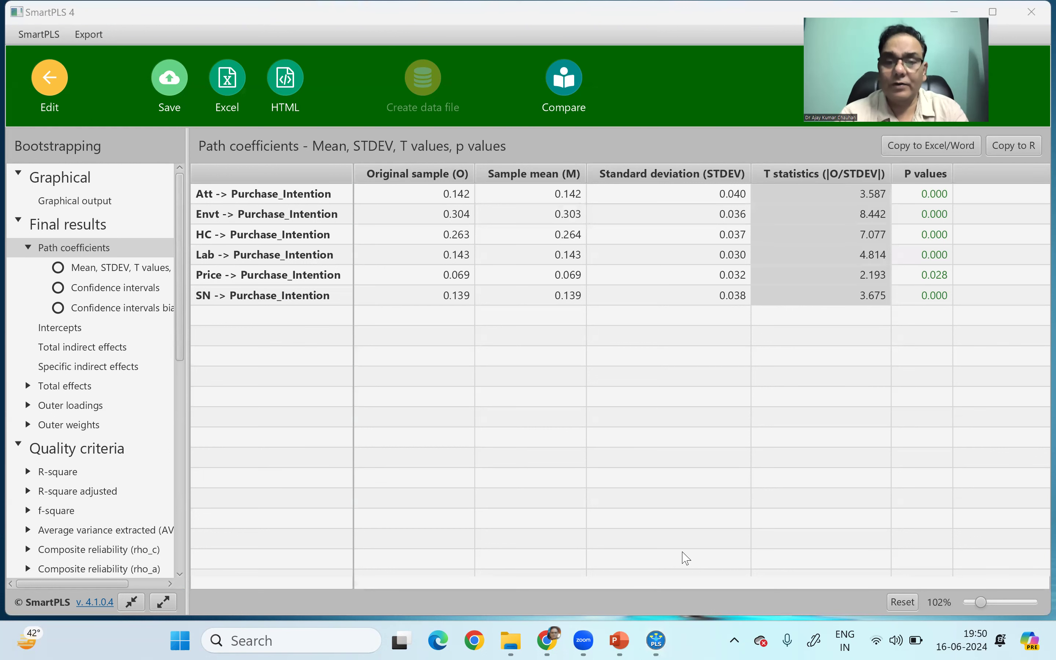
pyautogui.moveTo(624, 447)
pyautogui.mouseDown()
pyautogui.moveTo(624, 353)
pyautogui.moveTo(625, 462)
pyautogui.mouseUp()
pyautogui.moveTo(647, 404); pyautogui.dragTo(654, 389)
pyautogui.moveTo(718, 345)
pyautogui.mouseDown()
pyautogui.moveTo(704, 396)
pyautogui.moveTo(724, 435)
pyautogui.mouseUp()
pyautogui.moveTo(779, 323); pyautogui.dragTo(756, 391)
pyautogui.moveTo(849, 412); pyautogui.dragTo(856, 305)
pyautogui.moveTo(741, 311); pyautogui.dragTo(849, 412)
pyautogui.moveTo(253, 383); pyautogui.dragTo(258, 528)
pyautogui.moveTo(227, 473); pyautogui.dragTo(289, 448)
pyautogui.moveTo(309, 375); pyautogui.dragTo(373, 561)
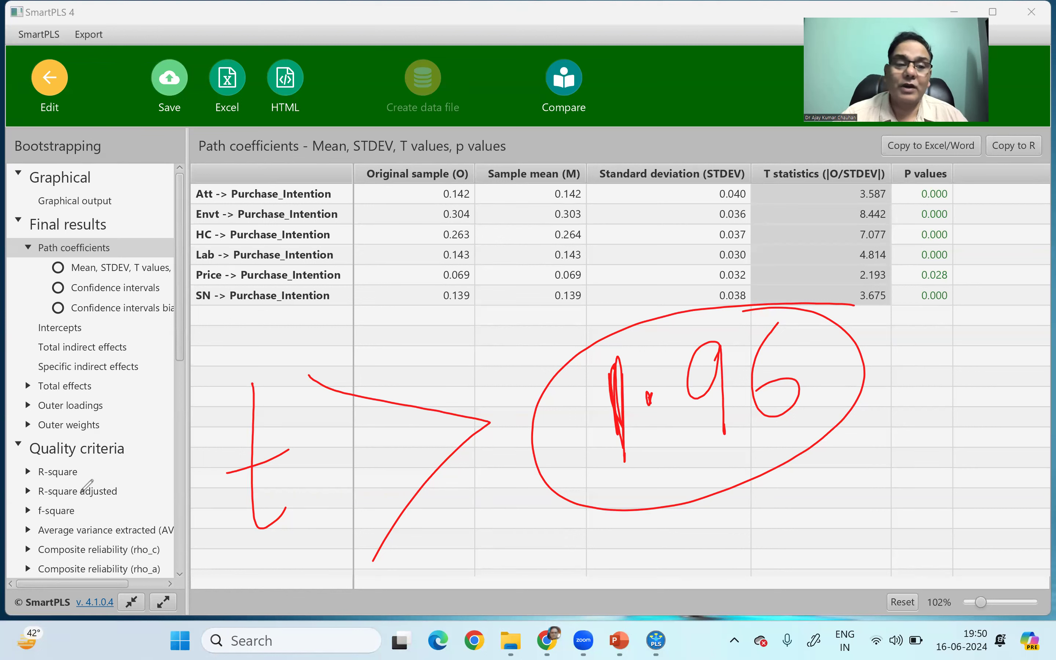
pyautogui.click(90, 428)
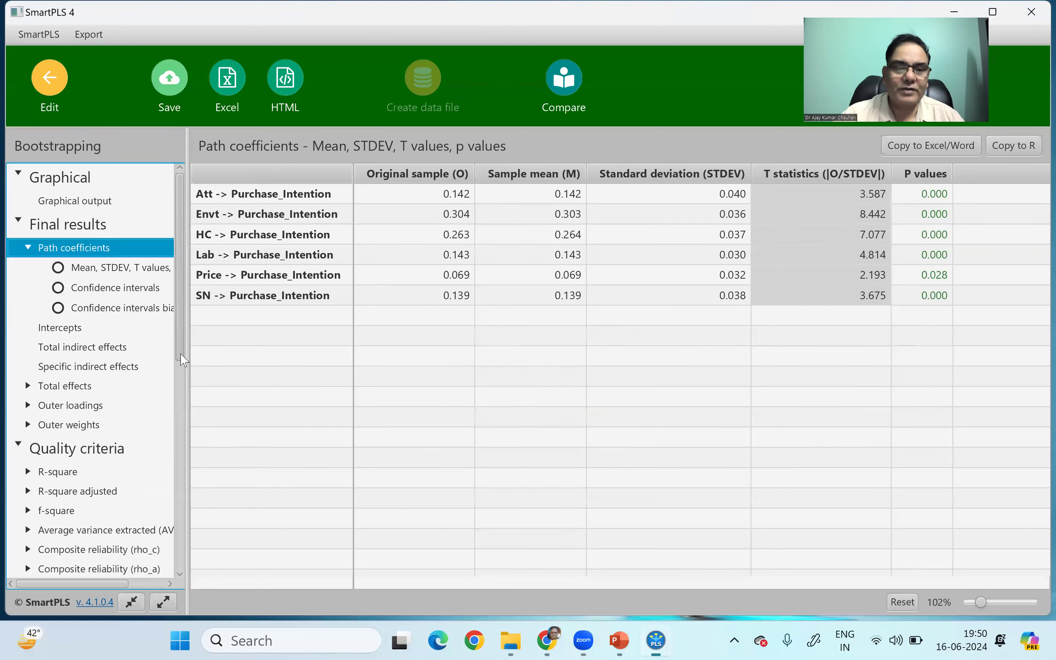
# Examine the SRMR values of the saturated and estimated models in the report's model fit results.
pyautogui.scroll(-5, 182, 318)
pyautogui.click(52, 354)
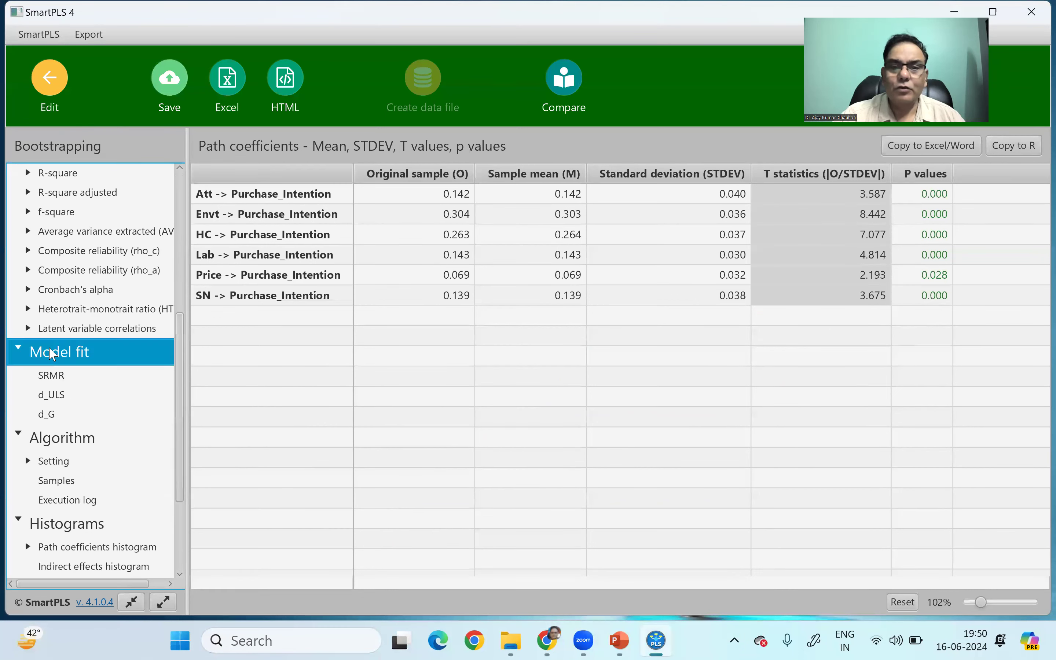
pyautogui.click(52, 378)
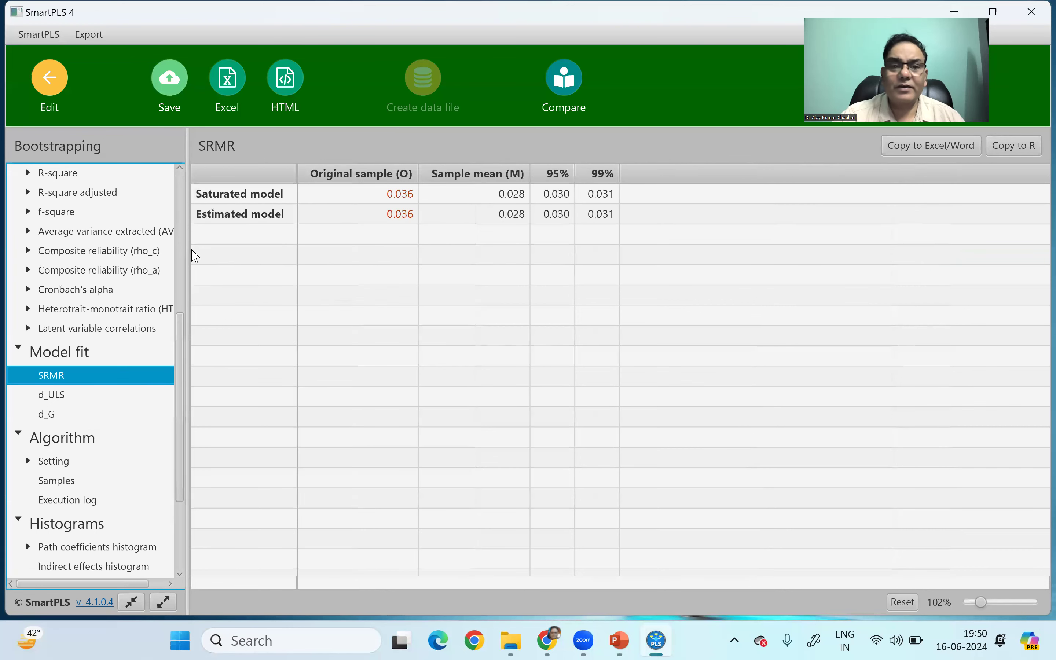
pyautogui.click(61, 360)
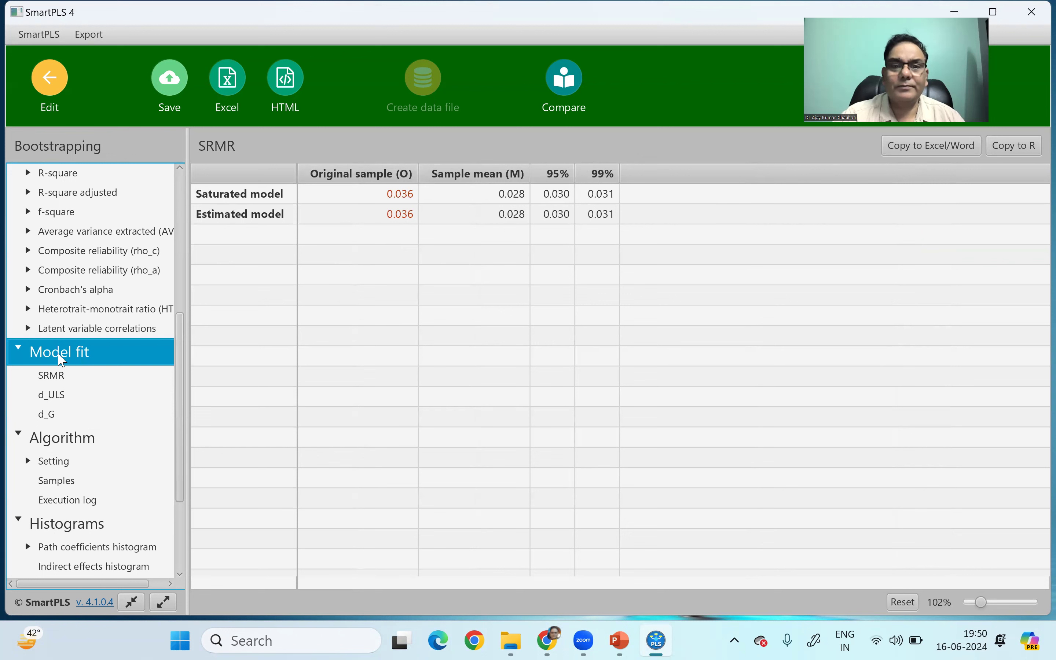
pyautogui.doubleClick(61, 359)
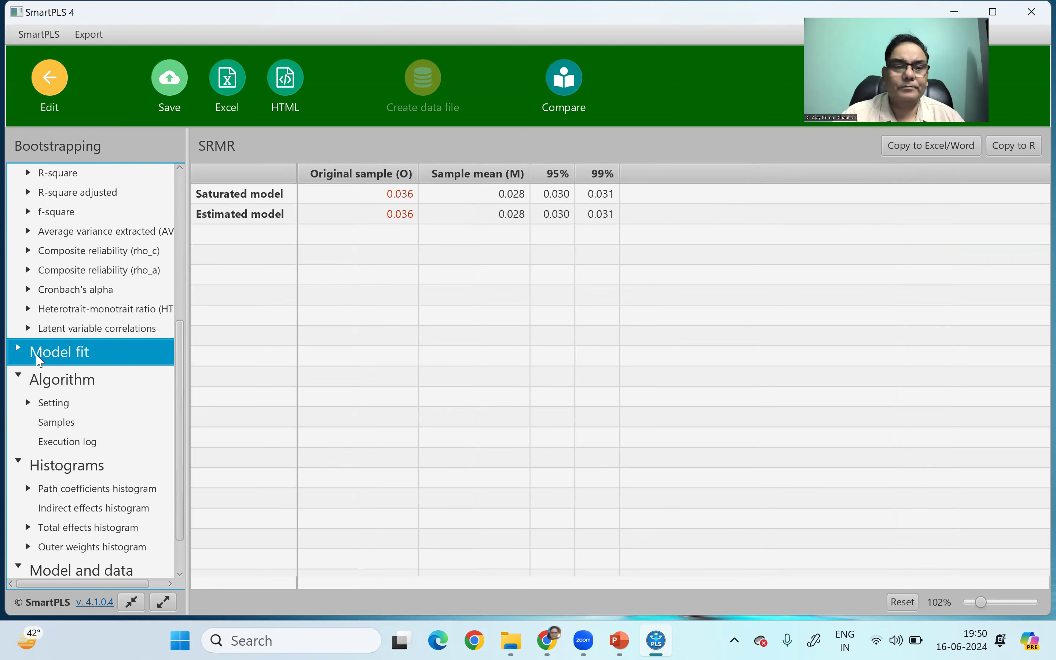
pyautogui.click(20, 352)
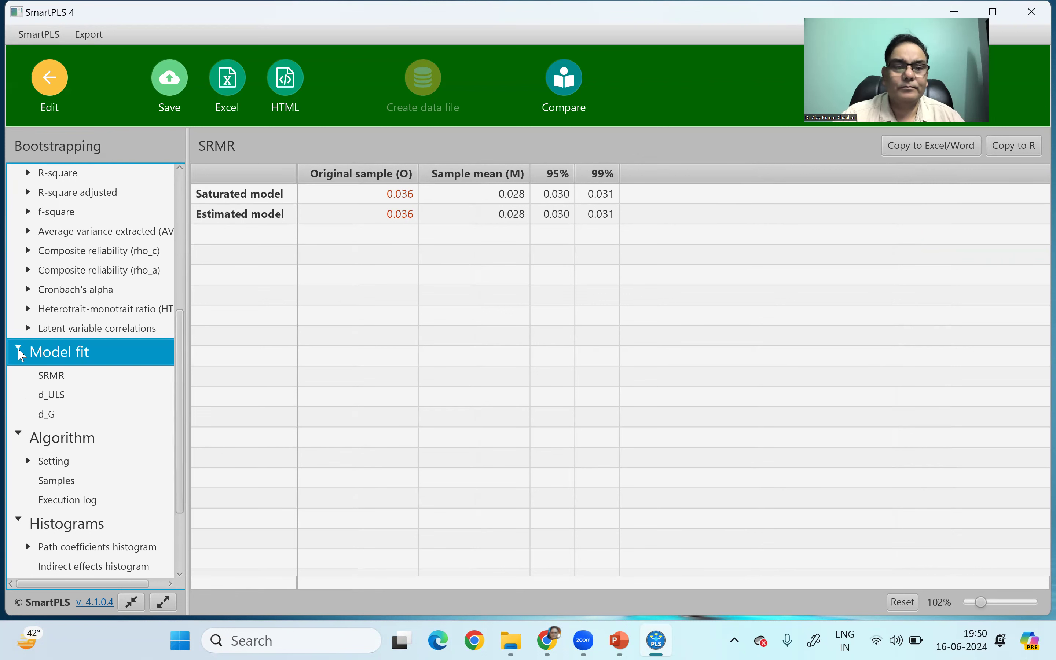
pyautogui.click(49, 378)
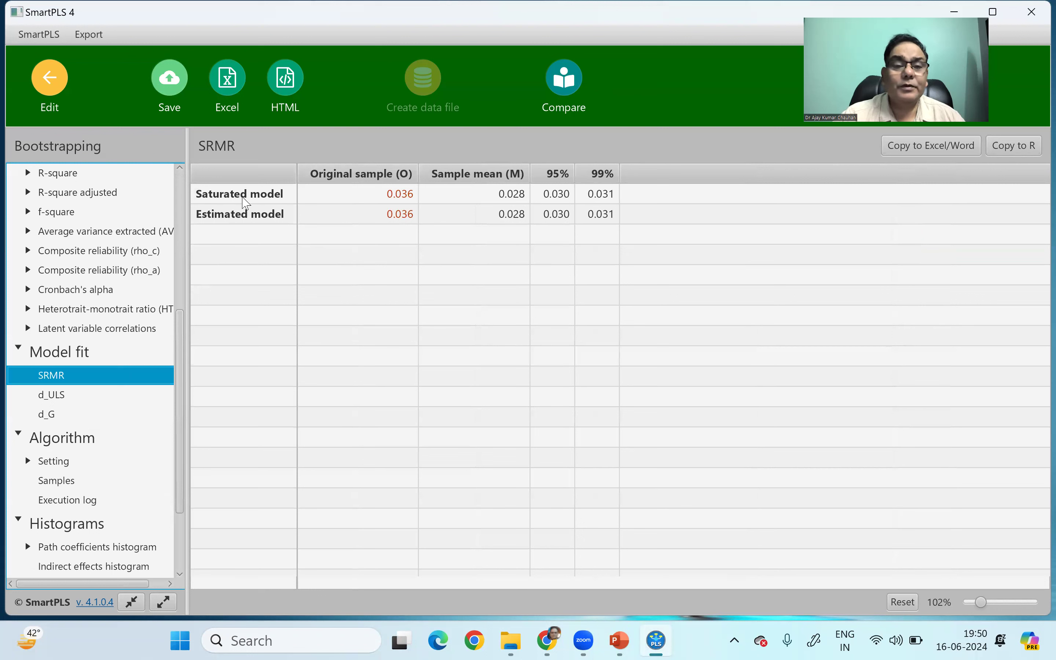
pyautogui.click(406, 214)
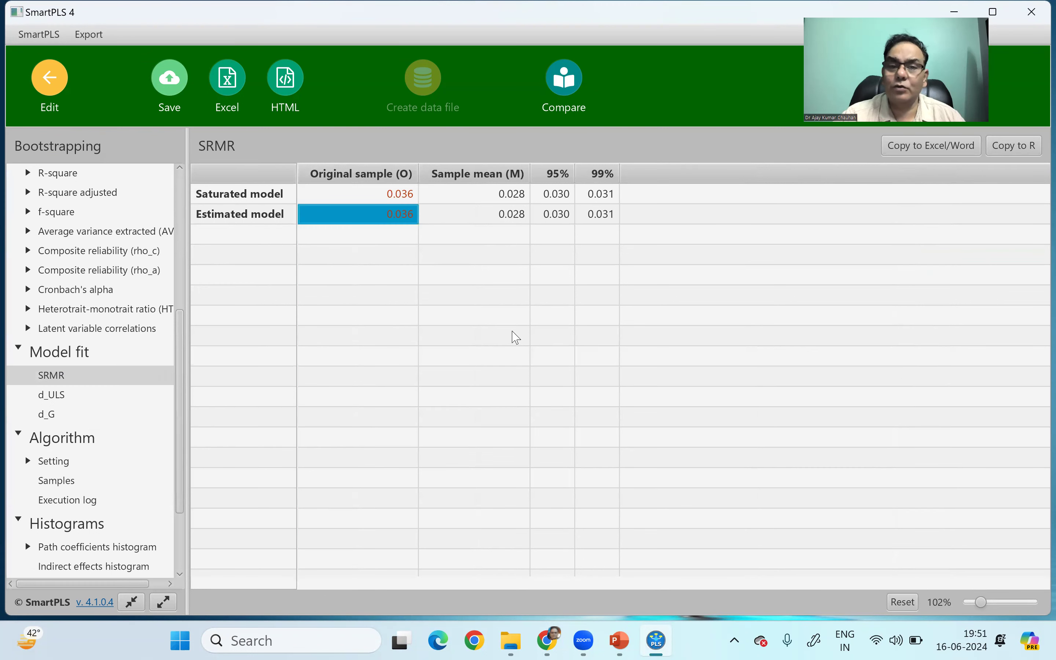
pyautogui.click(278, 214)
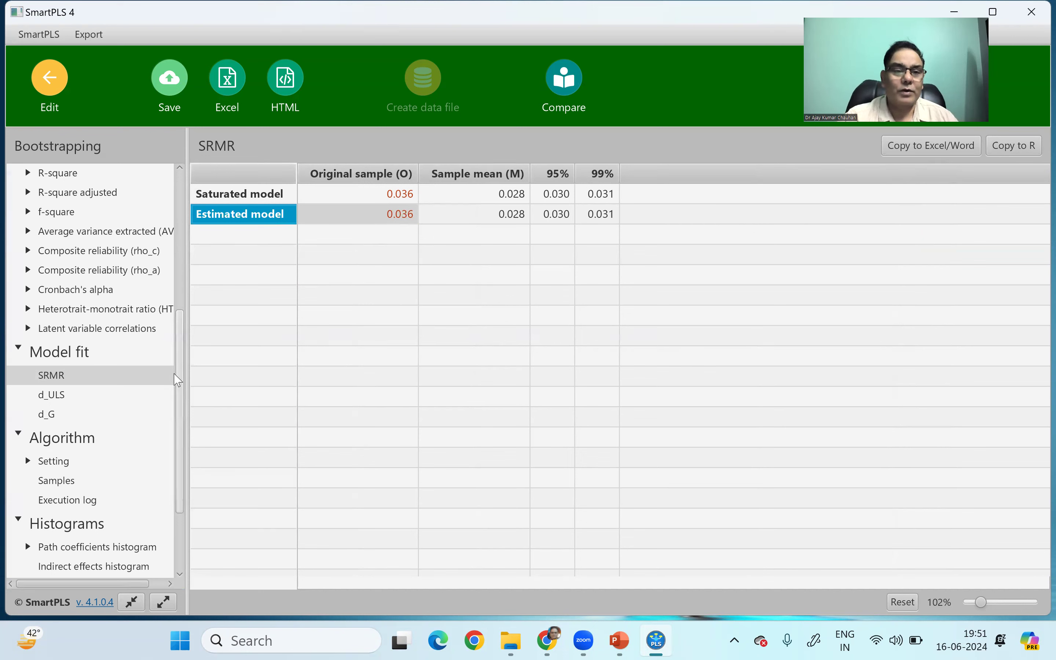
pyautogui.moveTo(180, 379); pyautogui.dragTo(189, 403)
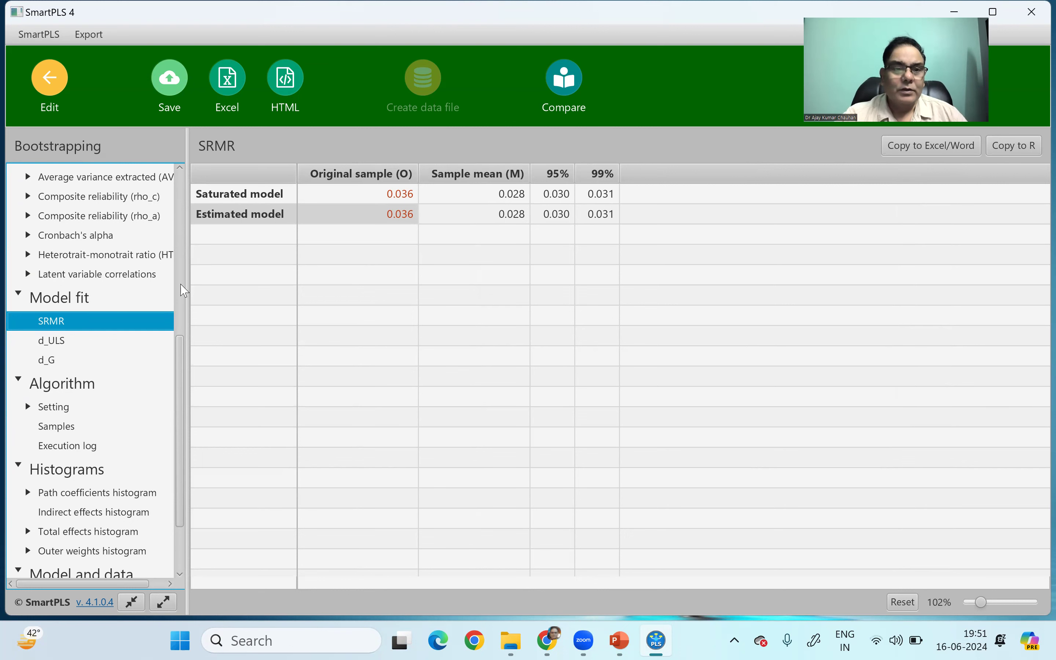
pyautogui.scroll(5, 181, 284)
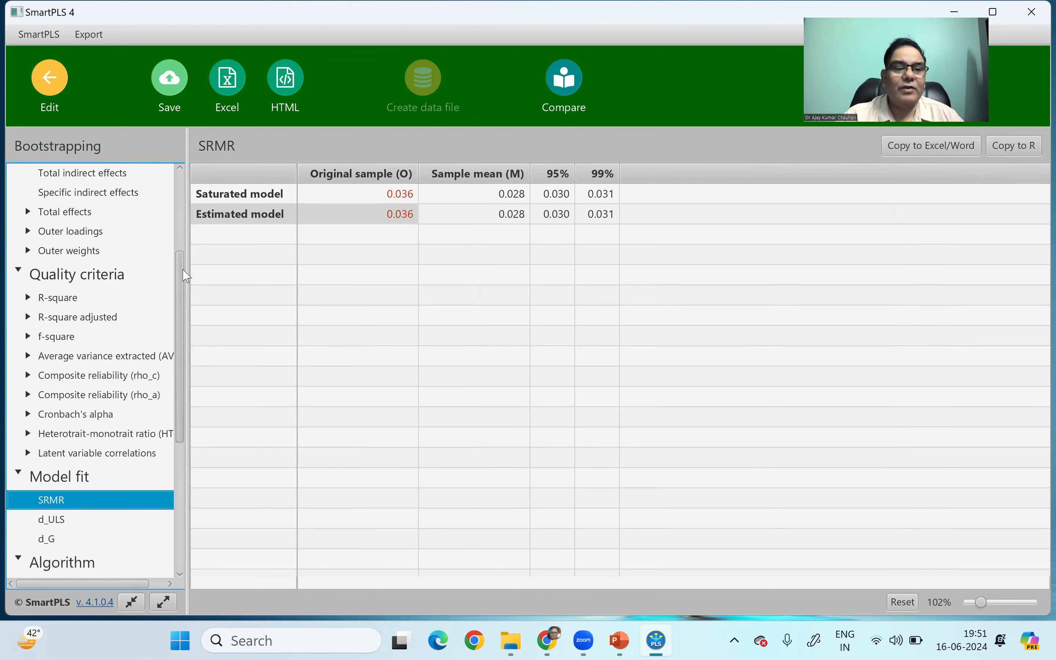
pyautogui.scroll(1, 187, 276)
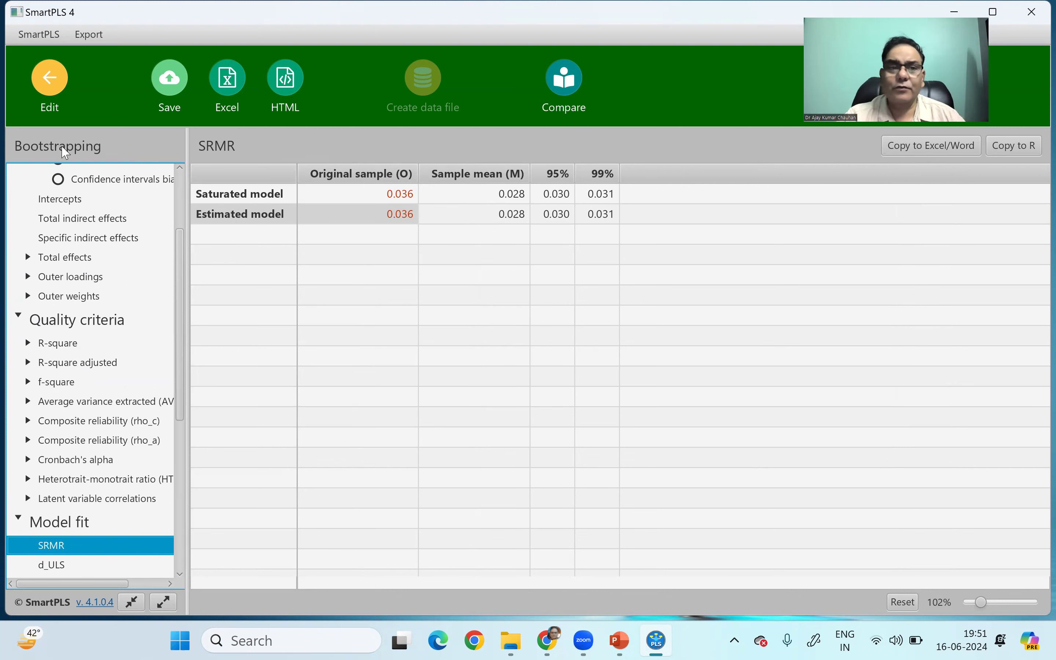
# Return to the workspace and create a new CB-SEM model named cb-sem in the project 0 Day 4.
pyautogui.click(50, 89)
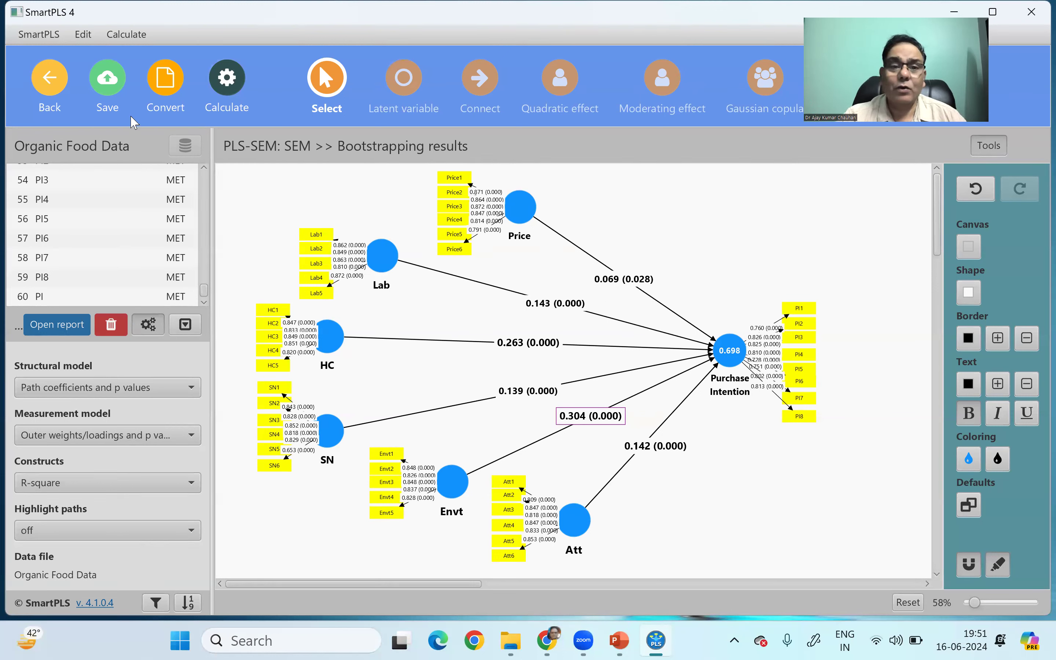
pyautogui.click(51, 90)
pyautogui.rightClick(71, 281)
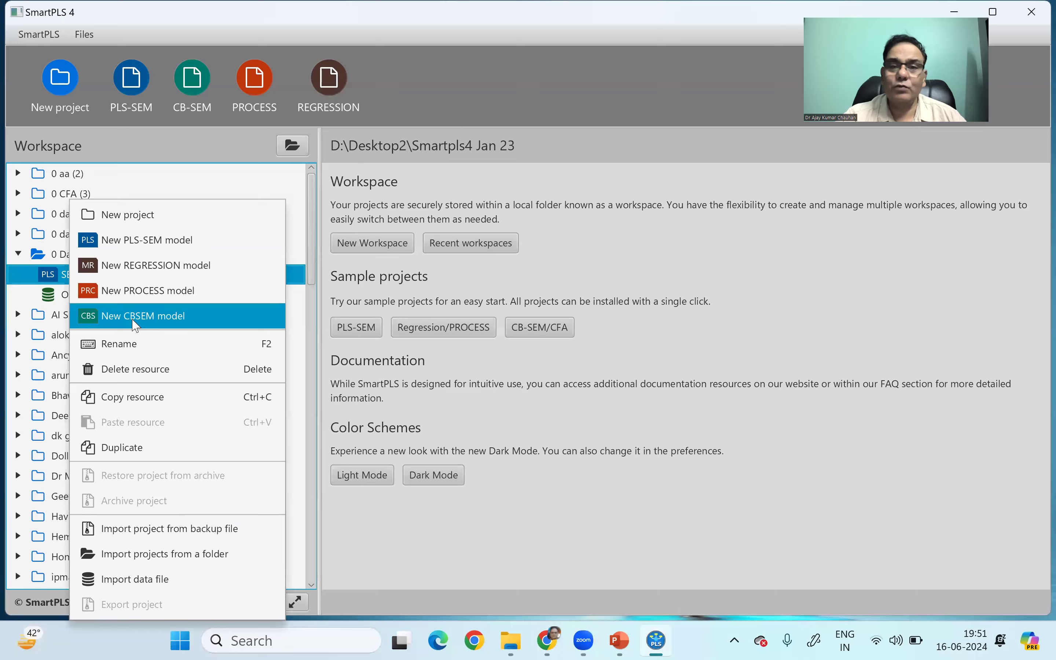
pyautogui.click(134, 316)
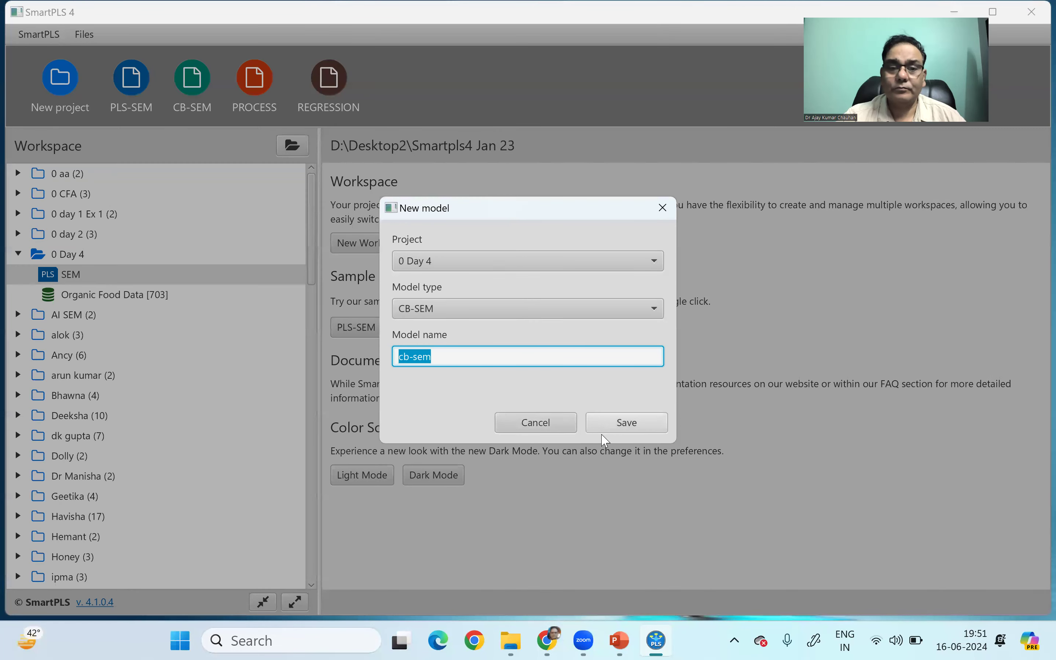
pyautogui.click(628, 423)
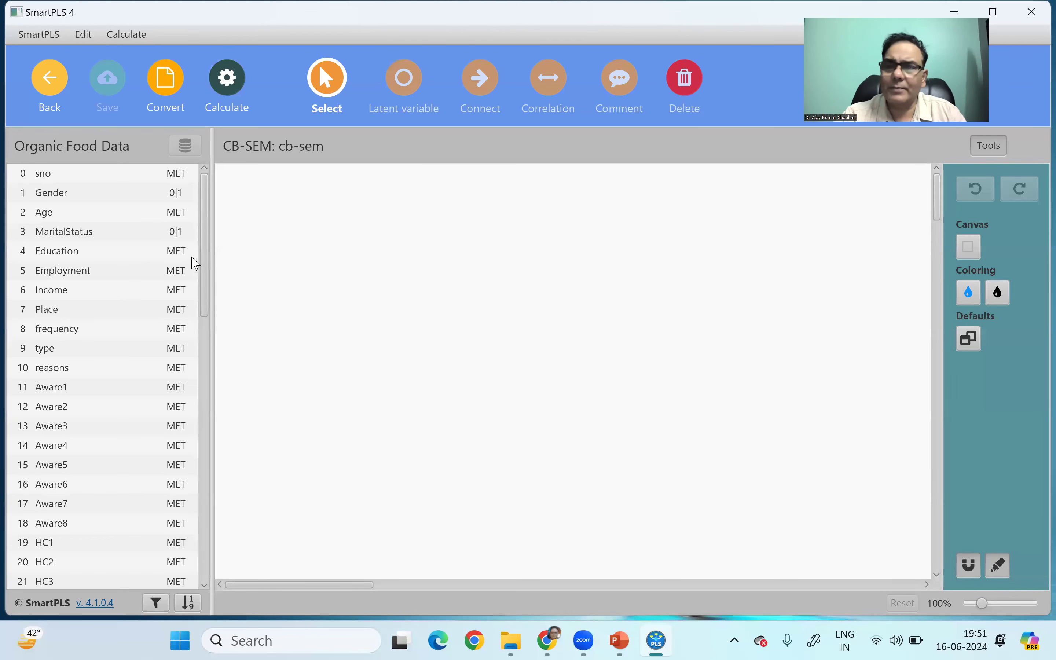
# Add the latent variable HC with indicators HC1 to HC5 to the empty cb-sem canvas.
pyautogui.moveTo(203, 192); pyautogui.dragTo(218, 301)
pyautogui.moveTo(59, 227); pyautogui.dragTo(326, 264)
pyautogui.press('Escape')
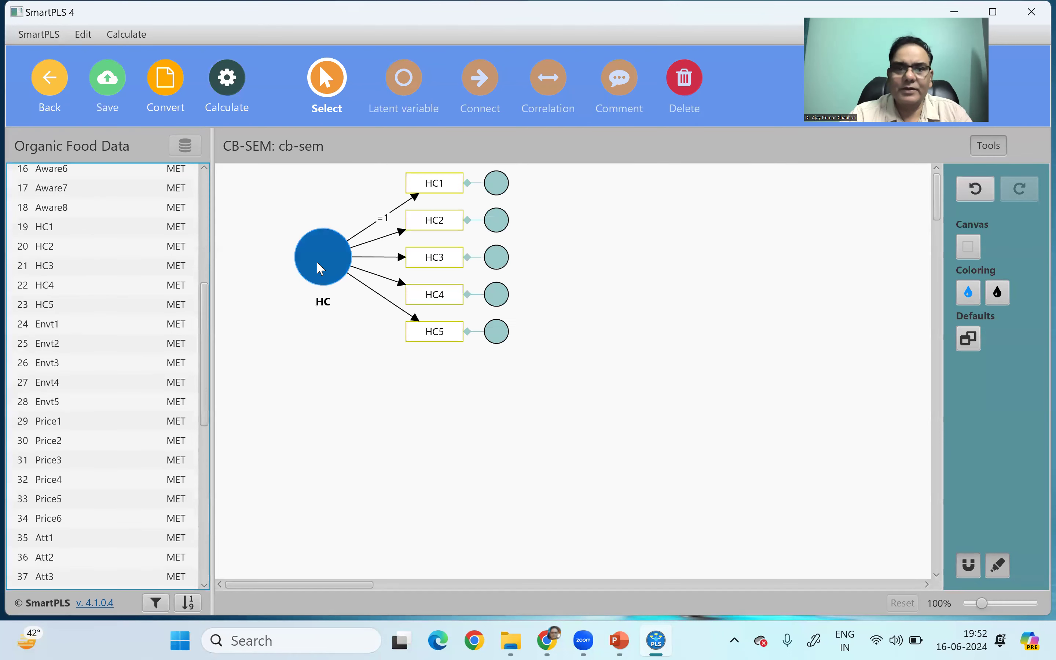
# Add the latent variables Envt with indicators Envt1 to Envt5 below HC and Price with indicators Price1 to Price6 on the far side.
pyautogui.click(40, 325)
pyautogui.click(52, 320)
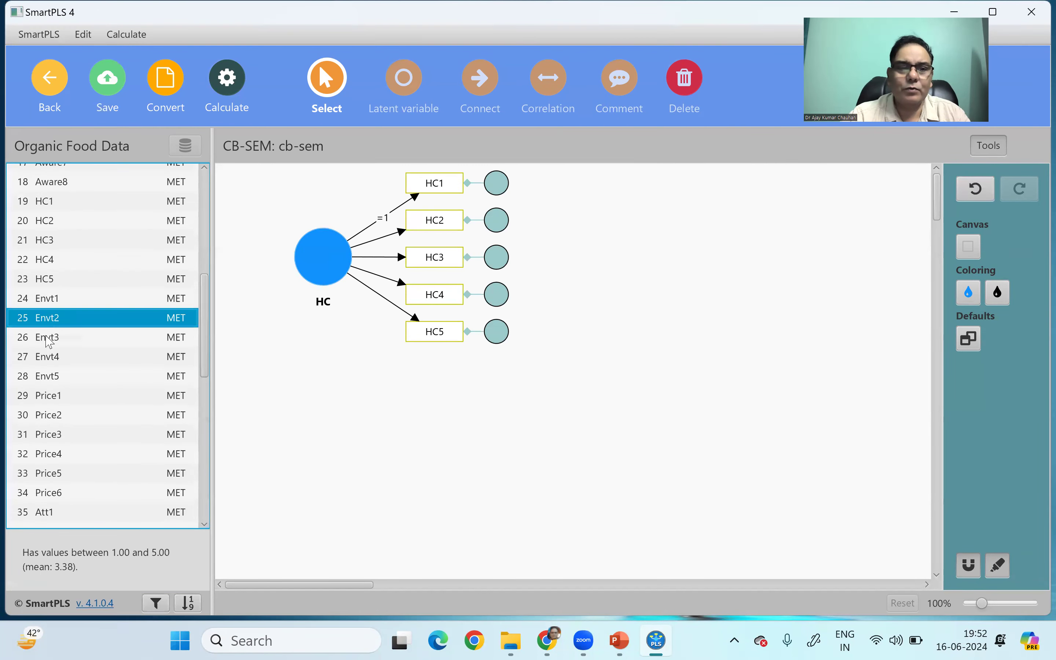
pyautogui.moveTo(52, 303); pyautogui.dragTo(449, 396)
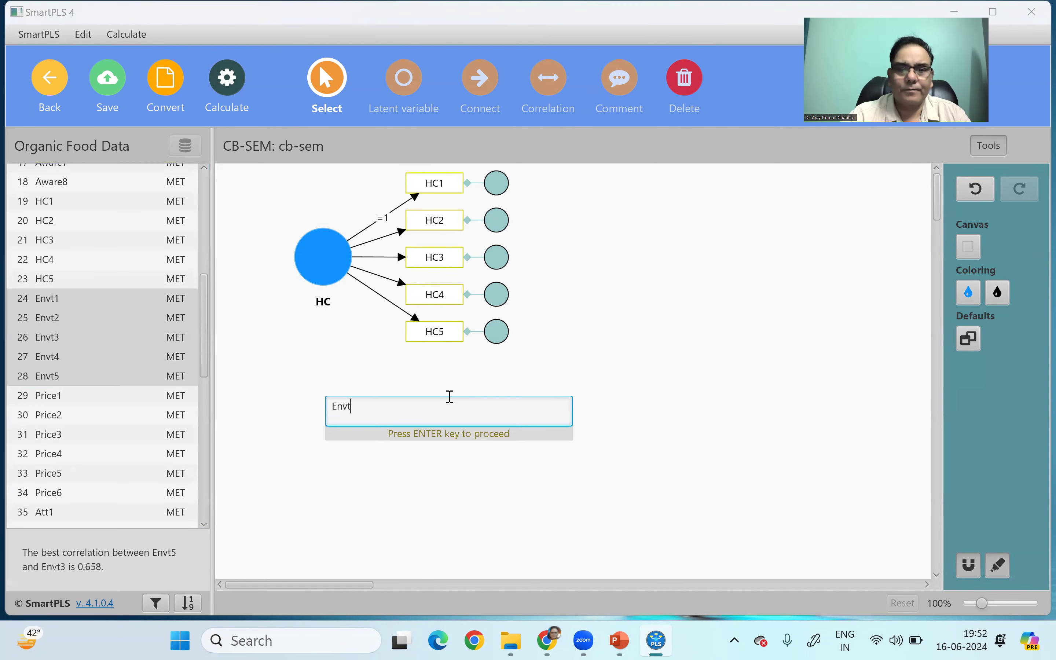
pyautogui.press('Return')
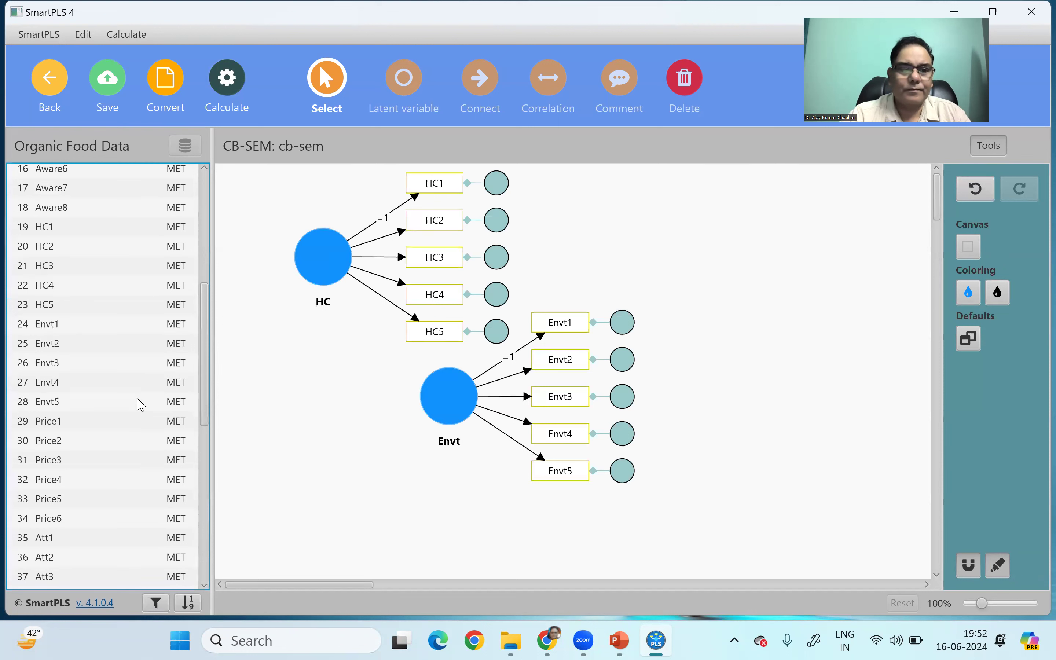
pyautogui.moveTo(51, 426); pyautogui.dragTo(710, 261)
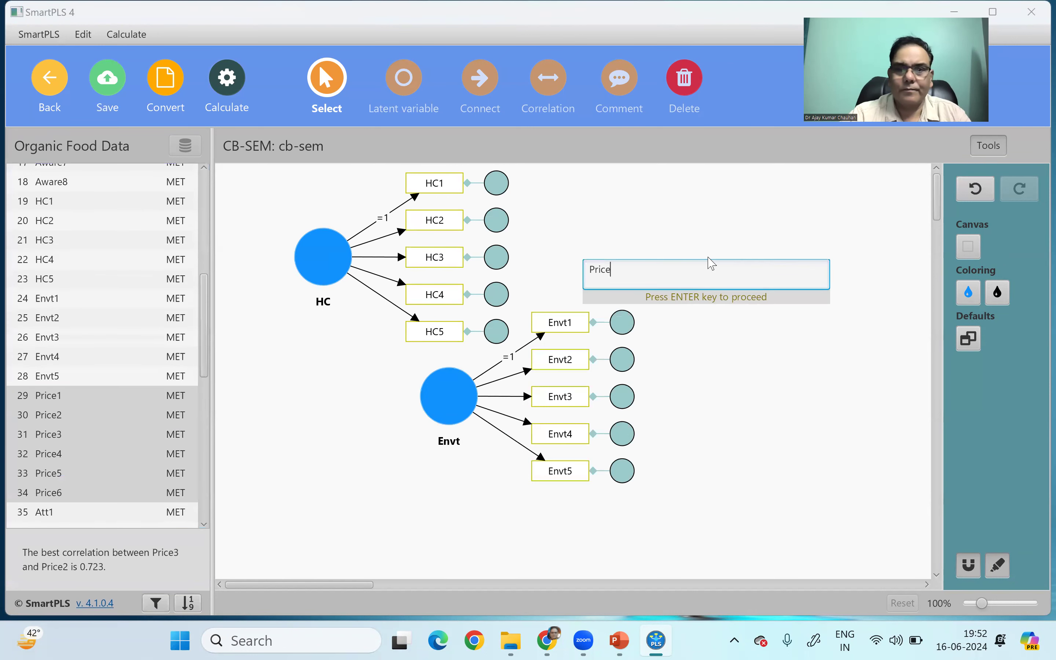
pyautogui.press('Return')
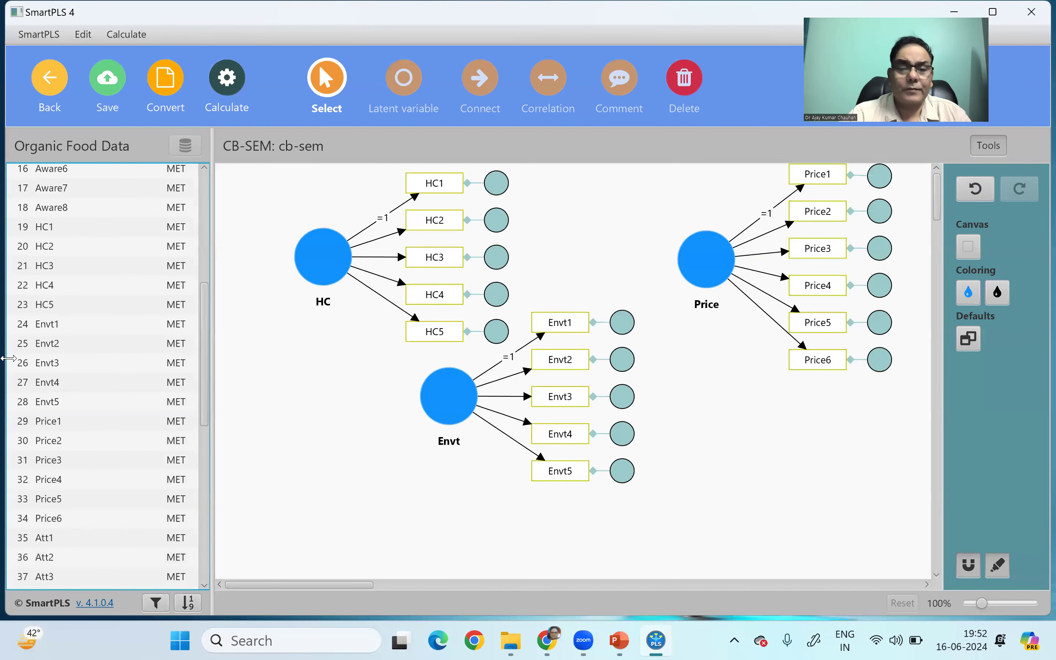
# Add the latent variable Att with indicators Att1 to Att6 to the model beneath HC.
pyautogui.moveTo(205, 312); pyautogui.dragTo(205, 399)
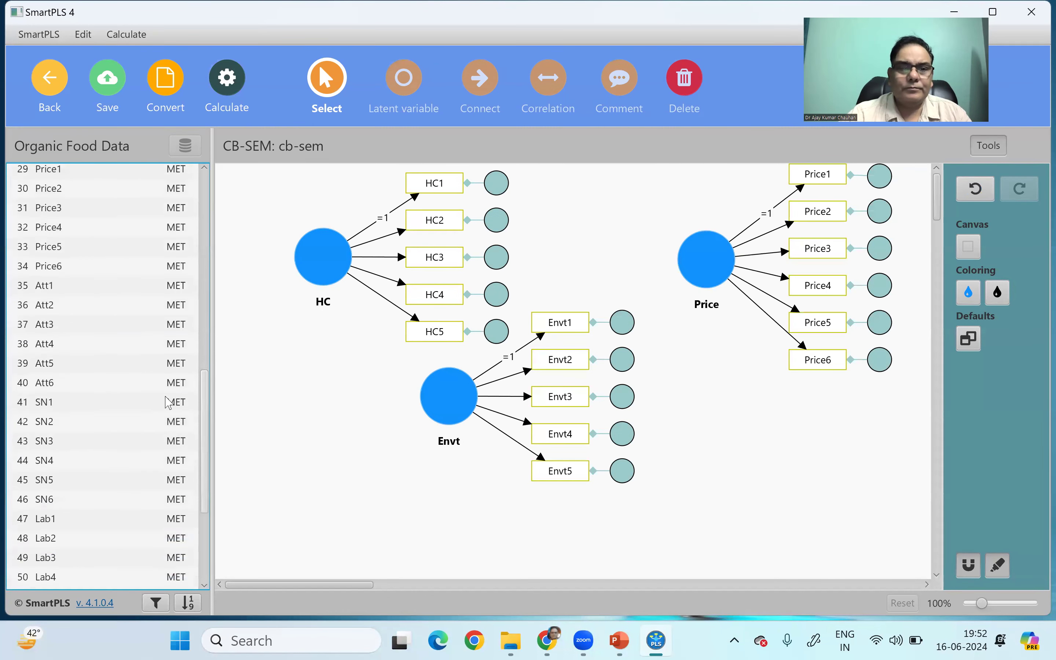
pyautogui.moveTo(54, 291); pyautogui.dragTo(324, 385)
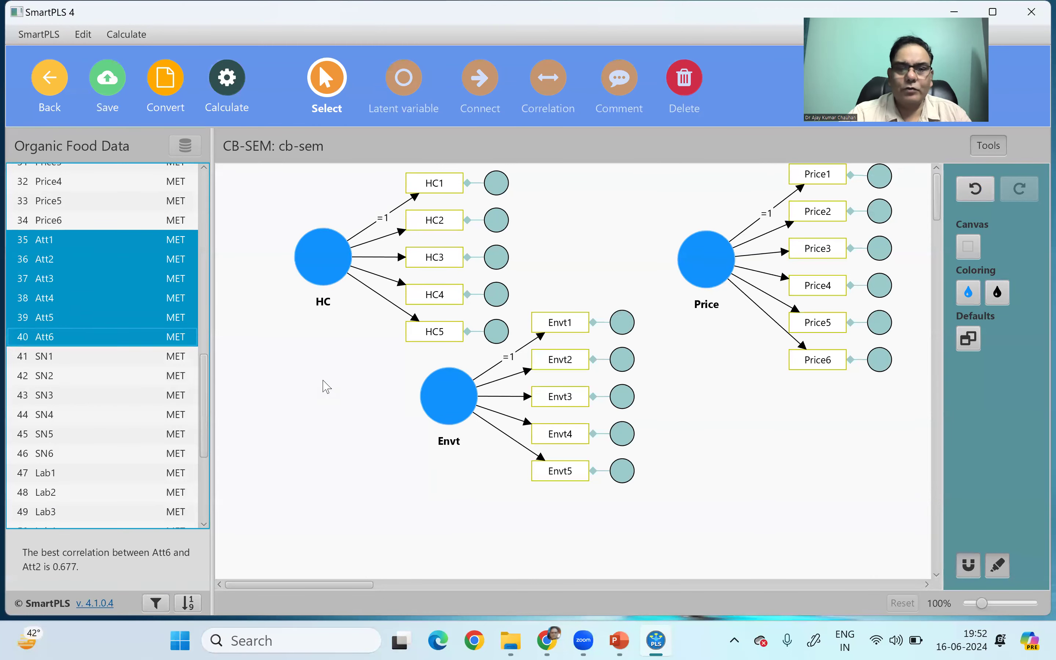
pyautogui.press('Return')
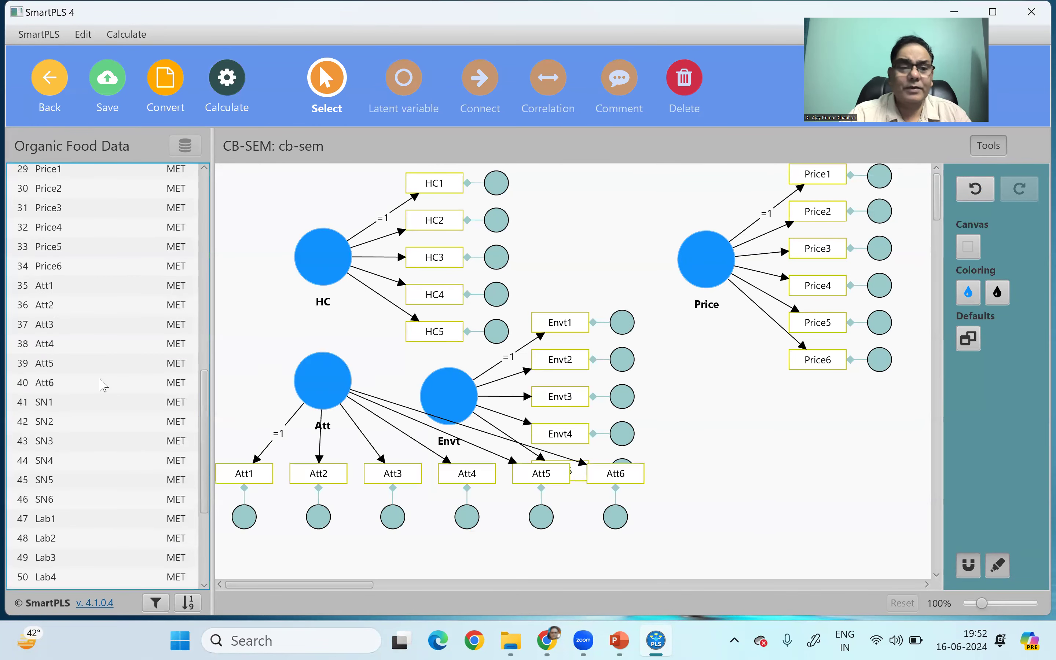
# Add the latent variable SN with indicators SN1 to SN6 to the model below Price.
pyautogui.click(47, 403)
pyautogui.moveTo(46, 381); pyautogui.dragTo(756, 211)
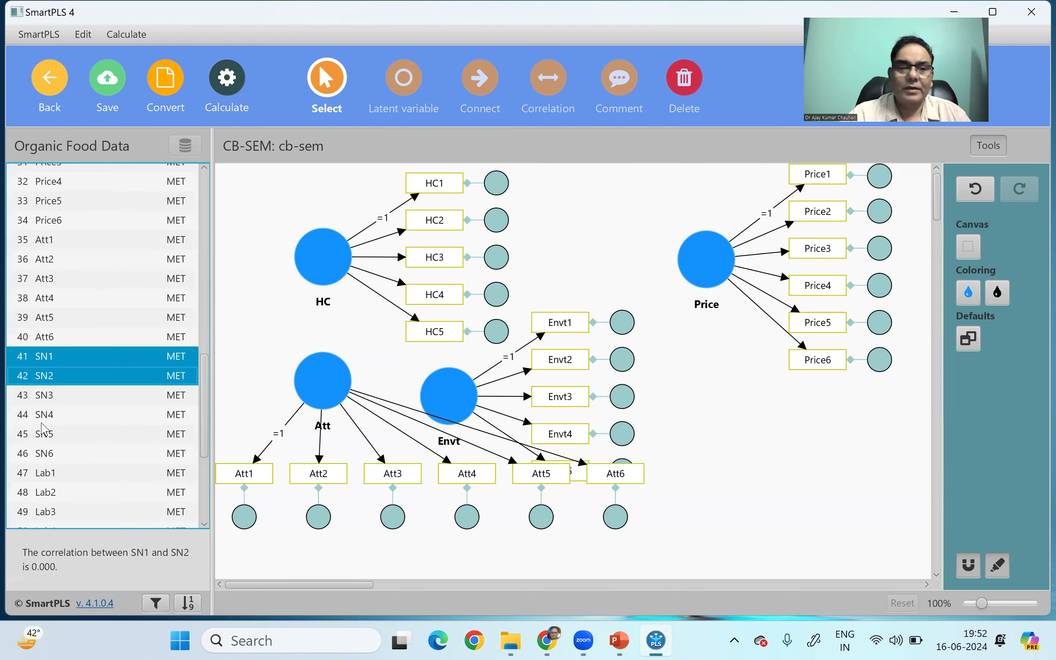
pyautogui.keyDown('ctrl'); pyautogui.click(46, 397); pyautogui.keyUp('ctrl')
pyautogui.keyDown('ctrl'); pyautogui.click(46, 415); pyautogui.keyUp('ctrl')
pyautogui.keyDown('ctrl'); pyautogui.click(44, 435); pyautogui.keyUp('ctrl')
pyautogui.keyDown('ctrl'); pyautogui.click(46, 452); pyautogui.keyUp('ctrl')
pyautogui.moveTo(66, 405); pyautogui.dragTo(779, 432)
pyautogui.press('Return')
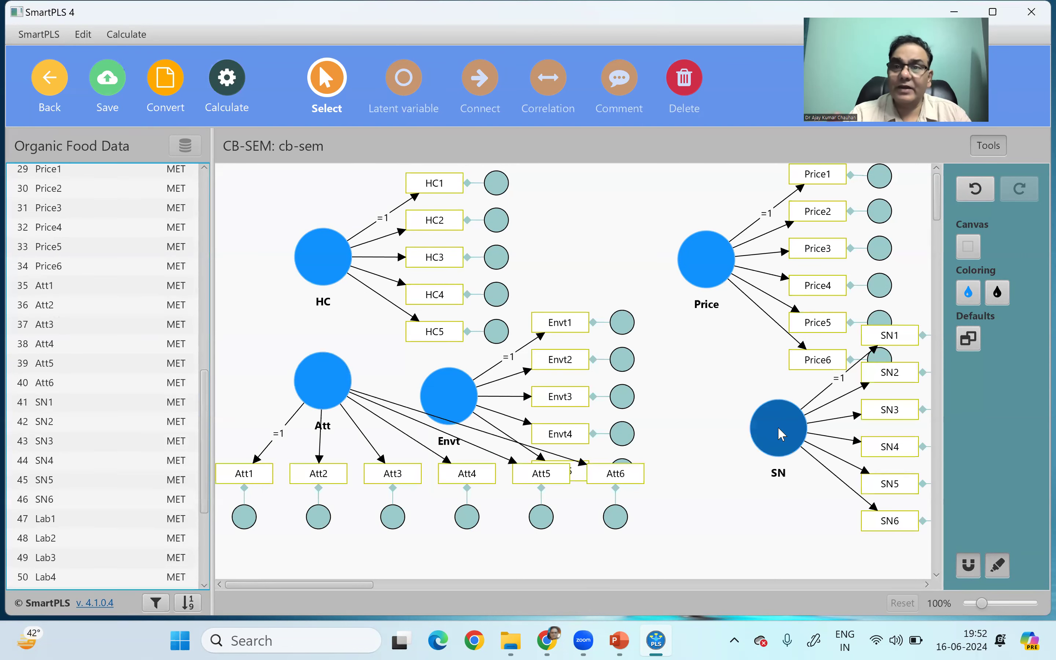
# Add the latent variable Lab with indicators Lab1 to Lab5 to the model between HC and Price.
pyautogui.moveTo(210, 476); pyautogui.dragTo(206, 545)
pyautogui.click(53, 386)
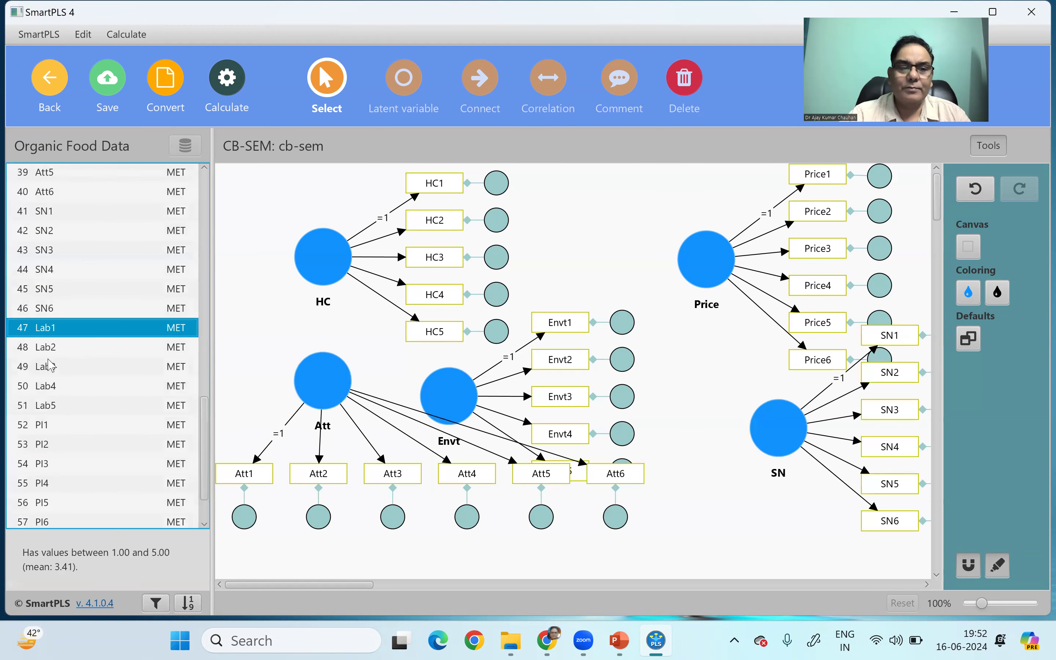
pyautogui.keyDown('ctrl'); pyautogui.click(48, 353); pyautogui.keyUp('ctrl')
pyautogui.keyDown('ctrl'); pyautogui.click(49, 373); pyautogui.keyUp('ctrl')
pyautogui.keyDown('ctrl'); pyautogui.click(49, 389); pyautogui.keyUp('ctrl')
pyautogui.keyDown('ctrl'); pyautogui.click(53, 404); pyautogui.keyUp('ctrl')
pyautogui.moveTo(61, 380); pyautogui.dragTo(601, 218)
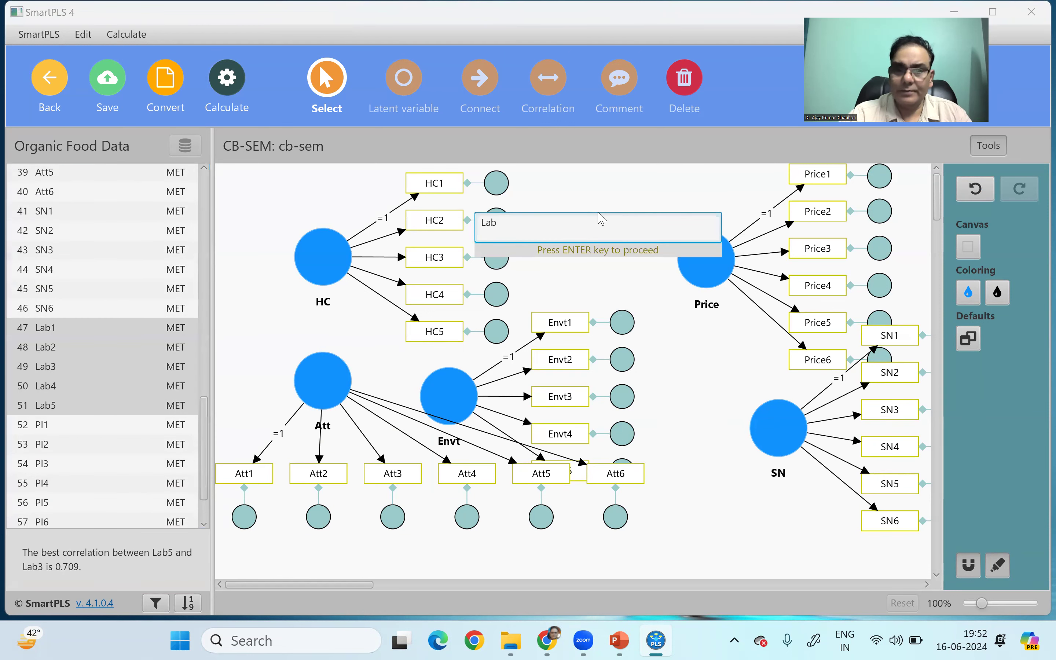
pyautogui.press('Return')
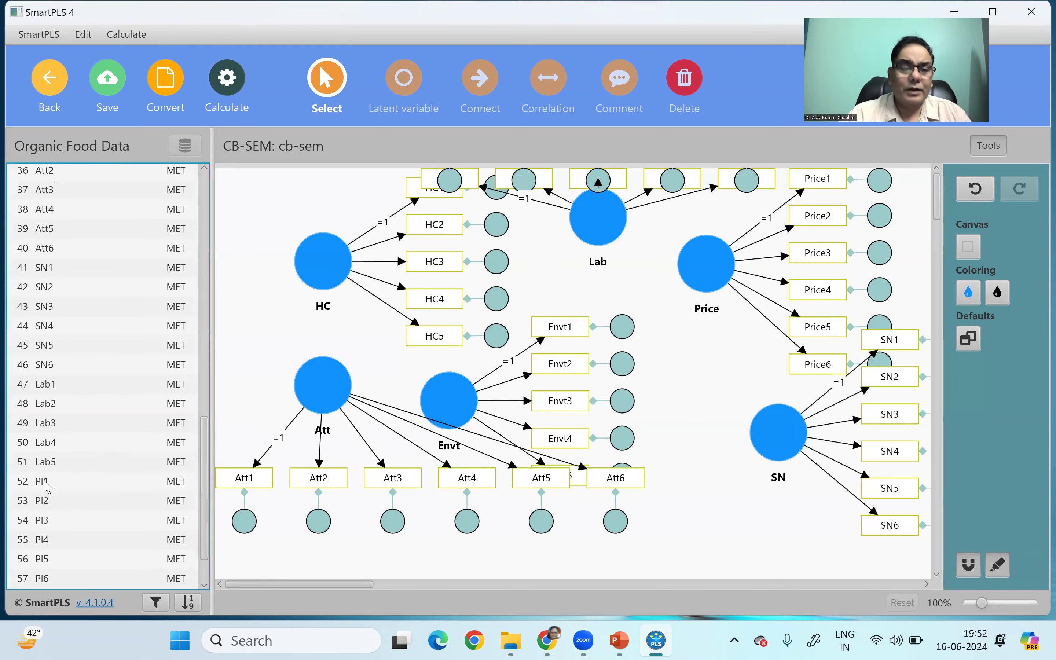
# Add the latent variable PI with indicators PI1 to PI8, leaving out the variable PI, between Envt and SN.
pyautogui.scroll(-1, 142, 479)
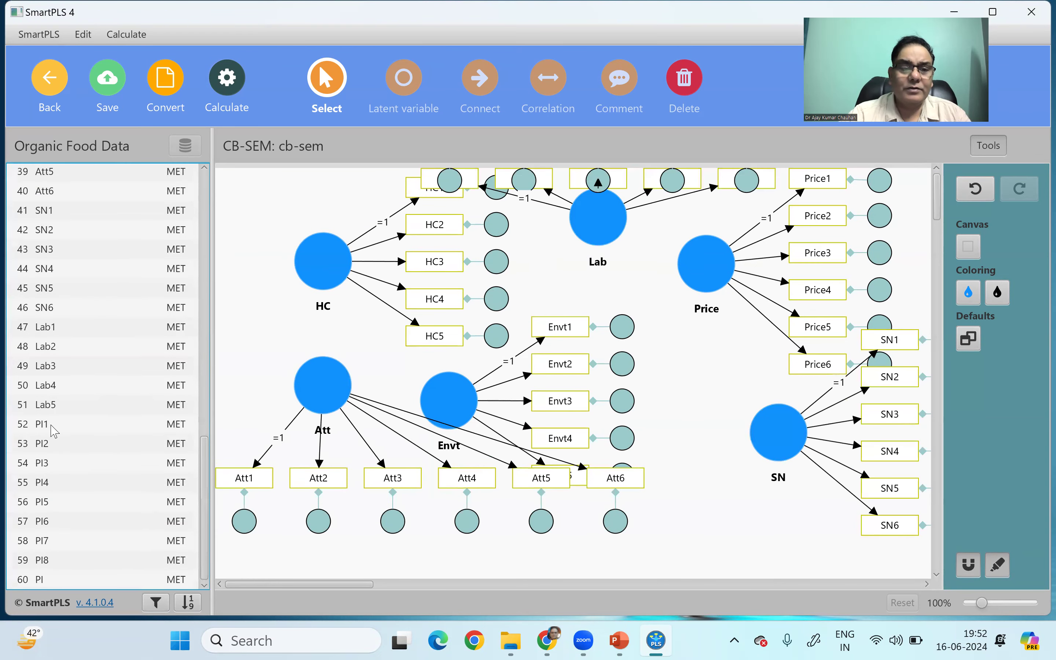
pyautogui.click(49, 426)
pyautogui.moveTo(42, 390); pyautogui.dragTo(44, 498)
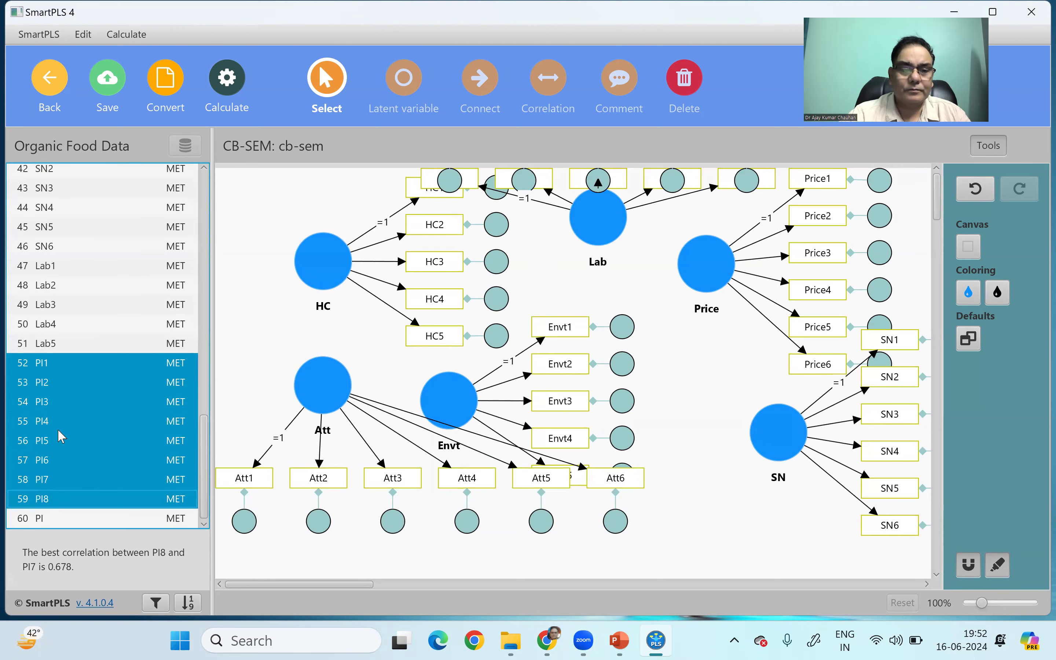
pyautogui.moveTo(711, 393); pyautogui.dragTo(709, 392)
pyautogui.press('Return')
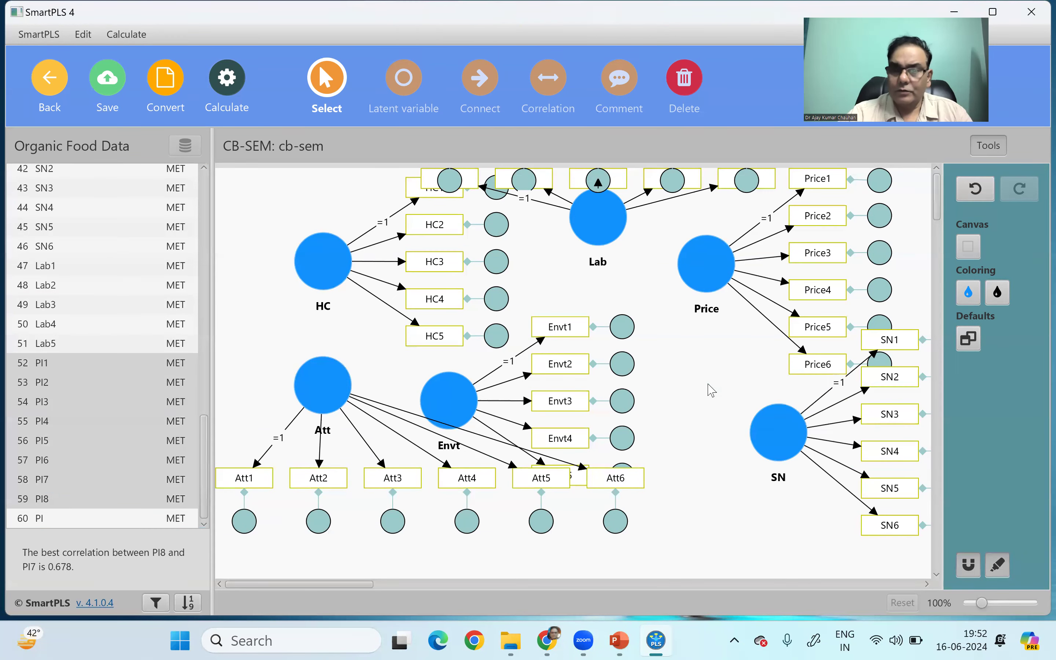
pyautogui.click(974, 556)
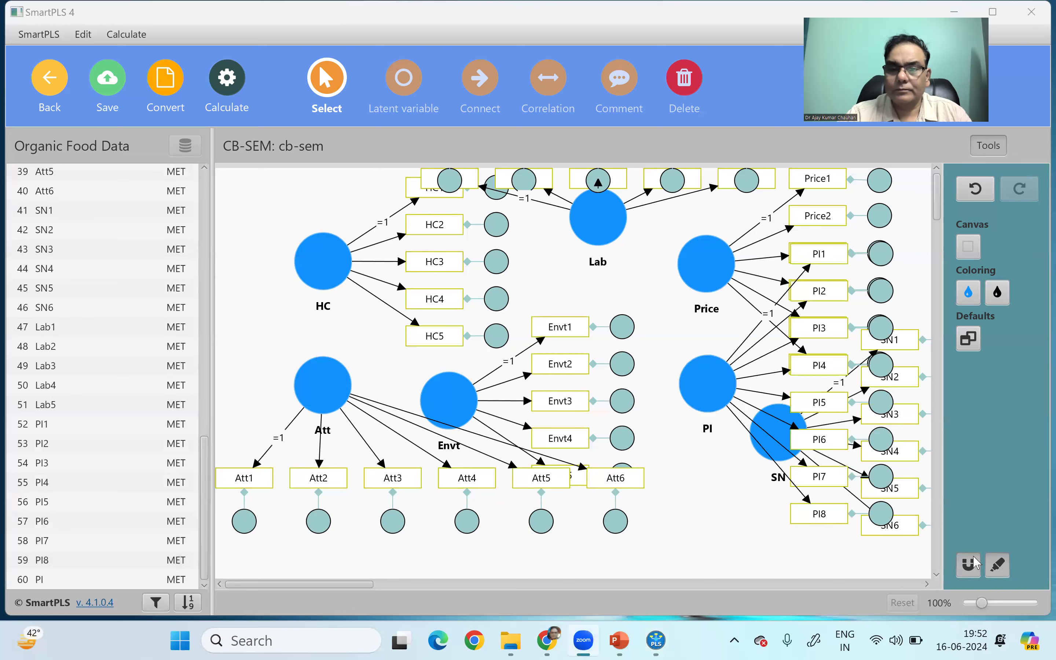
# Align the indicators of HC to its left side and shift the construct rightward to make room for the error terms.
pyautogui.moveTo(982, 603); pyautogui.dragTo(997, 604)
pyautogui.click(437, 362)
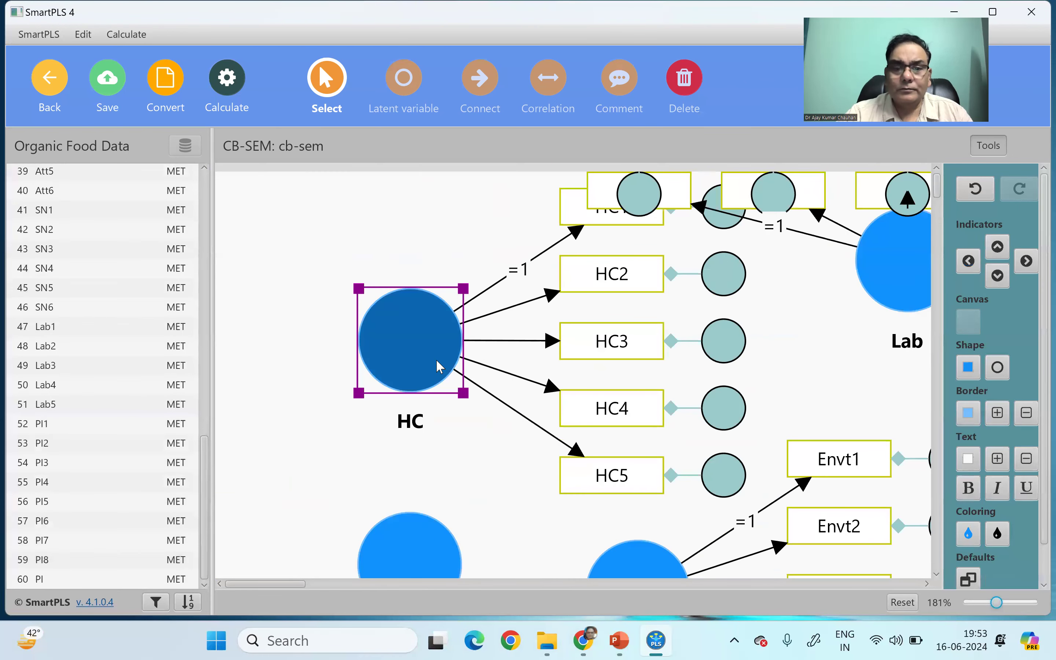
pyautogui.rightClick(439, 366)
pyautogui.click(555, 531)
pyautogui.moveTo(504, 353); pyautogui.dragTo(547, 353)
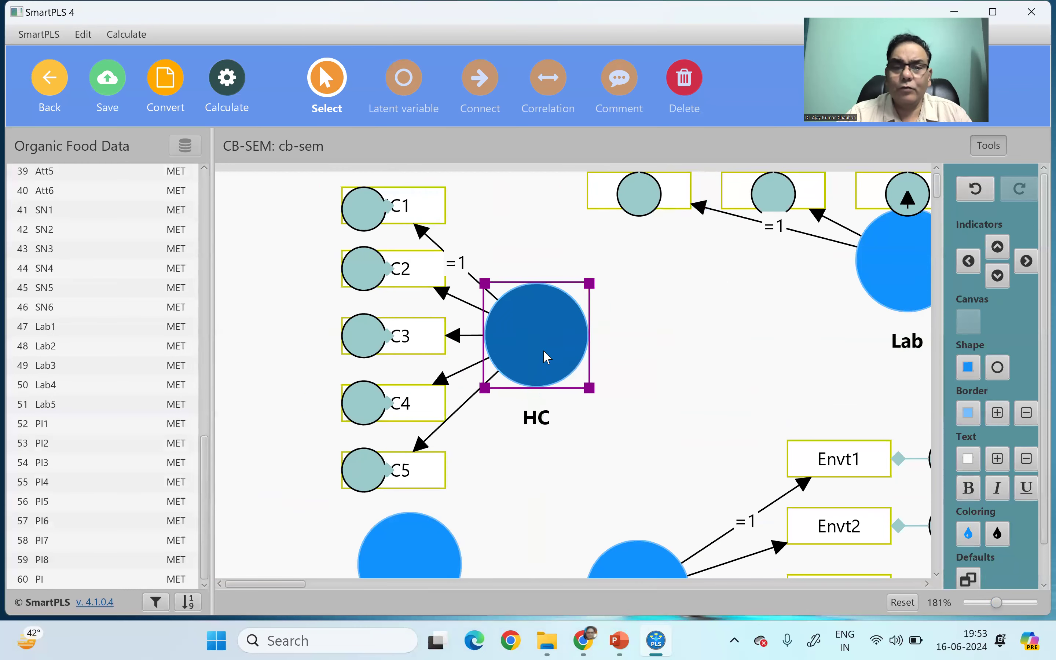
pyautogui.rightClick(547, 353)
pyautogui.click(649, 536)
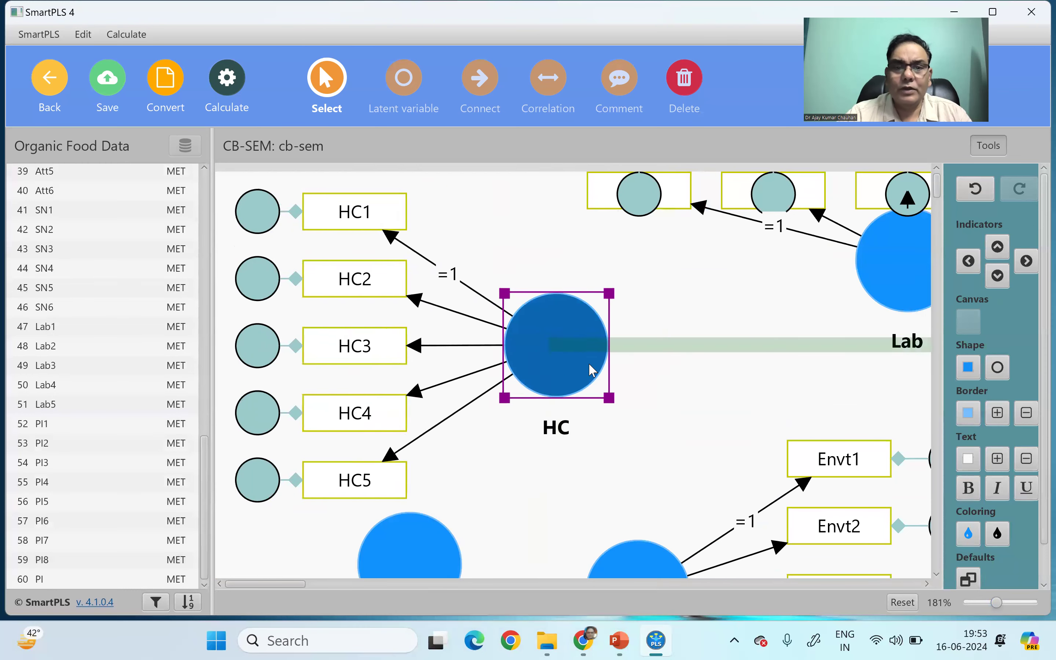
# Stack the indicators HC1 to HC5 closely together and move HC up to sit level with their middle.
pyautogui.click(454, 391)
pyautogui.moveTo(447, 327); pyautogui.dragTo(447, 350)
pyautogui.moveTo(439, 253); pyautogui.dragTo(439, 300)
pyautogui.moveTo(429, 450); pyautogui.dragTo(429, 426)
pyautogui.moveTo(456, 515); pyautogui.dragTo(456, 470)
pyautogui.moveTo(641, 404); pyautogui.dragTo(557, 330)
pyautogui.click(709, 380)
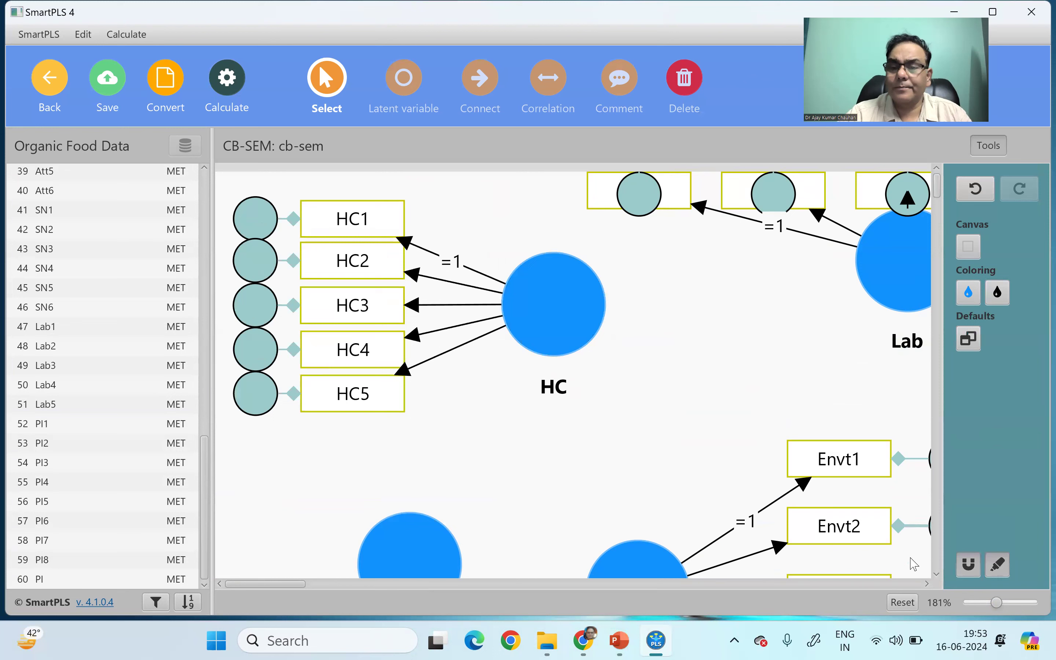
# Move the latent variable Envt rightward, away from Att, and align its indicators to its left side.
pyautogui.moveTo(940, 184); pyautogui.dragTo(937, 197)
pyautogui.moveTo(659, 408); pyautogui.dragTo(903, 393)
pyautogui.rightClick(684, 306)
pyautogui.click(760, 522)
# Stack the indicators Envt1 to Envt5 closely together and recentre Envt beside them.
pyautogui.moveTo(685, 339); pyautogui.dragTo(688, 368)
pyautogui.moveTo(675, 266); pyautogui.dragTo(682, 345)
pyautogui.moveTo(685, 447); pyautogui.dragTo(686, 422)
pyautogui.moveTo(690, 524); pyautogui.dragTo(689, 484)
pyautogui.moveTo(876, 385); pyautogui.dragTo(871, 330)
# Move the latent variable Att into the free space below Envt's indicators and align its indicators to its left side.
pyautogui.moveTo(939, 201)
pyautogui.mouseDown()
pyautogui.moveTo(946, 219)
pyautogui.moveTo(949, 206)
pyautogui.mouseUp()
pyautogui.moveTo(415, 199); pyautogui.dragTo(673, 408)
pyautogui.rightClick(631, 358)
pyautogui.click(739, 537)
# Stack the indicators Att1 to Att6 closely together beside Att.
pyautogui.moveTo(488, 359); pyautogui.dragTo(489, 384)
pyautogui.moveTo(478, 278); pyautogui.dragTo(479, 333)
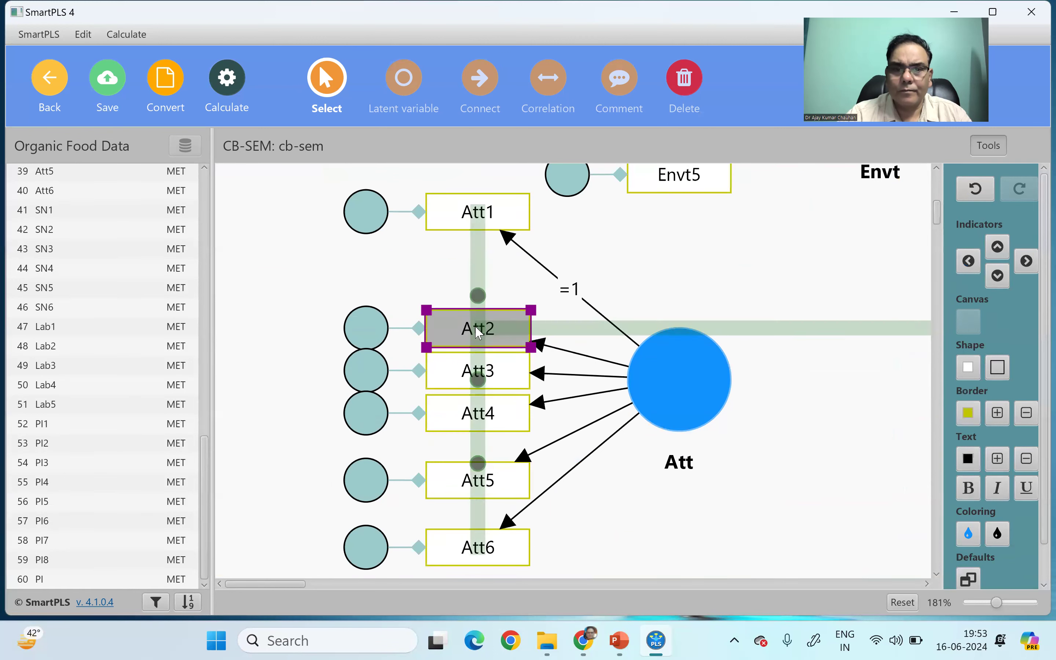
pyautogui.moveTo(477, 214); pyautogui.dragTo(477, 288)
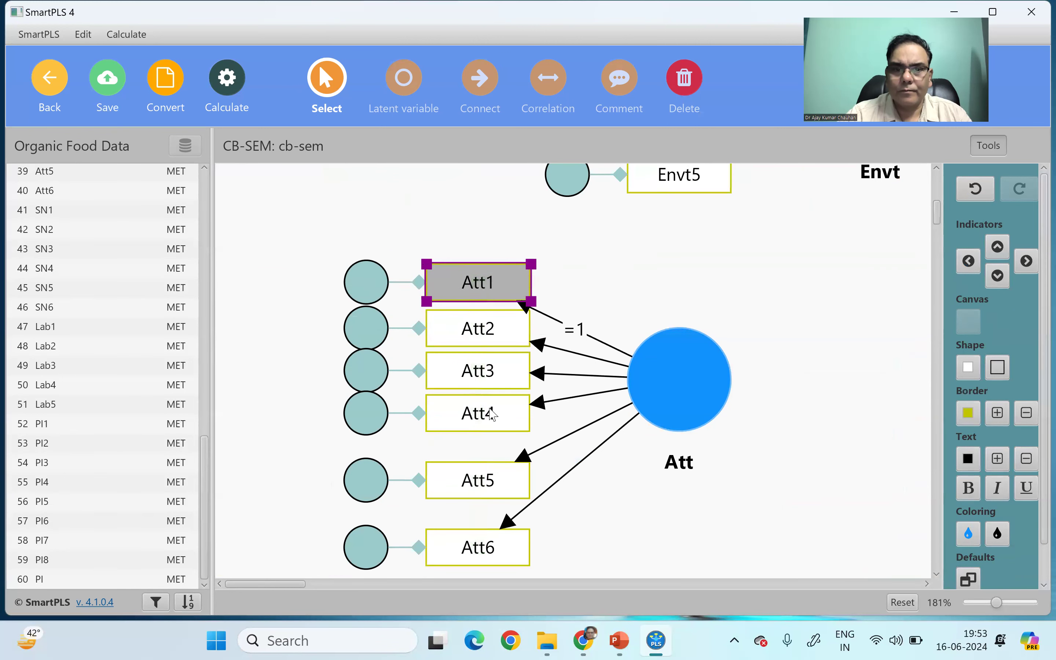
pyautogui.moveTo(479, 480); pyautogui.dragTo(477, 454)
pyautogui.moveTo(468, 552); pyautogui.dragTo(469, 503)
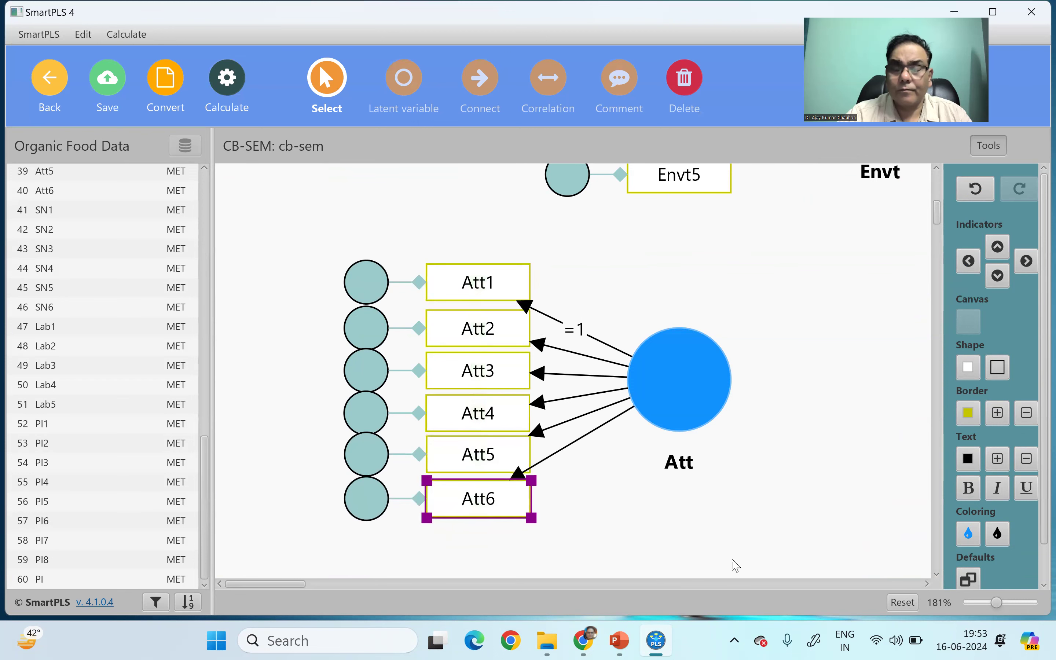
# Move the latent variable PI rightward, out from under Price.
pyautogui.scroll(1, 939, 197)
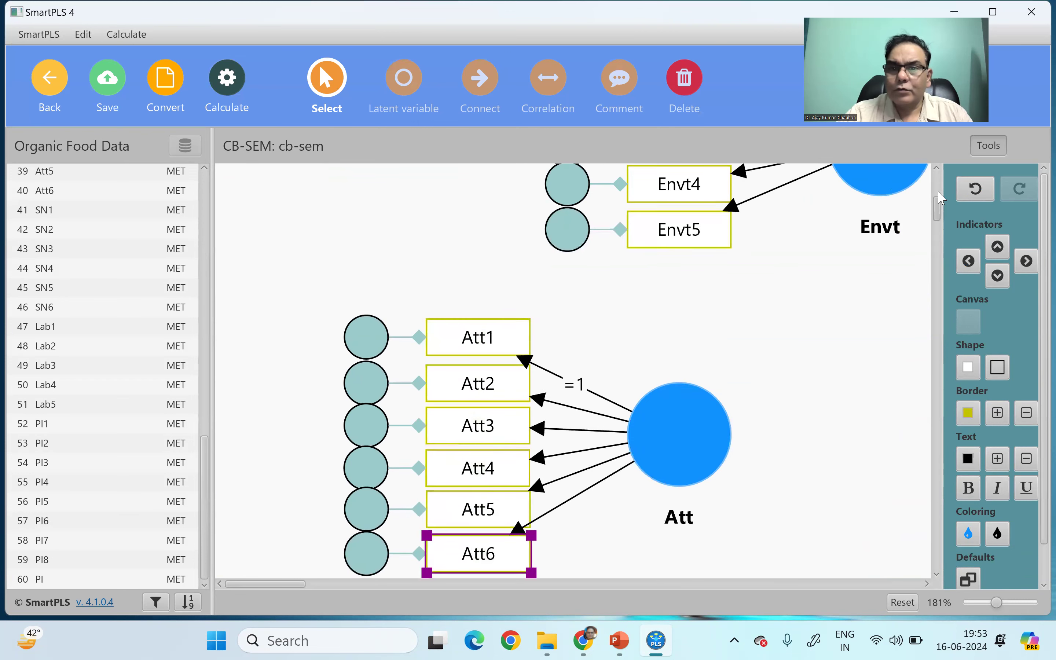
pyautogui.scroll(6, 940, 198)
pyautogui.moveTo(287, 587); pyautogui.dragTo(335, 588)
pyautogui.moveTo(695, 534); pyautogui.dragTo(884, 590)
# Align the indicators of Price to its left side and move the construct rightward, clear of Lab and Envt.
pyautogui.click(698, 368)
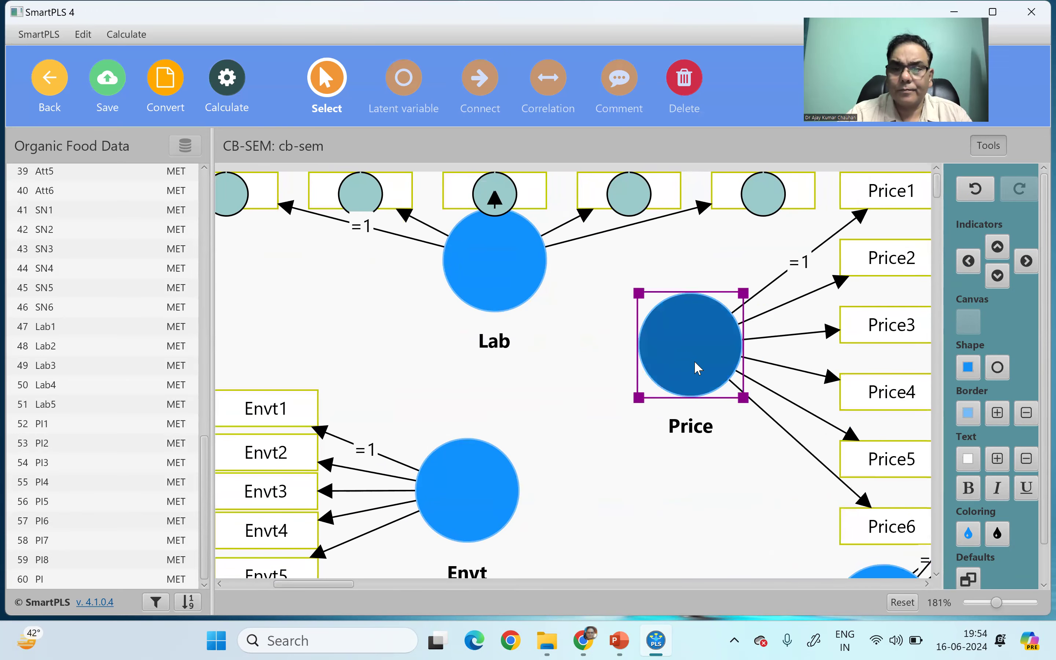
pyautogui.rightClick(699, 368)
pyautogui.click(788, 529)
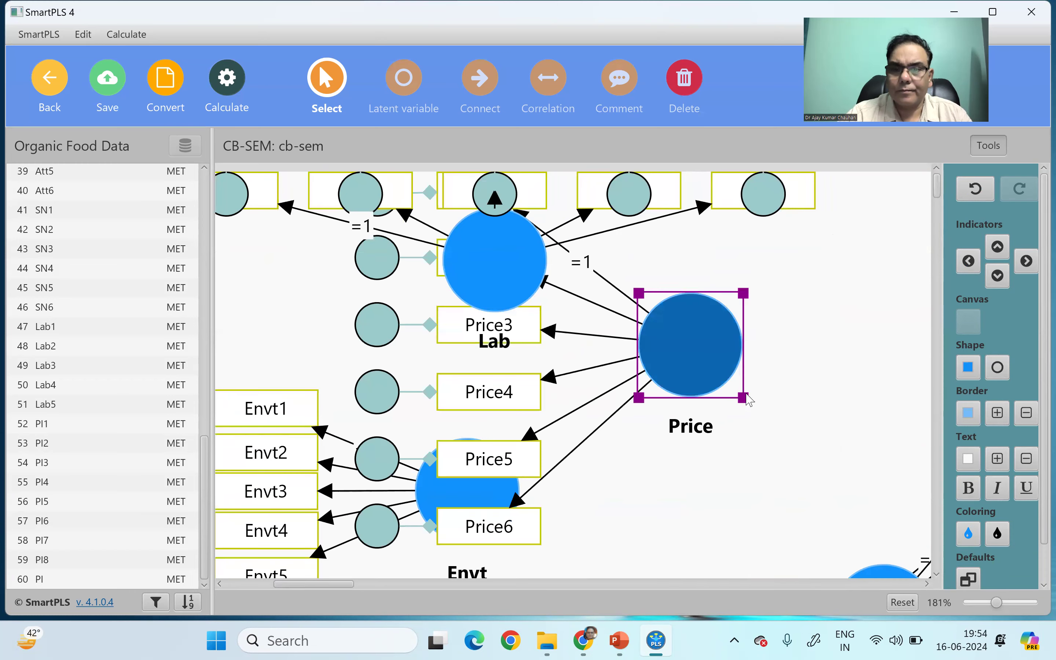
# Stack the indicators Price1 to Price6 closely together beside Price.
pyautogui.moveTo(681, 459); pyautogui.dragTo(680, 433)
pyautogui.moveTo(681, 536); pyautogui.dragTo(681, 486)
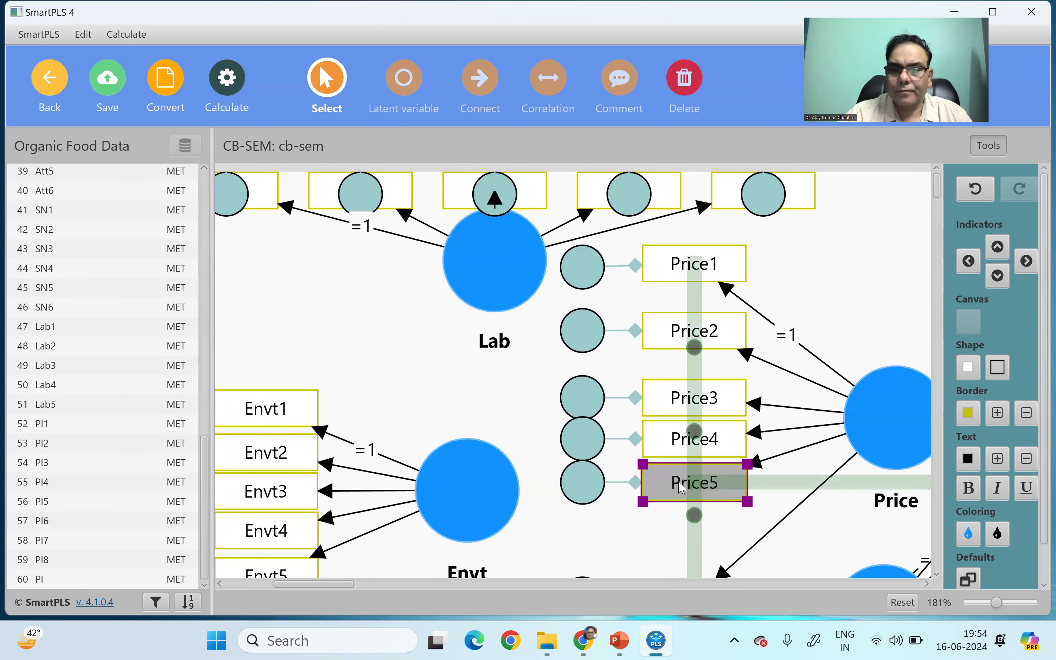
pyautogui.moveTo(677, 332)
pyautogui.mouseDown()
pyautogui.moveTo(684, 350)
pyautogui.moveTo(684, 336)
pyautogui.mouseUp()
pyautogui.moveTo(689, 263); pyautogui.dragTo(690, 303)
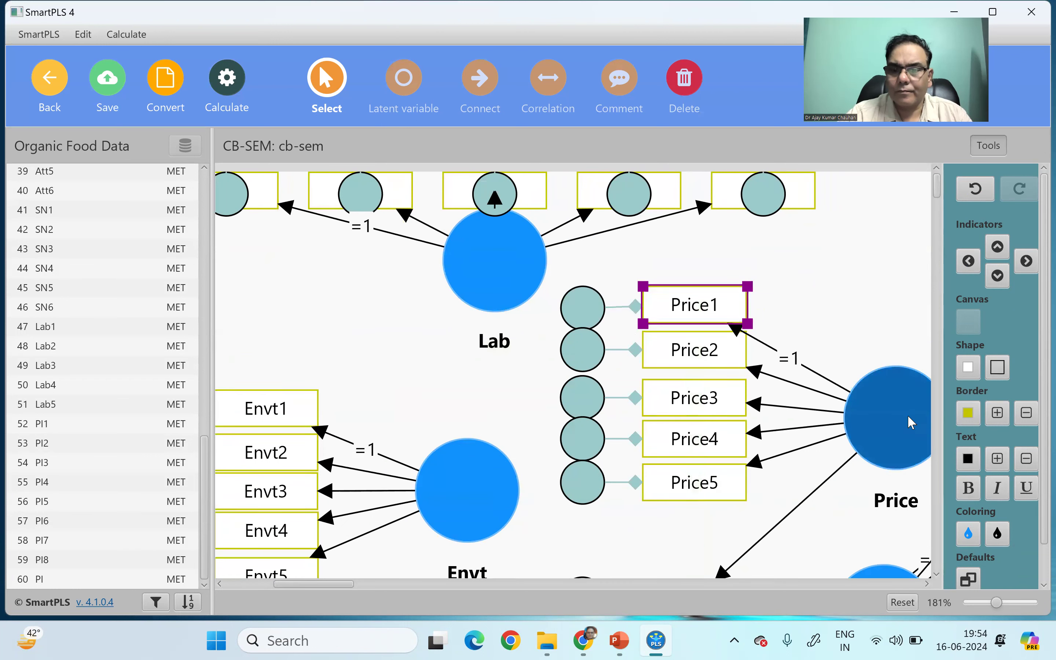
pyautogui.click(985, 605)
pyautogui.moveTo(428, 484); pyautogui.dragTo(435, 430)
# Move PI farther right, clear of SN's indicators, and align the indicators of SN to its left side.
pyautogui.click(605, 473)
pyautogui.moveTo(635, 446); pyautogui.dragTo(844, 382)
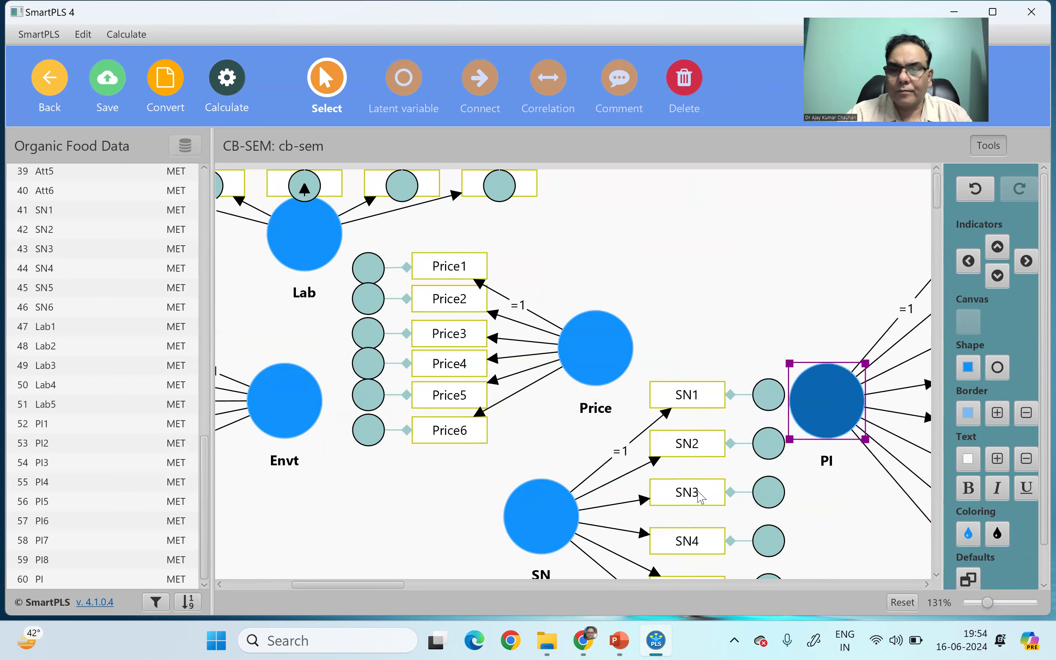
pyautogui.click(551, 532)
pyautogui.rightClick(552, 532)
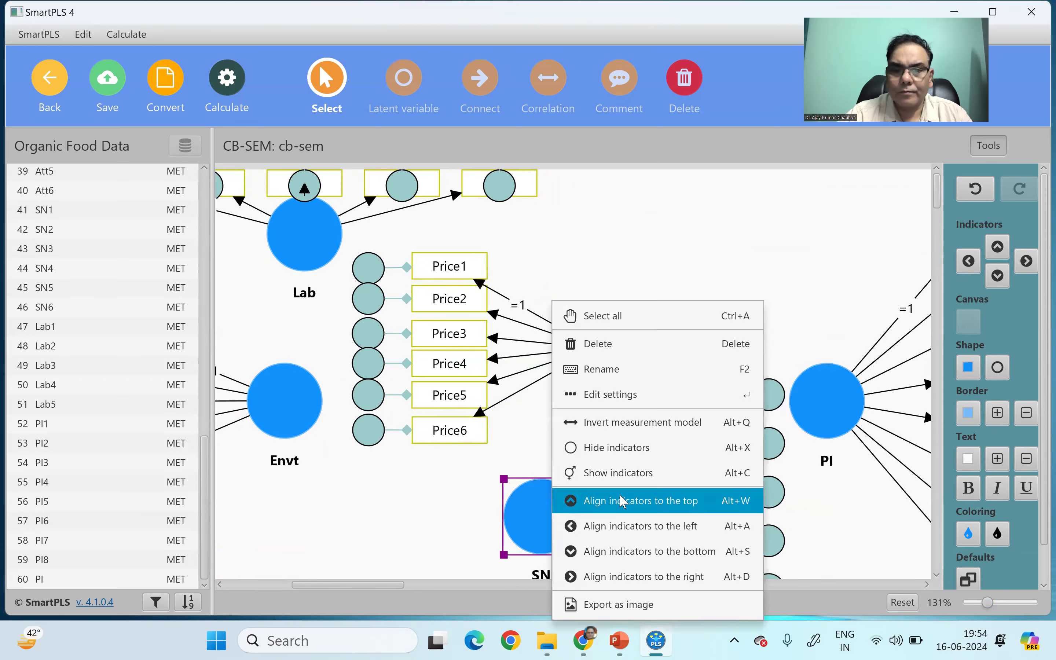
pyautogui.click(635, 527)
# Move SN into the free space below Price and PI and stack the indicators SN1 to SN6 closely together.
pyautogui.scroll(-4, 943, 215)
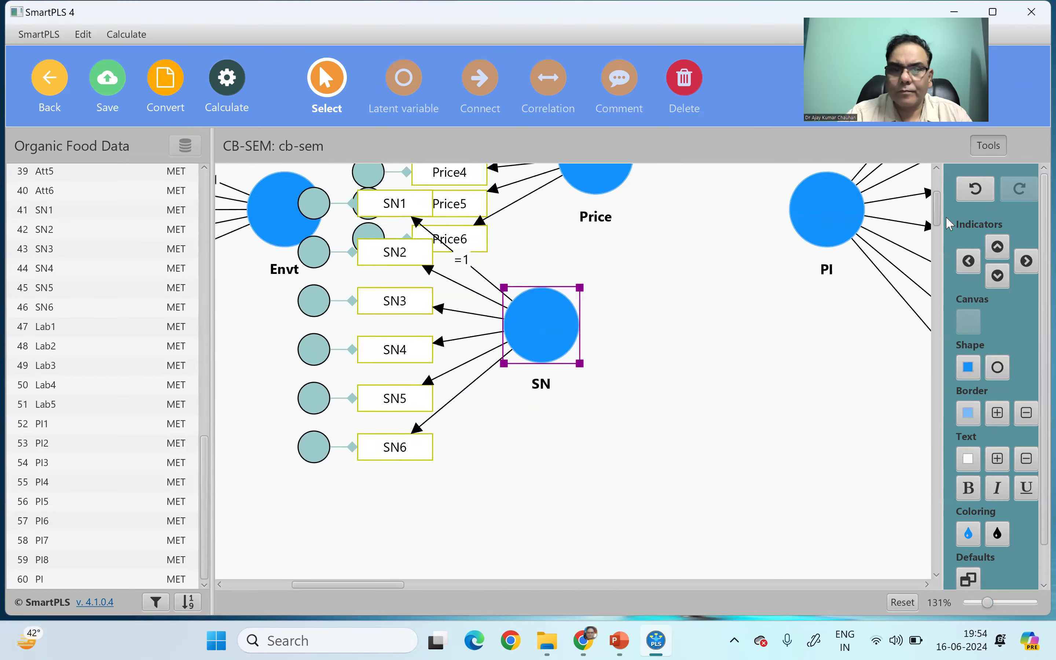
pyautogui.scroll(-2, 945, 216)
pyautogui.moveTo(567, 273); pyautogui.dragTo(750, 395)
pyautogui.moveTo(583, 429); pyautogui.dragTo(581, 410)
pyautogui.moveTo(575, 463); pyautogui.dragTo(574, 430)
pyautogui.moveTo(572, 517); pyautogui.dragTo(570, 470)
pyautogui.moveTo(562, 315); pyautogui.dragTo(563, 335)
pyautogui.moveTo(567, 267); pyautogui.dragTo(567, 305)
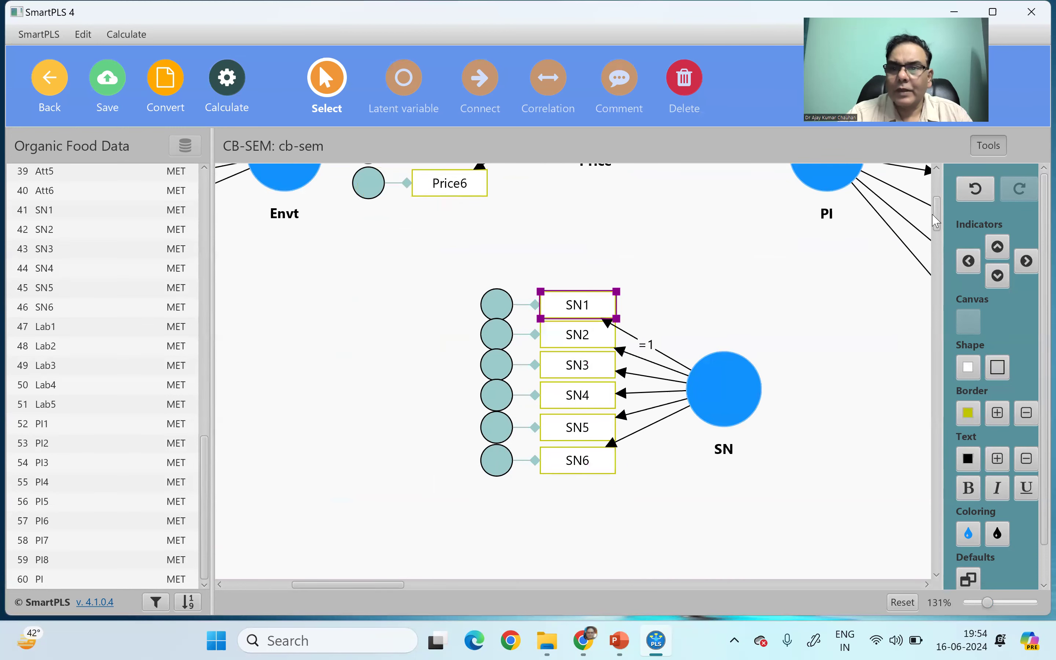
# Move the latent variable Lab from the top of the model down beside SN's indicators.
pyautogui.moveTo(934, 216); pyautogui.dragTo(944, 181)
pyautogui.moveTo(308, 264); pyautogui.dragTo(343, 584)
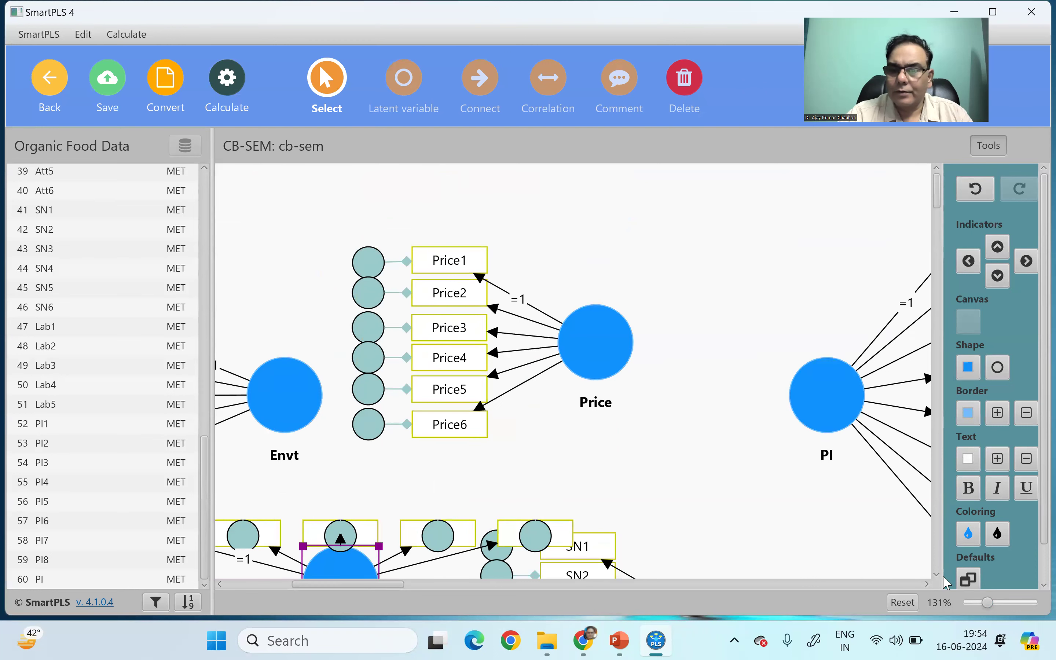
pyautogui.scroll(-10, 427, 390)
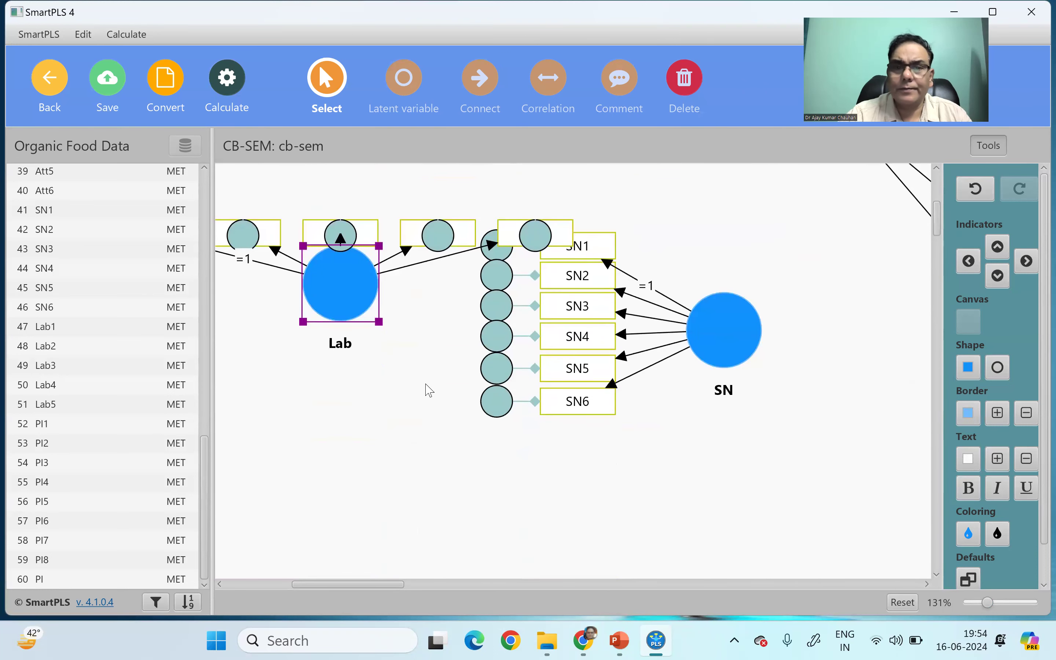
# Move Lab below SN's indicators and align the indicators of Lab to its left side.
pyautogui.moveTo(343, 280); pyautogui.dragTo(479, 469)
pyautogui.rightClick(462, 525)
pyautogui.click(563, 534)
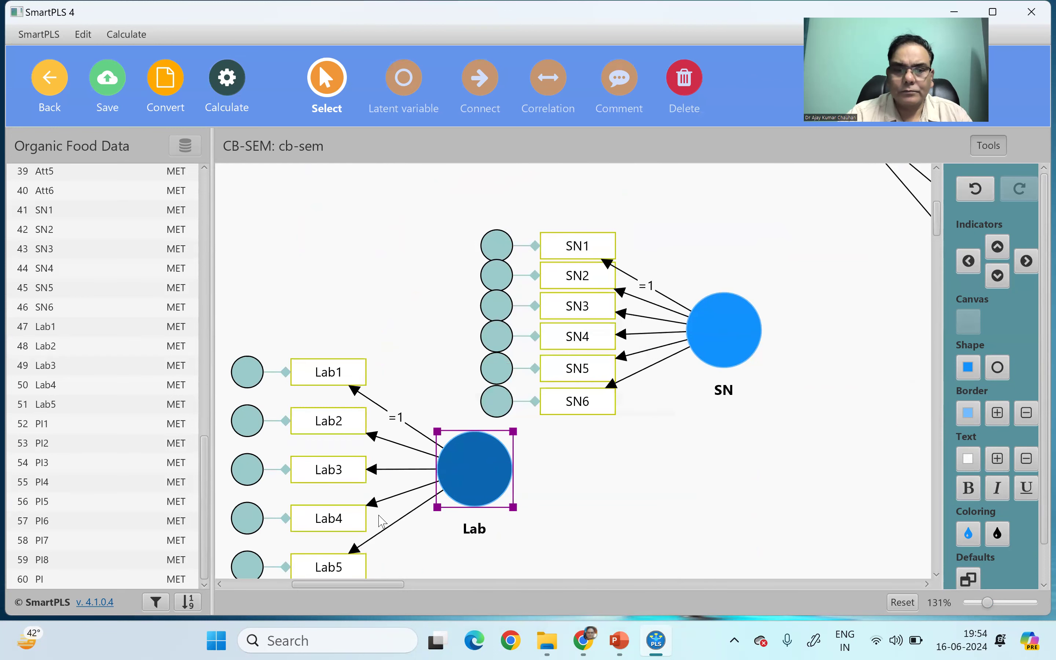
# Stack the indicators Lab1 to Lab5 closely together beside Lab.
pyautogui.moveTo(341, 519); pyautogui.dragTo(340, 502)
pyautogui.moveTo(333, 570); pyautogui.dragTo(338, 538)
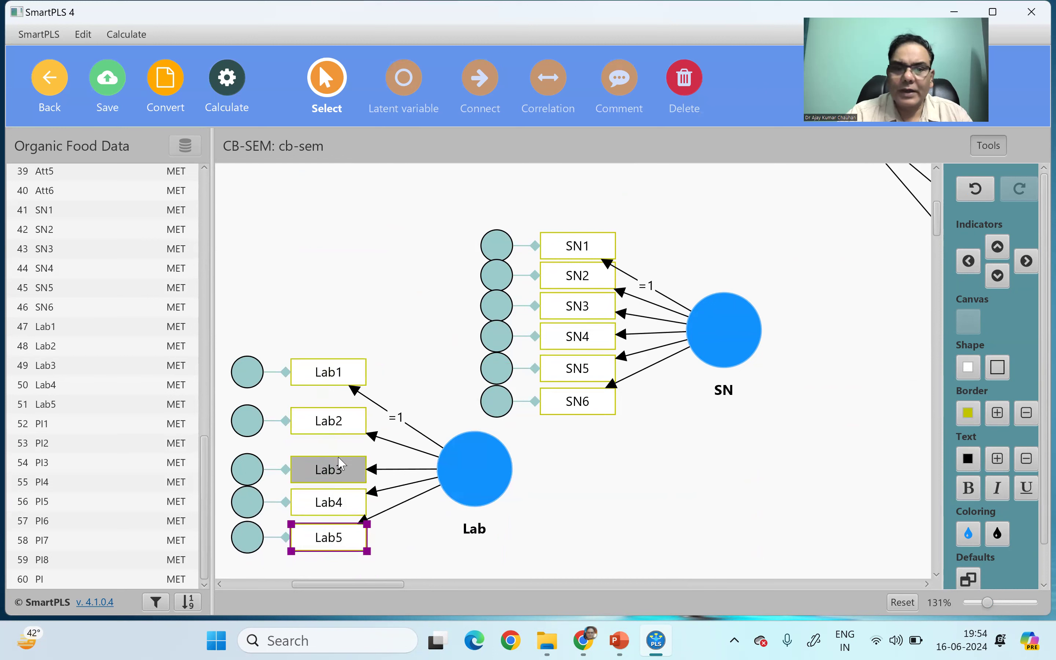
pyautogui.moveTo(330, 423); pyautogui.dragTo(331, 441)
pyautogui.click(330, 378)
pyautogui.moveTo(330, 401); pyautogui.dragTo(331, 424)
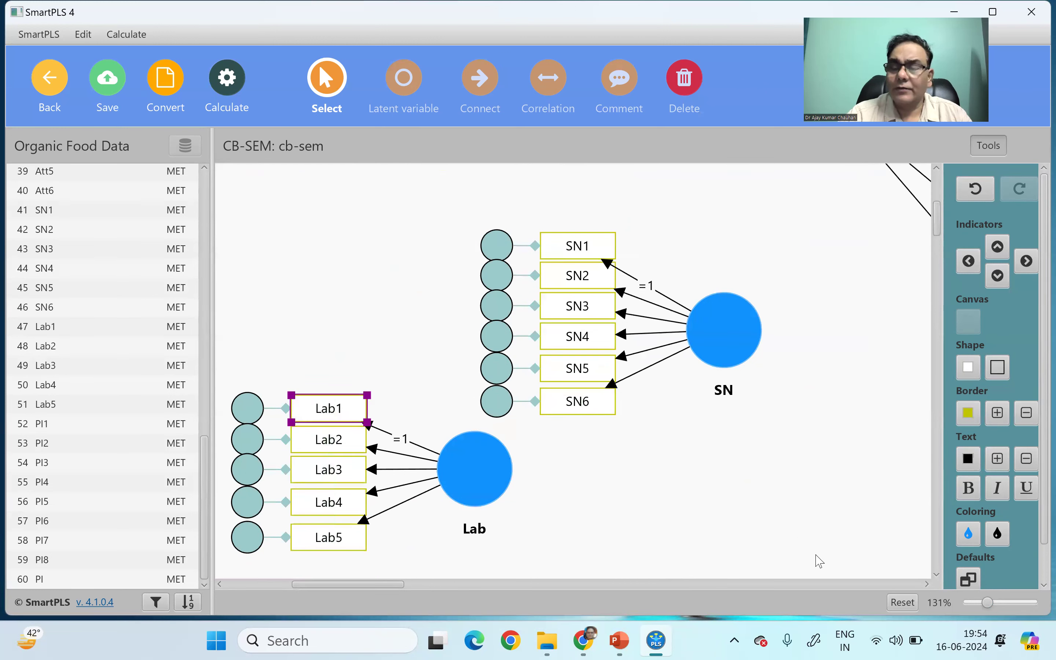
# Move PI with its indicators farther right and slightly down, away from Price and SN.
pyautogui.moveTo(988, 605); pyautogui.dragTo(981, 611)
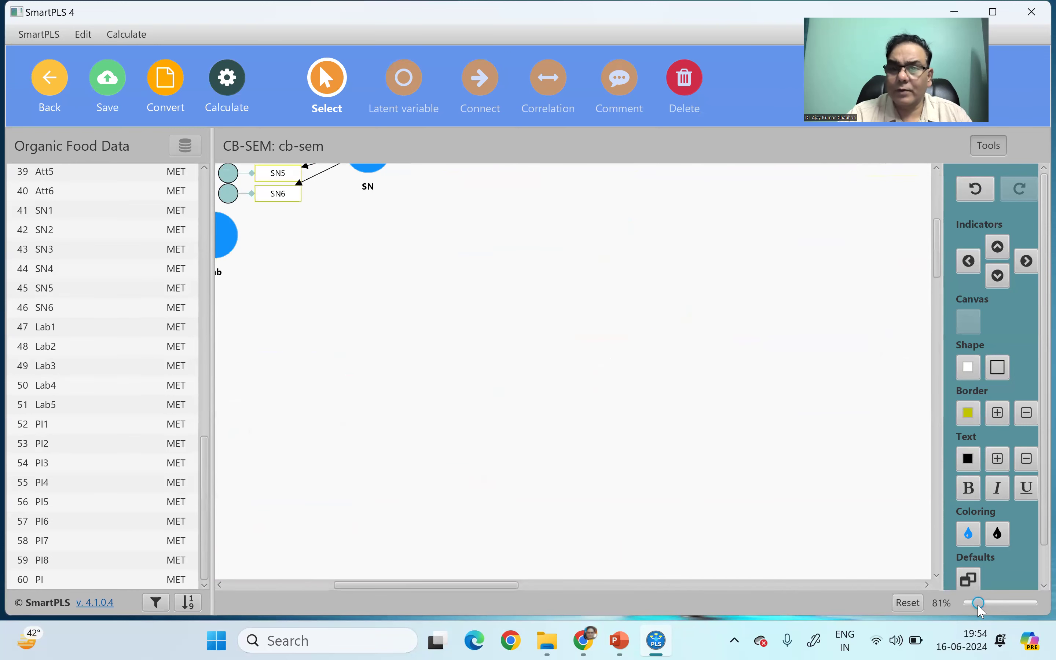
pyautogui.scroll(5, 934, 288)
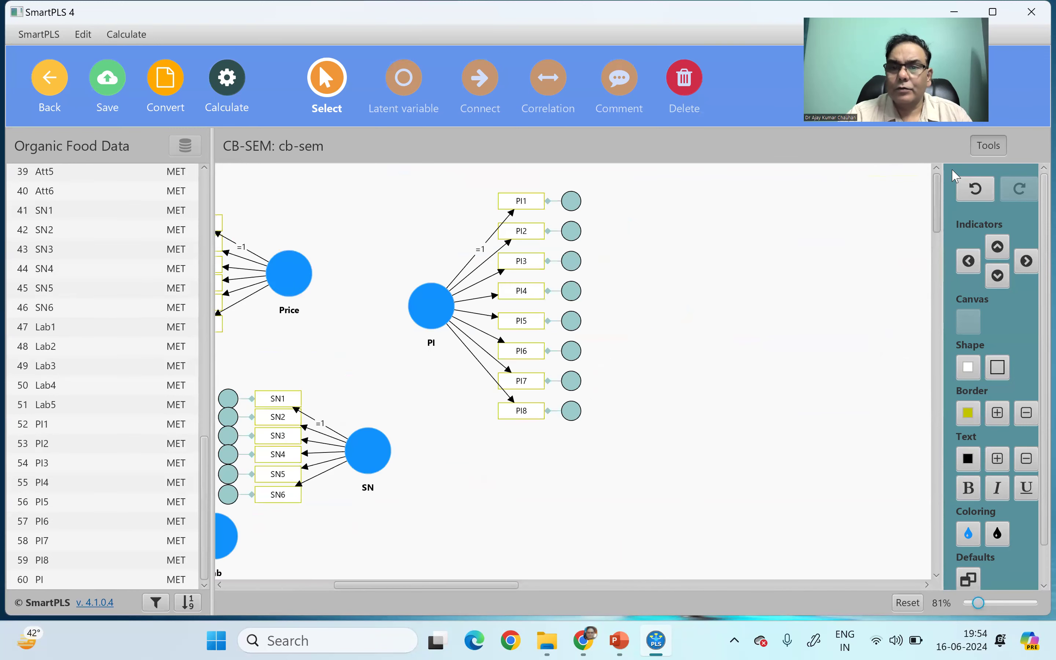
pyautogui.click(433, 314)
pyautogui.moveTo(434, 315); pyautogui.dragTo(601, 364)
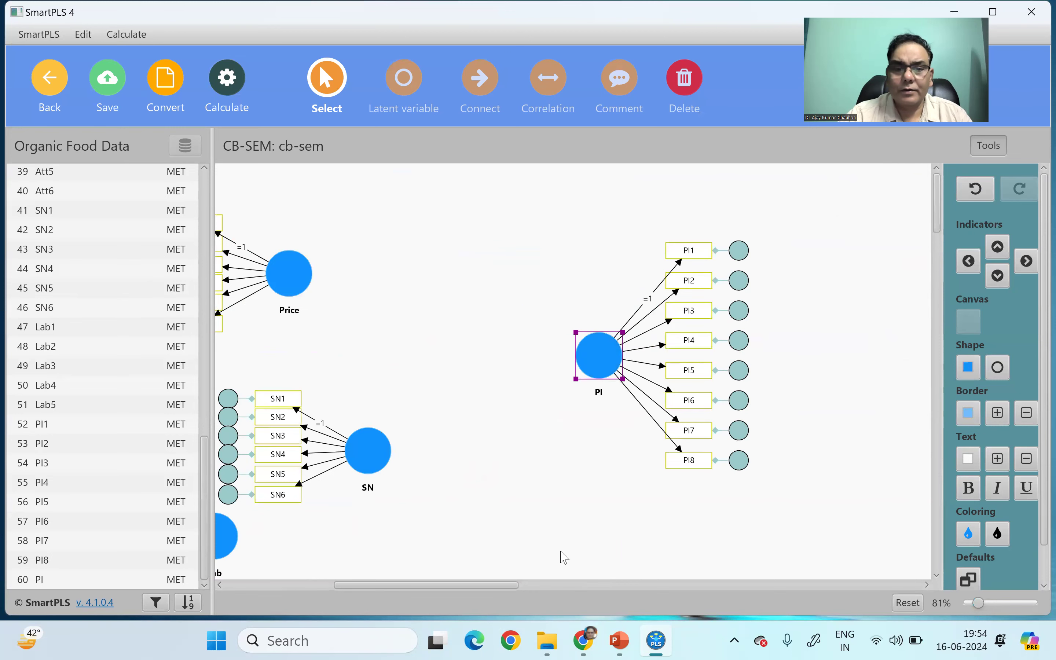
# Move Lab and SN into the lower part of the model, with Lab diagonally below SN, and nudge Att slightly.
pyautogui.click(970, 603)
pyautogui.moveTo(542, 588); pyautogui.dragTo(286, 593)
pyautogui.moveTo(542, 456); pyautogui.dragTo(705, 525)
pyautogui.click(668, 393)
pyautogui.moveTo(668, 393); pyautogui.dragTo(587, 454)
pyautogui.click(375, 392)
pyautogui.moveTo(373, 399)
pyautogui.mouseDown()
pyautogui.moveTo(356, 390)
pyautogui.moveTo(374, 408)
pyautogui.moveTo(377, 400)
pyautogui.mouseUp()
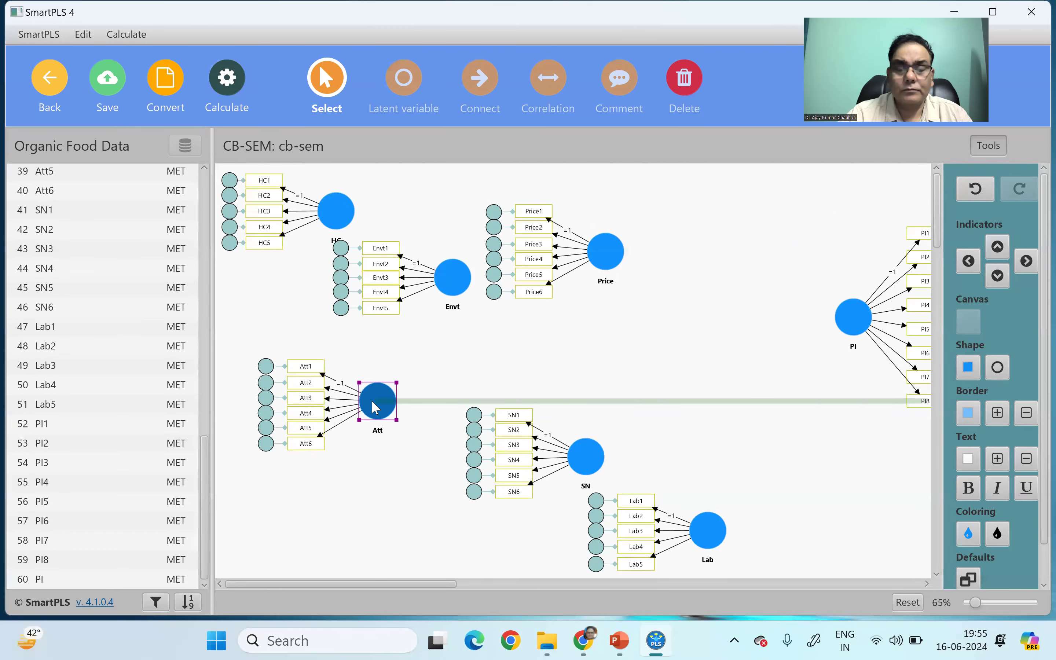
# Arrange the upper constructs by moving Price up, Envt down to just above Att, and HC right above Envt.
pyautogui.moveTo(622, 256); pyautogui.dragTo(654, 211)
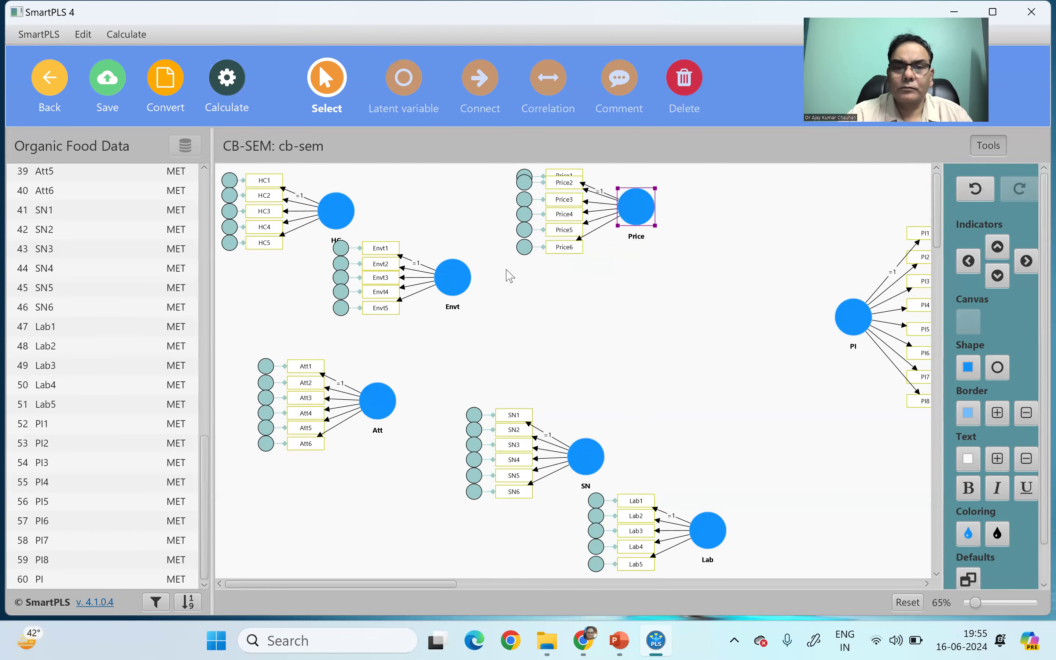
pyautogui.click(450, 279)
pyautogui.moveTo(442, 290); pyautogui.dragTo(346, 323)
pyautogui.click(431, 330)
pyautogui.moveTo(354, 218); pyautogui.dragTo(457, 240)
# Move SN down-left below Att, Lab left and down beside it, and PI left to the middle height of the model.
pyautogui.moveTo(582, 453); pyautogui.dragTo(477, 493)
pyautogui.moveTo(703, 534); pyautogui.dragTo(625, 567)
pyautogui.click(841, 337)
pyautogui.moveTo(841, 337); pyautogui.dragTo(730, 374)
pyautogui.click(640, 556)
pyautogui.moveTo(641, 557); pyautogui.dragTo(665, 540)
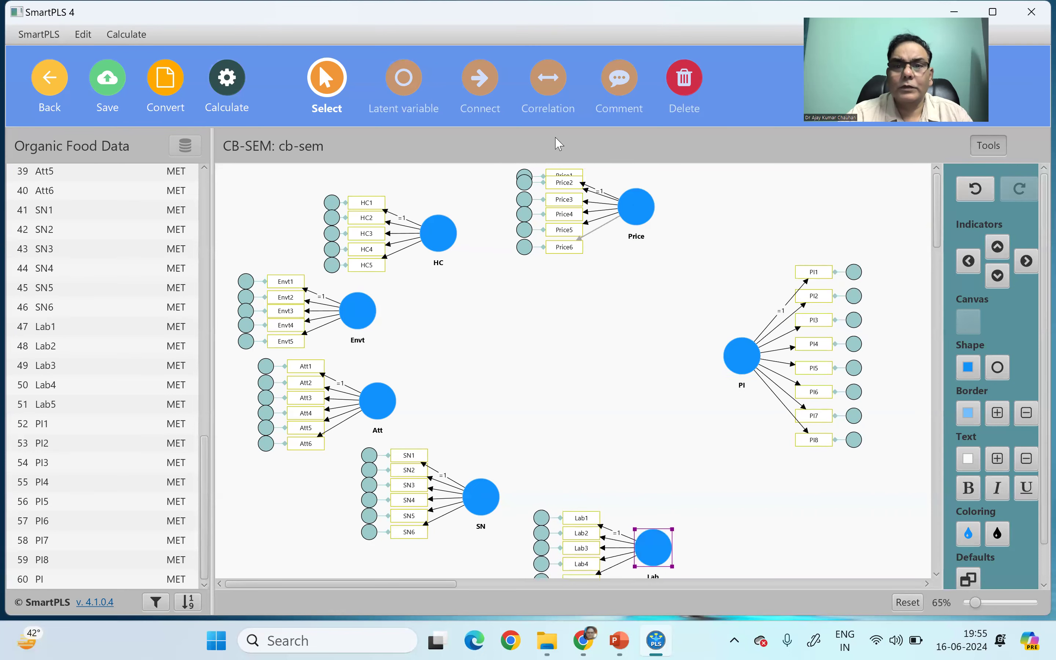
# Draw structural paths from Price, HC, Envt, Att, SN and Lab to PI.
pyautogui.click(480, 83)
pyautogui.moveTo(639, 207)
pyautogui.mouseDown()
pyautogui.moveTo(725, 359)
pyautogui.moveTo(707, 361)
pyautogui.mouseUp()
pyautogui.moveTo(441, 234); pyautogui.dragTo(569, 370)
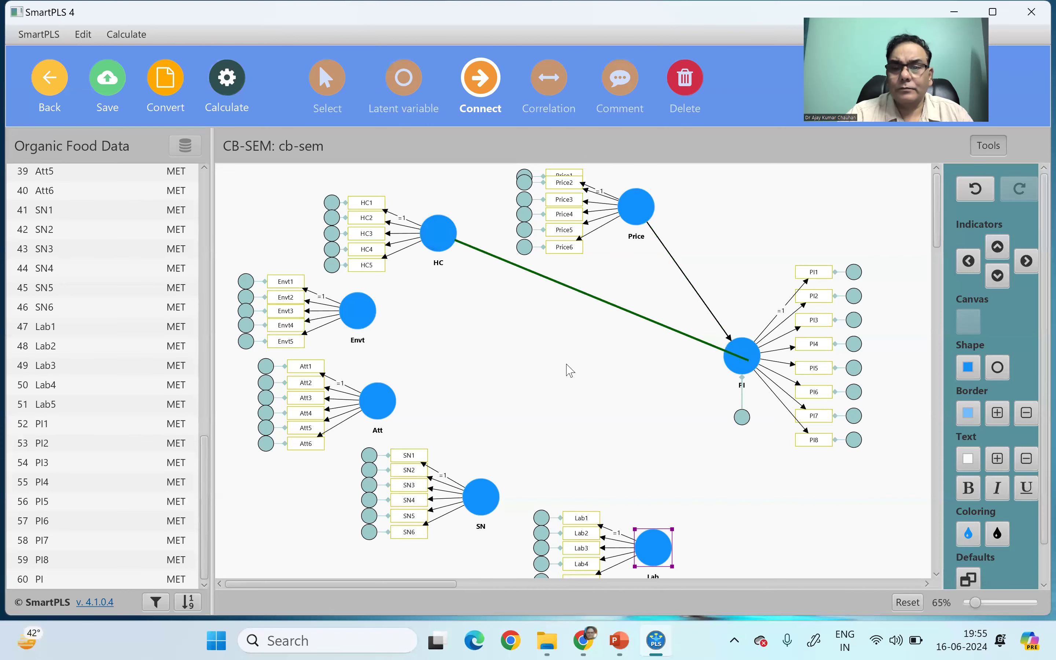
pyautogui.moveTo(369, 312); pyautogui.dragTo(737, 358)
pyautogui.moveTo(390, 396); pyautogui.dragTo(738, 357)
pyautogui.moveTo(481, 496); pyautogui.dragTo(742, 357)
pyautogui.moveTo(654, 547); pyautogui.dragTo(744, 361)
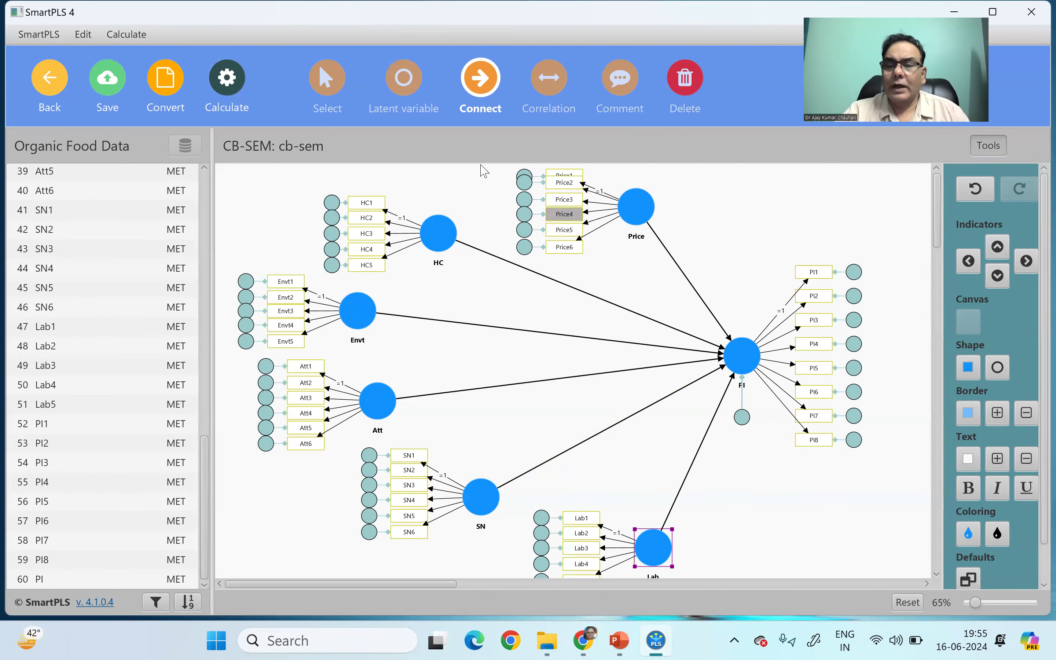
# Run CB-SEM bootstrapping with Complete (slower) results and display standardized path coefficients and p values for the structural model.
pyautogui.click(229, 85)
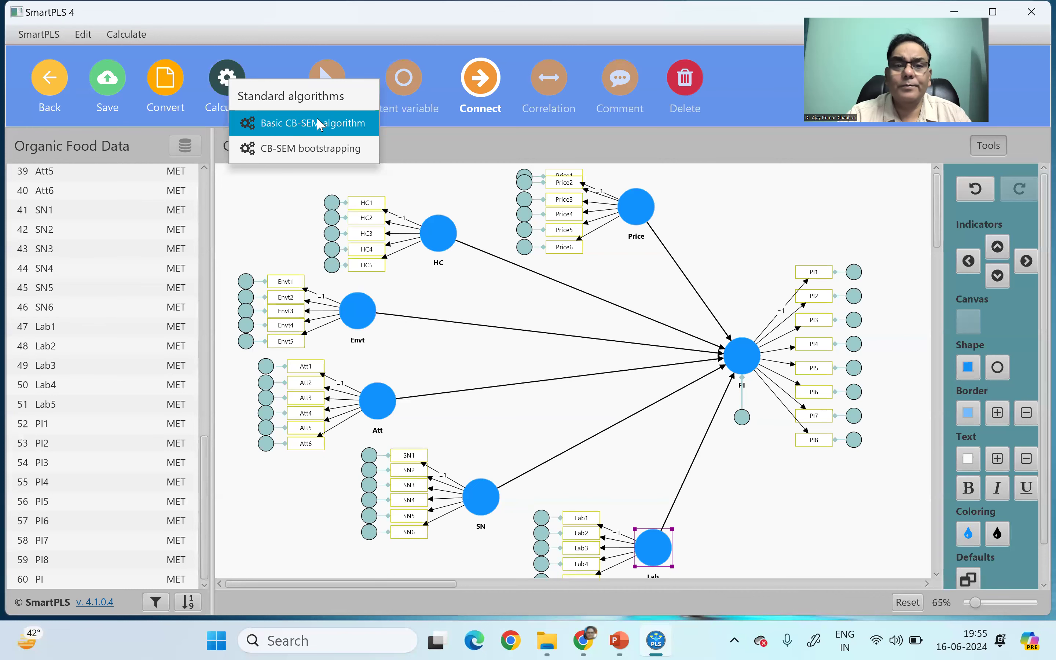
pyautogui.click(304, 151)
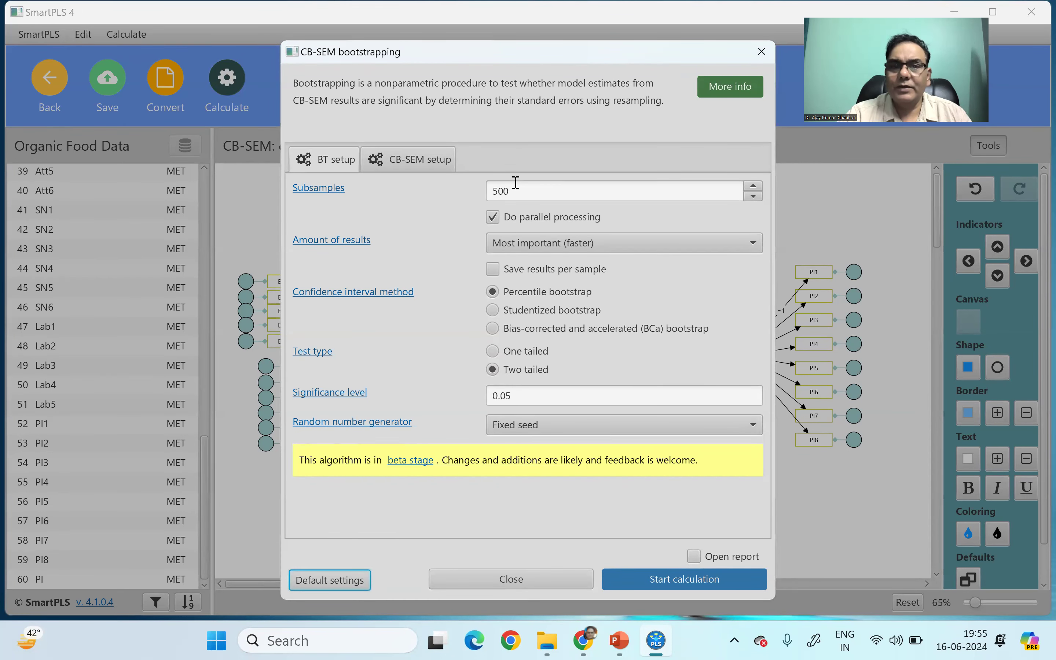
pyautogui.click(594, 246)
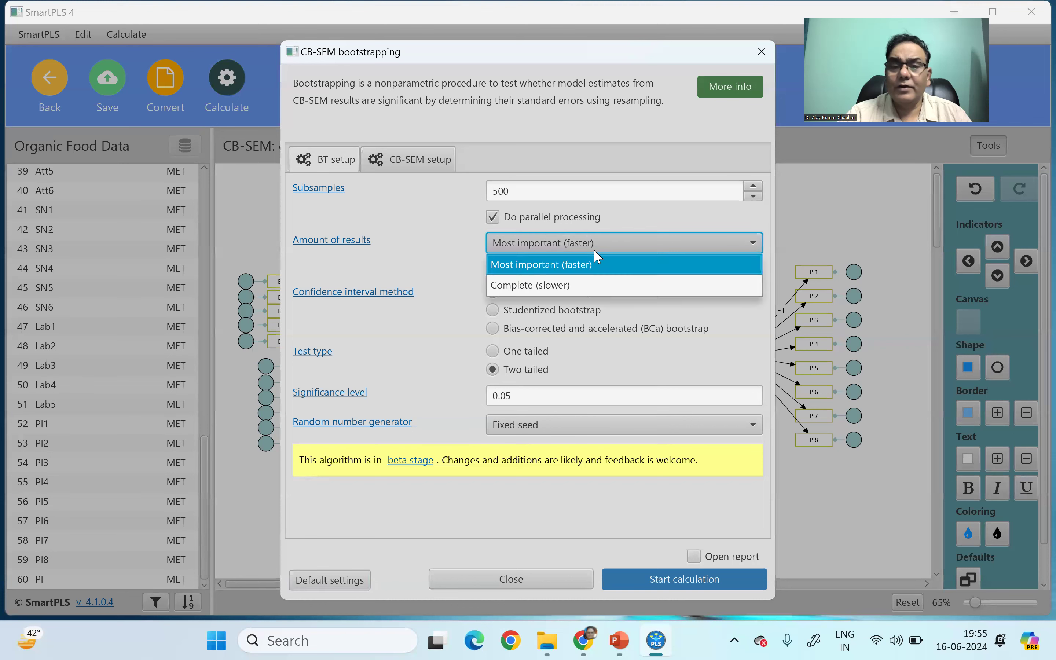
pyautogui.click(550, 287)
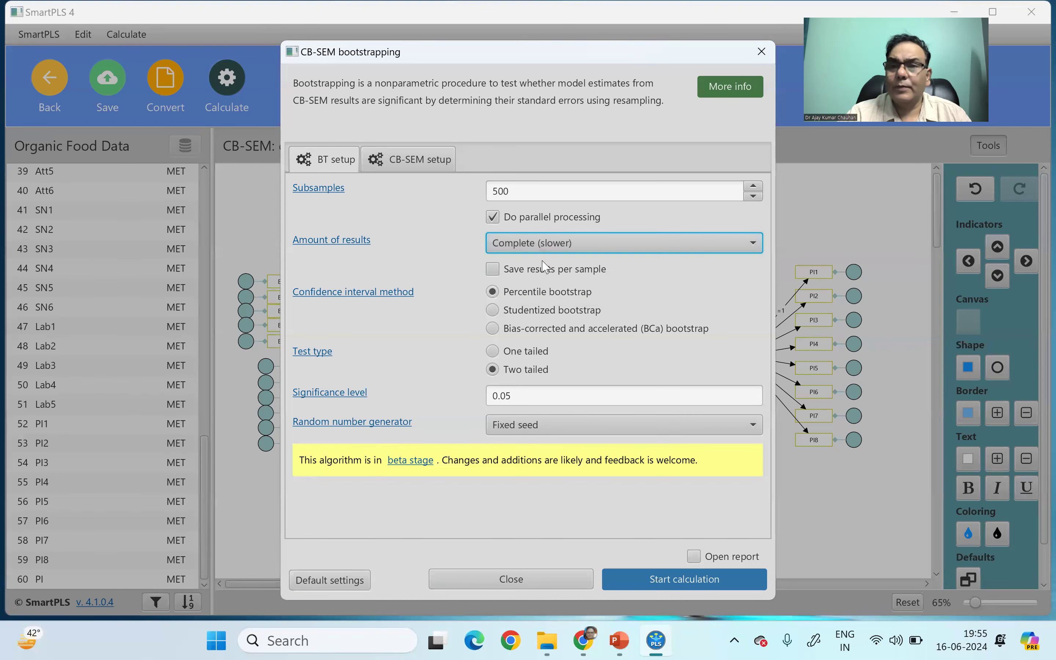
pyautogui.click(667, 572)
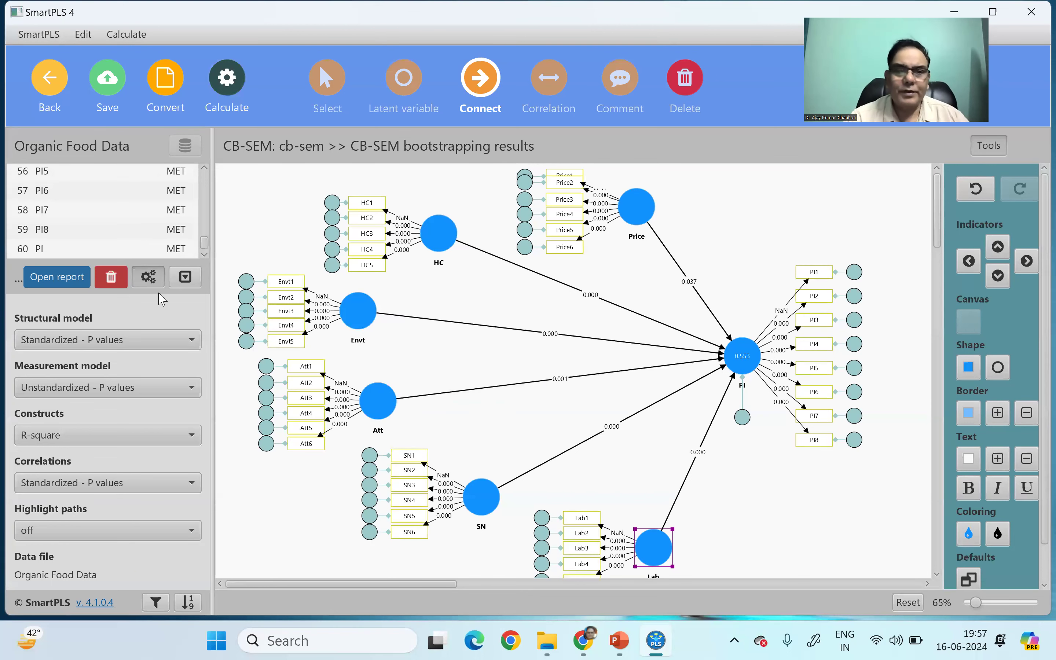
pyautogui.click(110, 343)
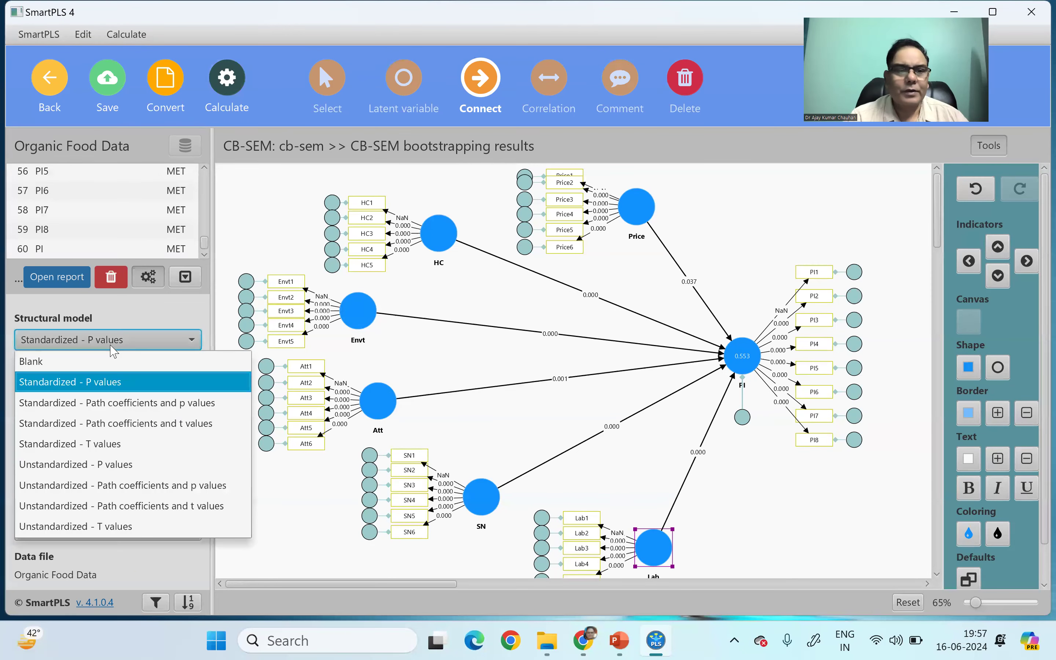
pyautogui.click(54, 403)
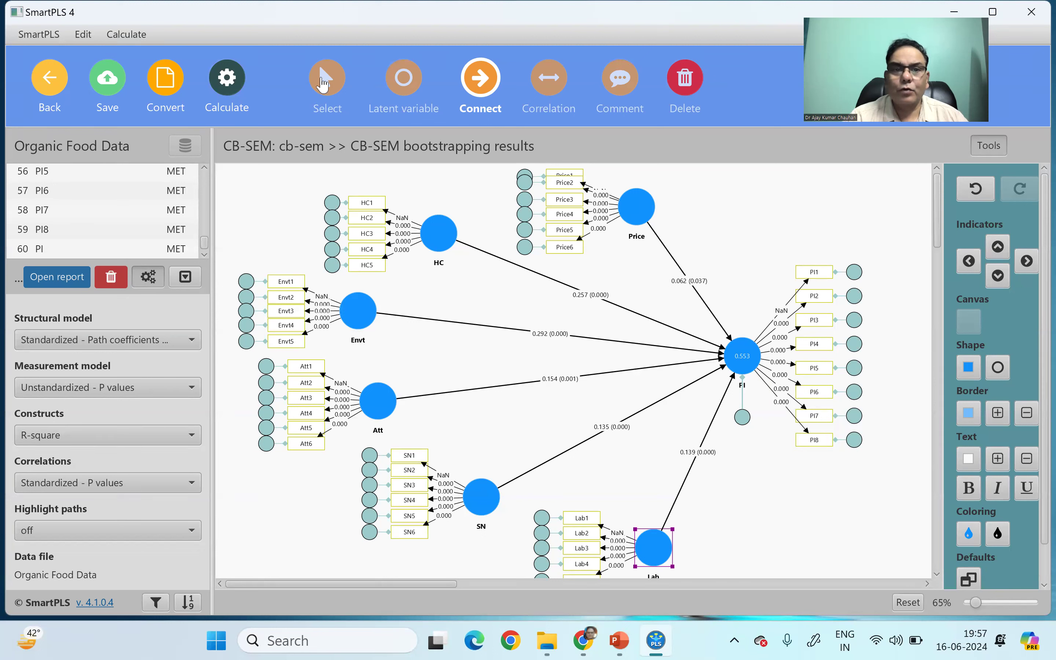
# Enlarge the text of the coefficient label on the Price to PI path.
pyautogui.click(323, 81)
pyautogui.click(681, 279)
pyautogui.click(997, 384)
pyautogui.click(996, 384)
pyautogui.click(996, 384)
pyautogui.click(996, 385)
pyautogui.click(996, 385)
pyautogui.click(997, 385)
pyautogui.click(997, 385)
pyautogui.click(996, 384)
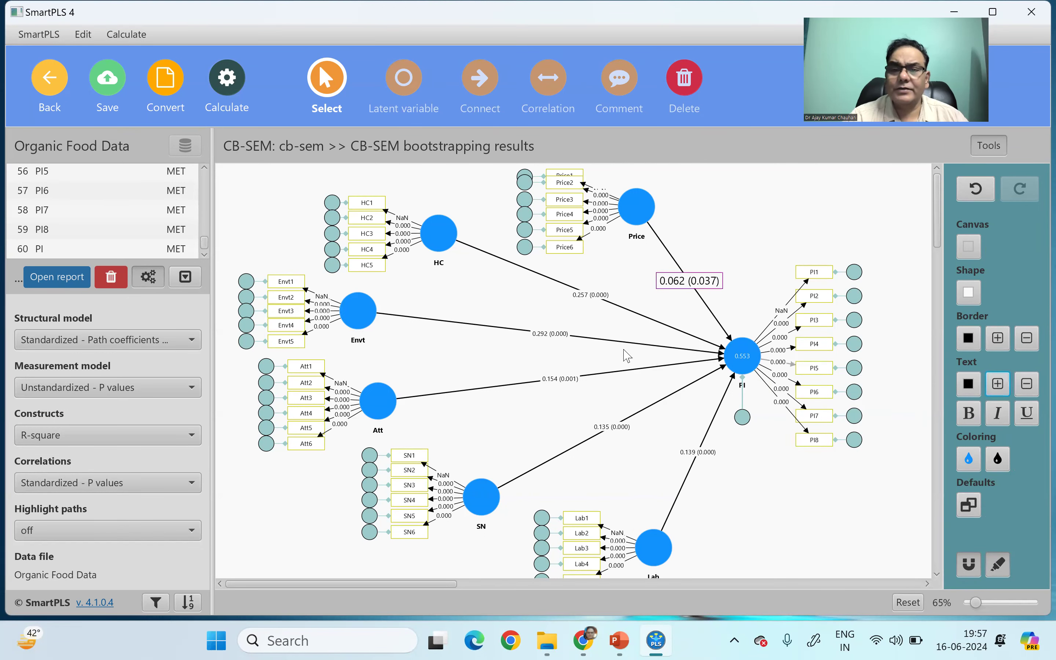
# Enlarge the text of the coefficient label on the HC to PI path to match the Price label.
pyautogui.click(591, 296)
pyautogui.click(998, 383)
pyautogui.click(998, 383)
pyautogui.click(998, 383)
pyautogui.click(998, 383)
pyautogui.click(998, 383)
pyautogui.click(998, 383)
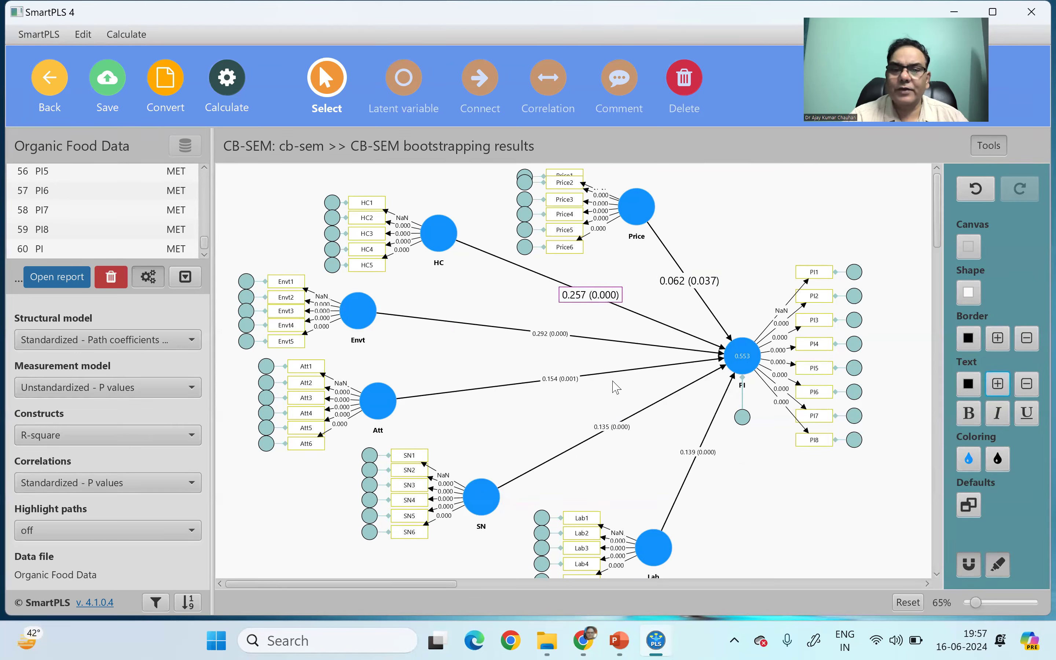
# Enlarge the text of the coefficient labels on the Envt to PI and Att to PI paths.
pyautogui.click(550, 334)
pyautogui.click(999, 385)
pyautogui.click(998, 384)
pyautogui.click(998, 385)
pyautogui.click(998, 384)
pyautogui.click(998, 384)
pyautogui.click(998, 385)
pyautogui.click(576, 380)
pyautogui.click(998, 384)
pyautogui.click(999, 384)
pyautogui.click(998, 385)
pyautogui.click(998, 384)
pyautogui.click(999, 384)
# Enlarge the coefficient label on the SN to PI path and make it bold.
pyautogui.click(612, 427)
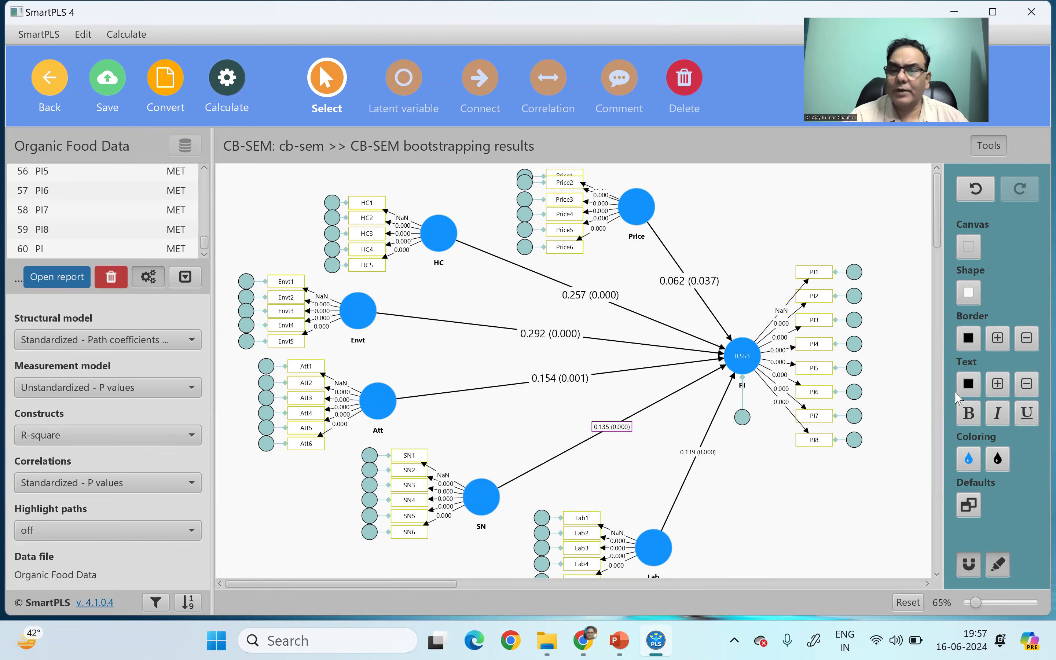
pyautogui.click(999, 384)
pyautogui.click(998, 384)
pyautogui.click(998, 384)
pyautogui.click(998, 384)
pyautogui.click(999, 385)
pyautogui.click(999, 384)
pyautogui.click(969, 413)
# Enlarge the coefficient label on the Lab to PI path and make it bold.
pyautogui.click(698, 452)
pyautogui.click(998, 385)
pyautogui.click(998, 384)
pyautogui.click(999, 385)
pyautogui.click(969, 413)
# Make the coefficient labels on the Att, Envt, HC and Price paths to PI bold.
pyautogui.click(569, 378)
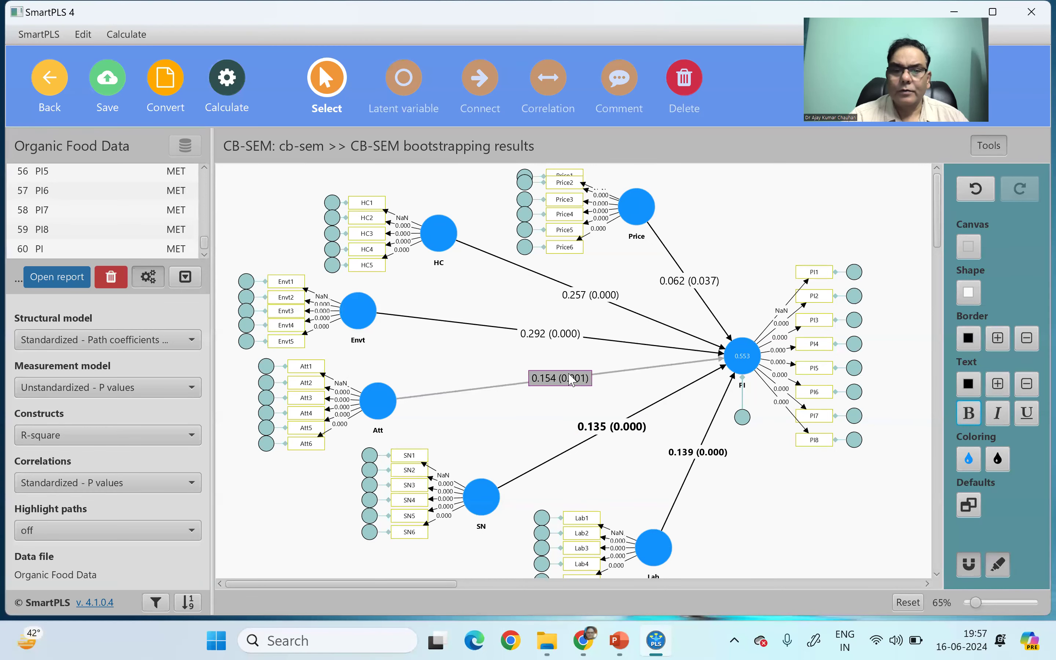
pyautogui.click(968, 413)
pyautogui.click(550, 332)
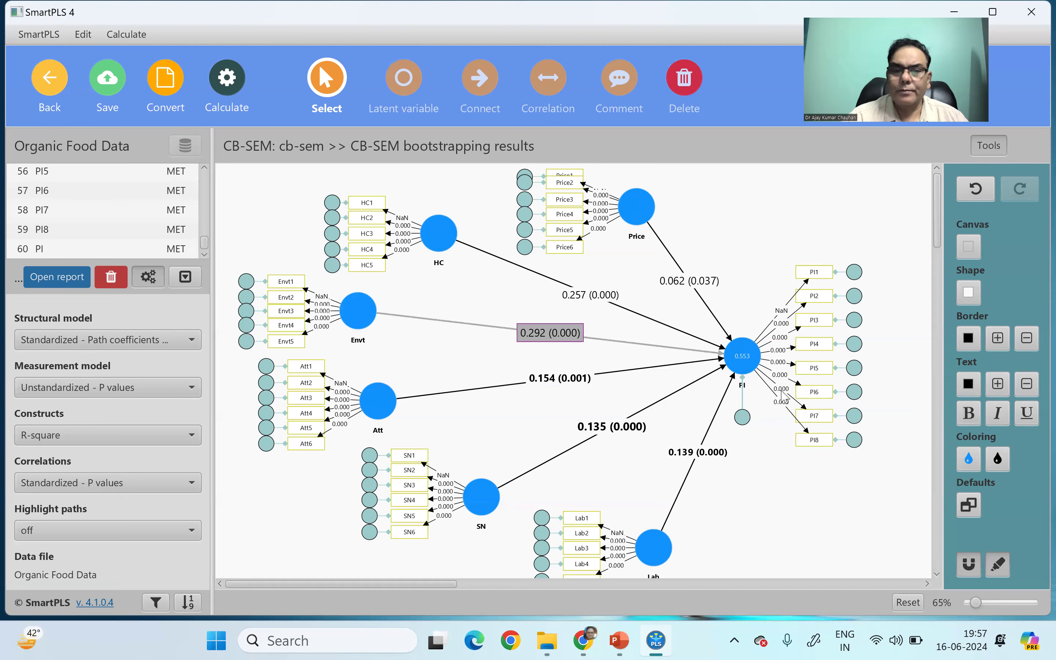
pyautogui.click(968, 412)
pyautogui.click(601, 300)
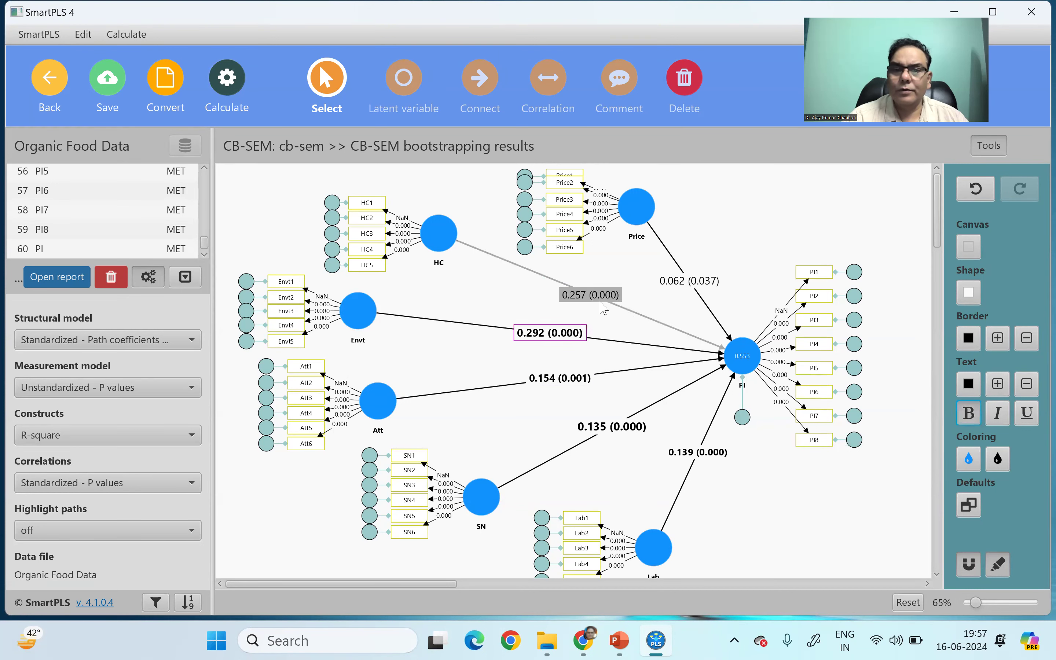
pyautogui.click(969, 413)
pyautogui.click(710, 284)
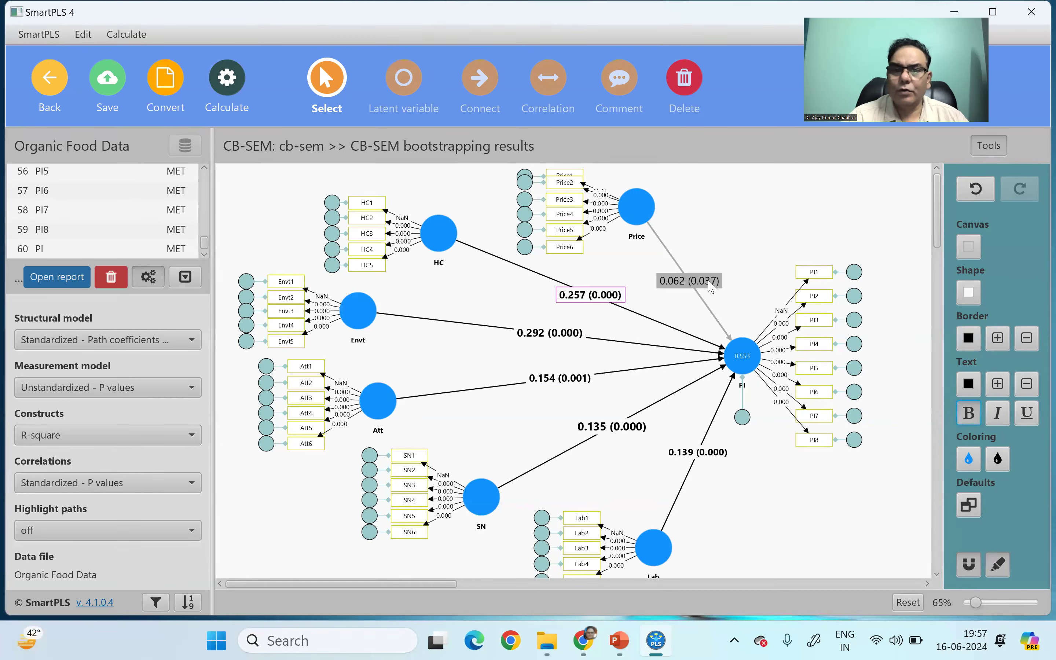
pyautogui.click(969, 412)
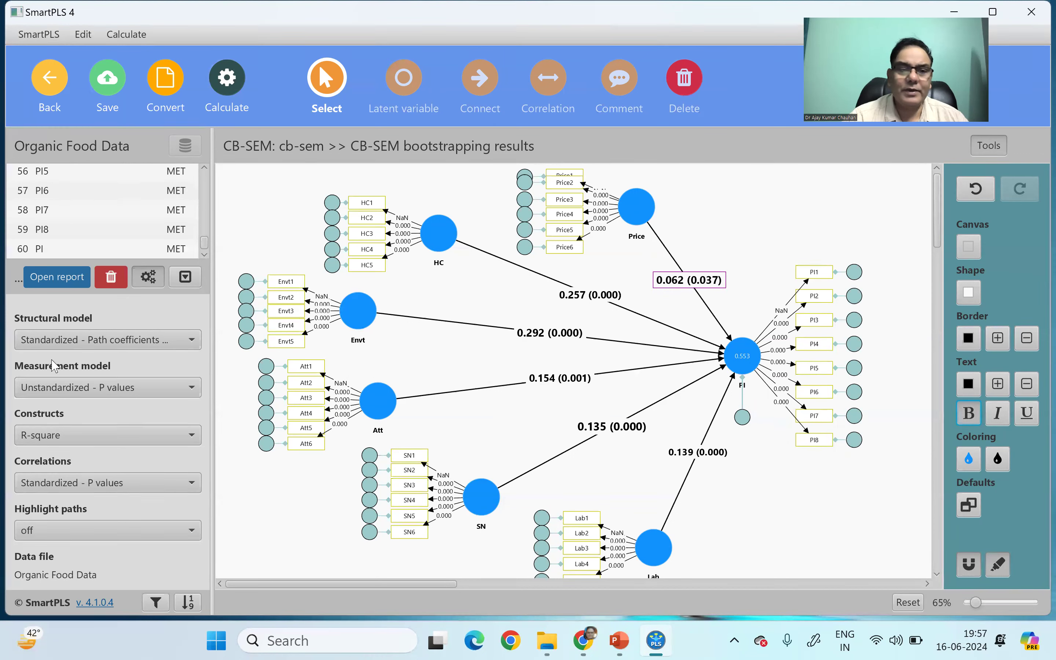
# Display standardized outer weights/loadings and p values for the measurement model.
pyautogui.click(93, 391)
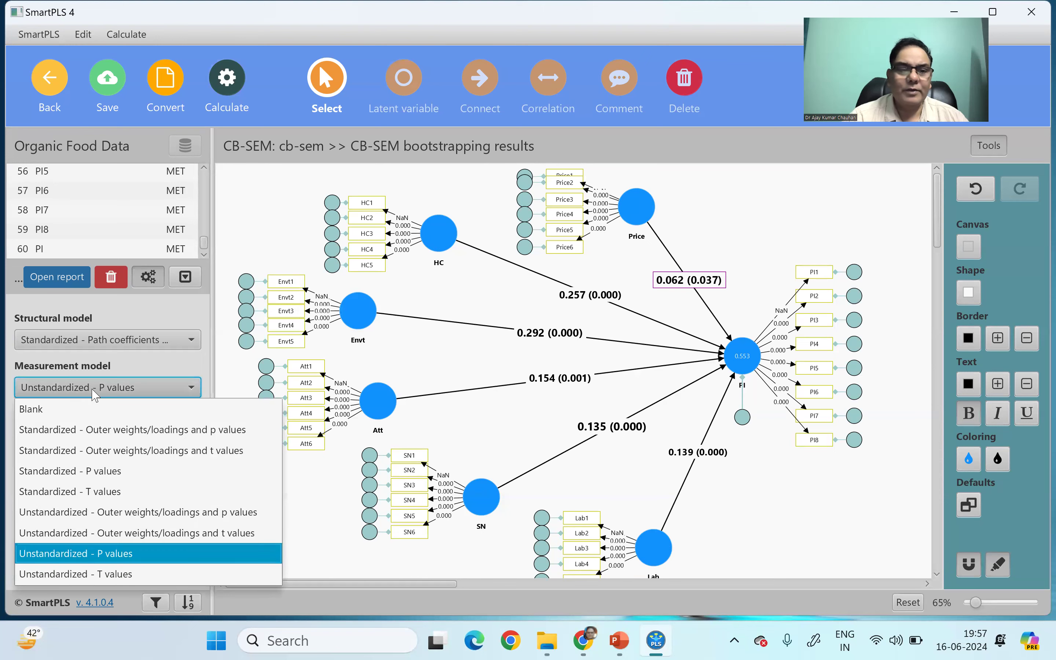
pyautogui.click(154, 430)
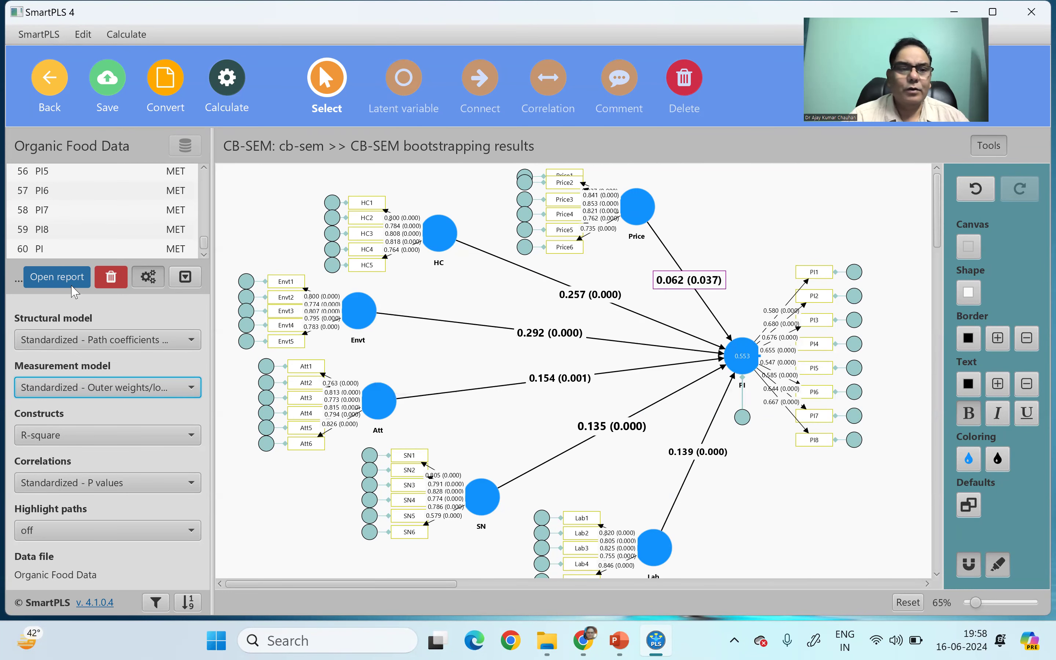
# Open the bootstrapping report and examine the path coefficients table, its sample means and T statistics, and the other available results.
pyautogui.click(60, 278)
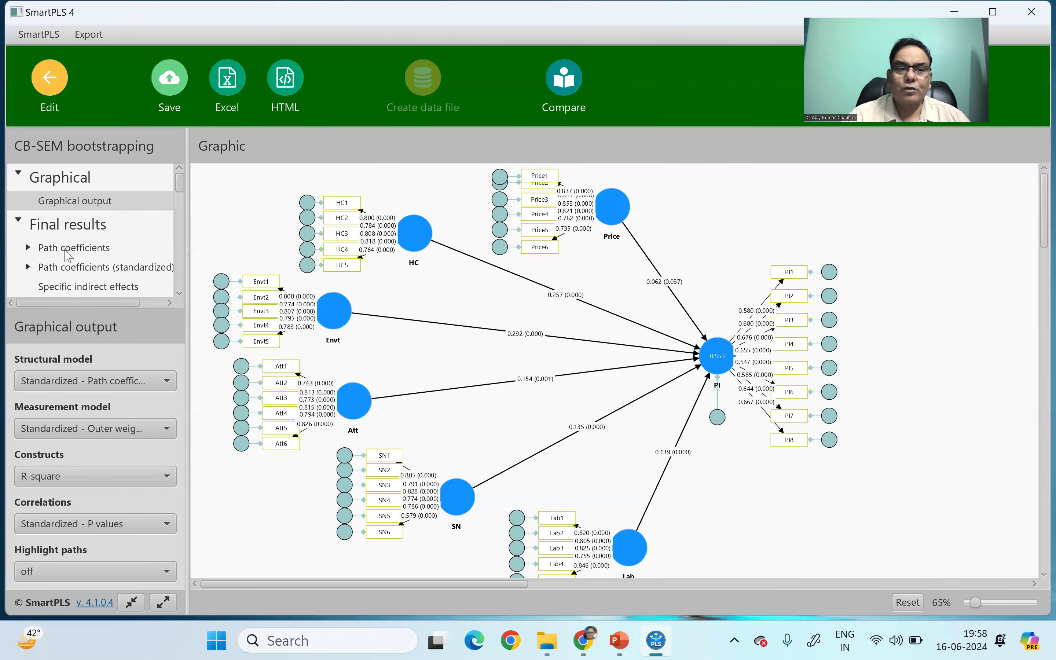
pyautogui.click(67, 249)
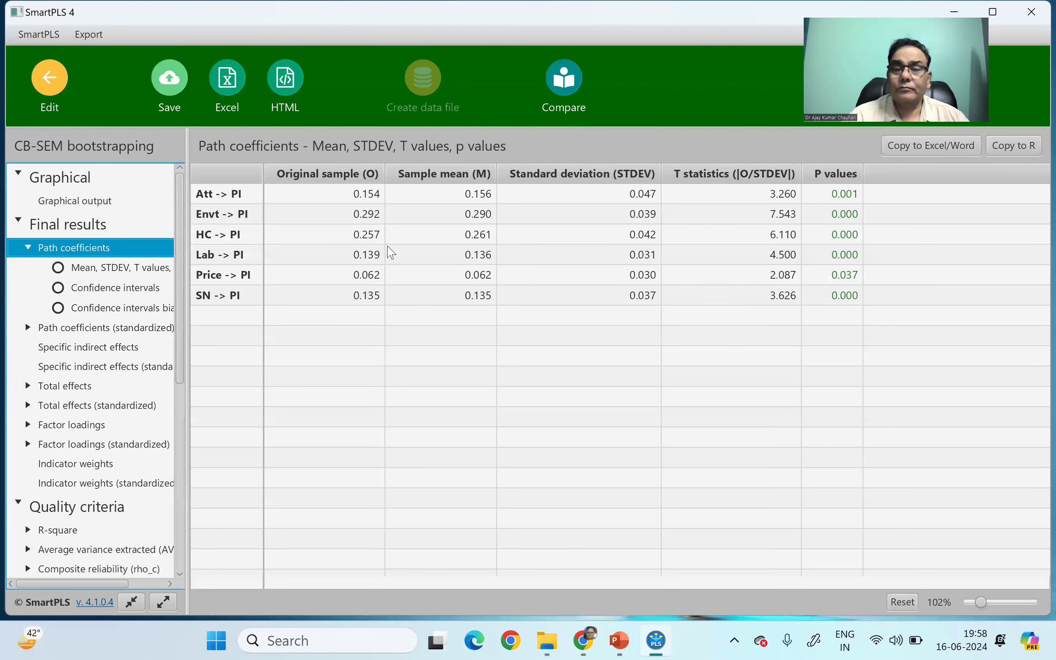
pyautogui.moveTo(482, 194); pyautogui.dragTo(484, 303)
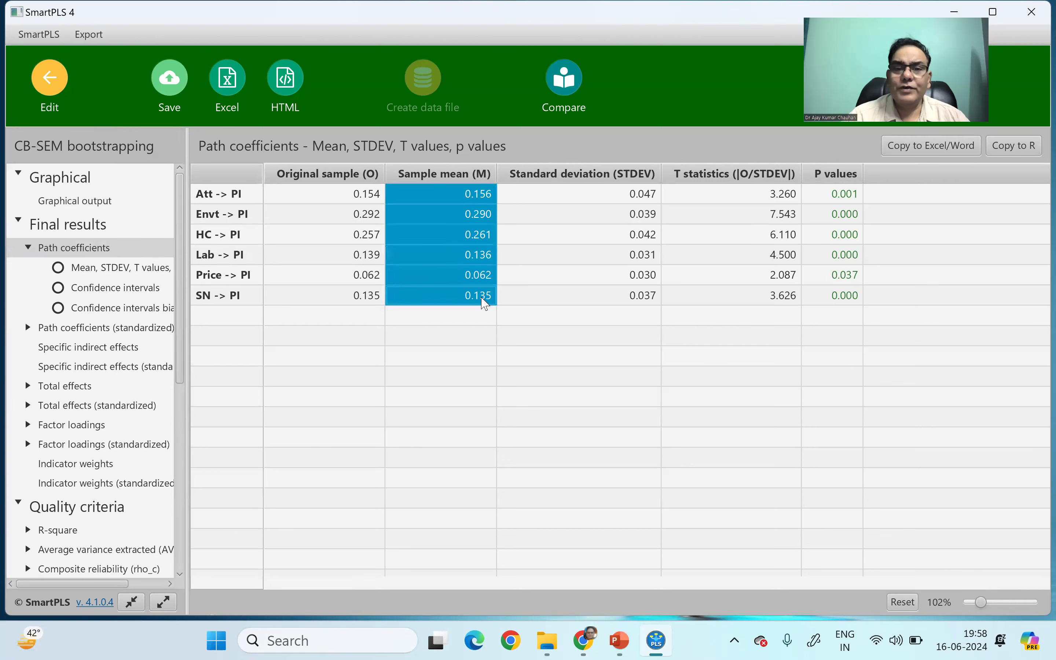
pyautogui.moveTo(762, 195); pyautogui.dragTo(775, 298)
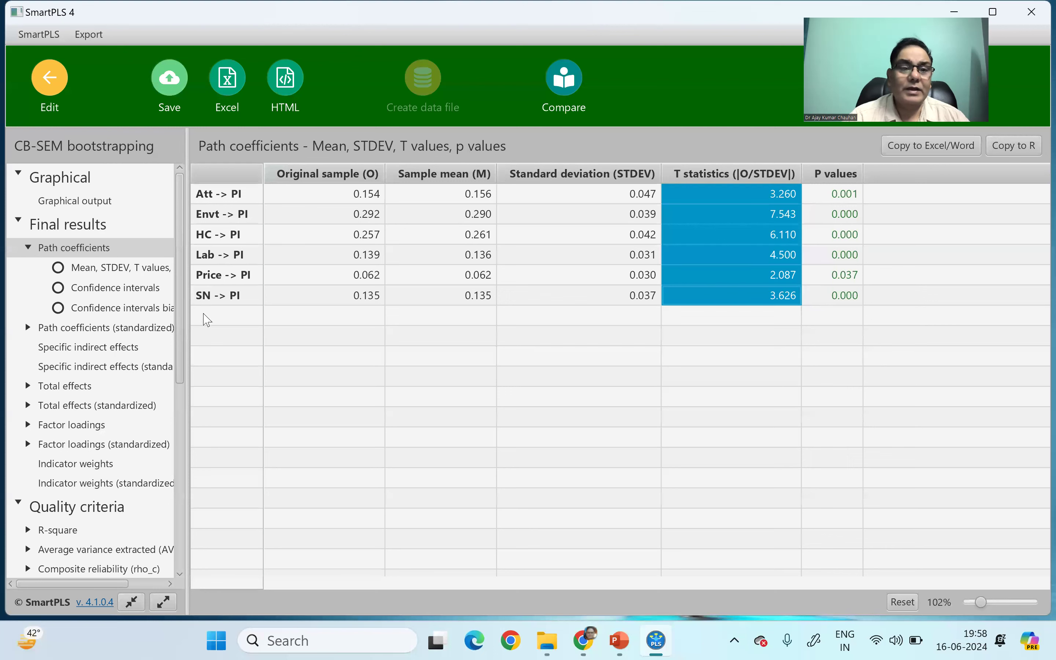
pyautogui.click(183, 313)
pyautogui.moveTo(182, 313); pyautogui.dragTo(191, 500)
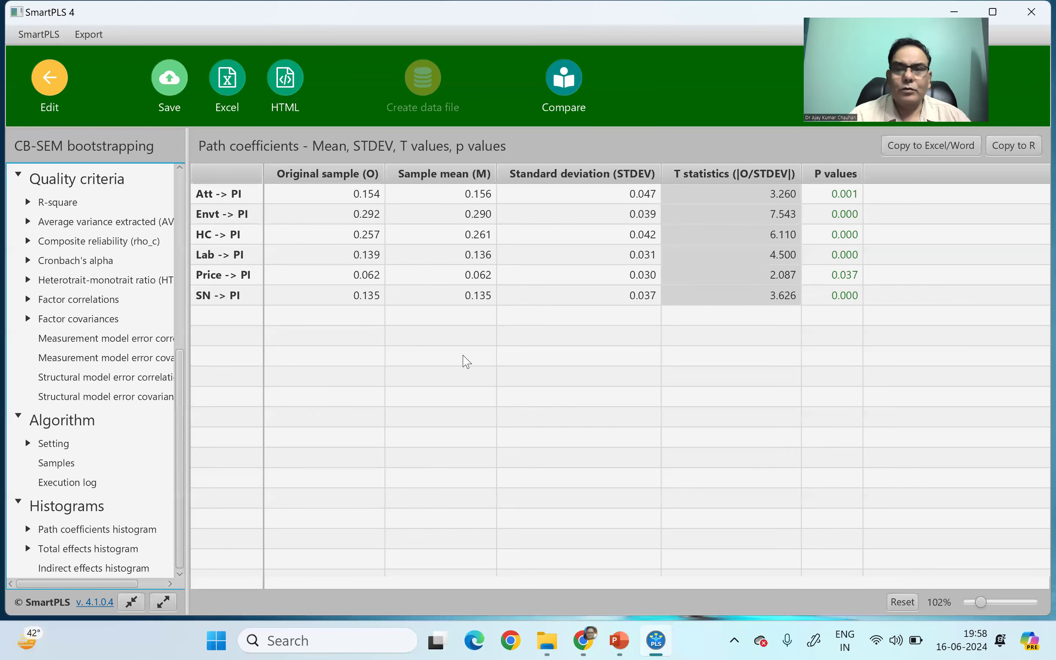
# Return to the model and run the basic CB-SEM algorithm with its default settings.
pyautogui.click(49, 81)
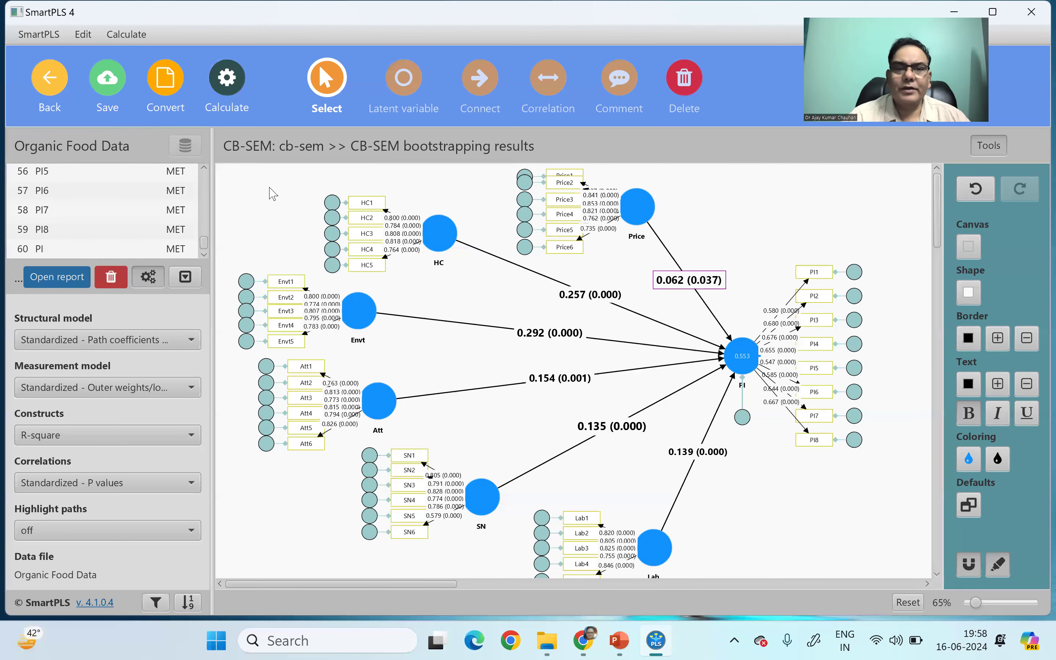
pyautogui.click(227, 88)
pyautogui.click(262, 128)
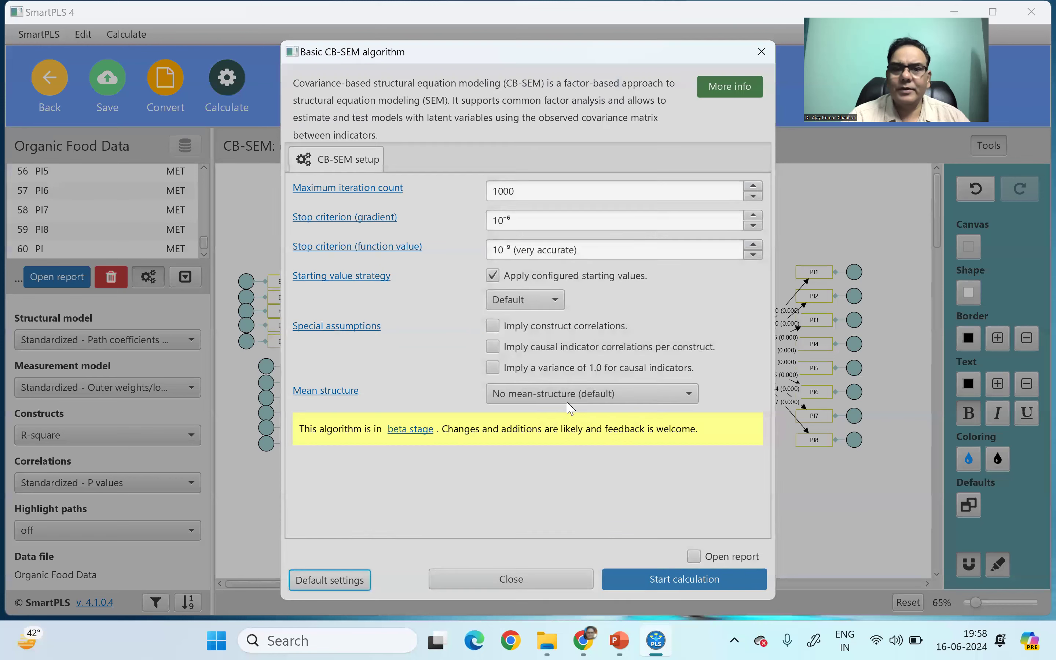
pyautogui.click(684, 580)
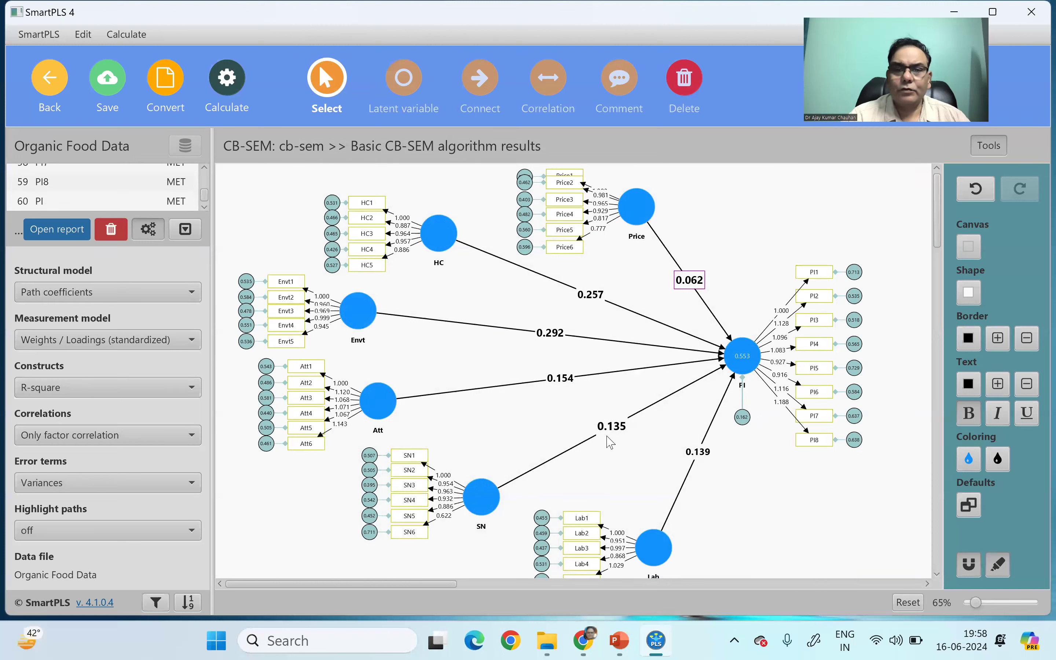
# Open the basic CB-SEM report and examine the estimated model's fit indices, including ChiSqr/df, RMSEA, GFI, NFI, TLI and CFI.
pyautogui.click(57, 229)
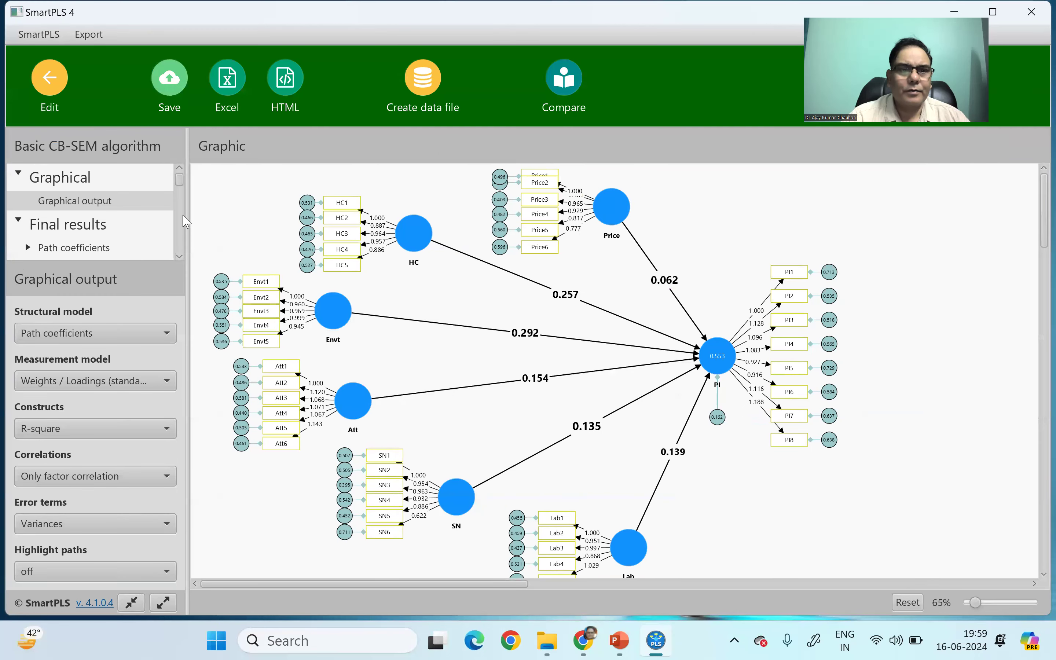
pyautogui.moveTo(179, 180); pyautogui.dragTo(180, 206)
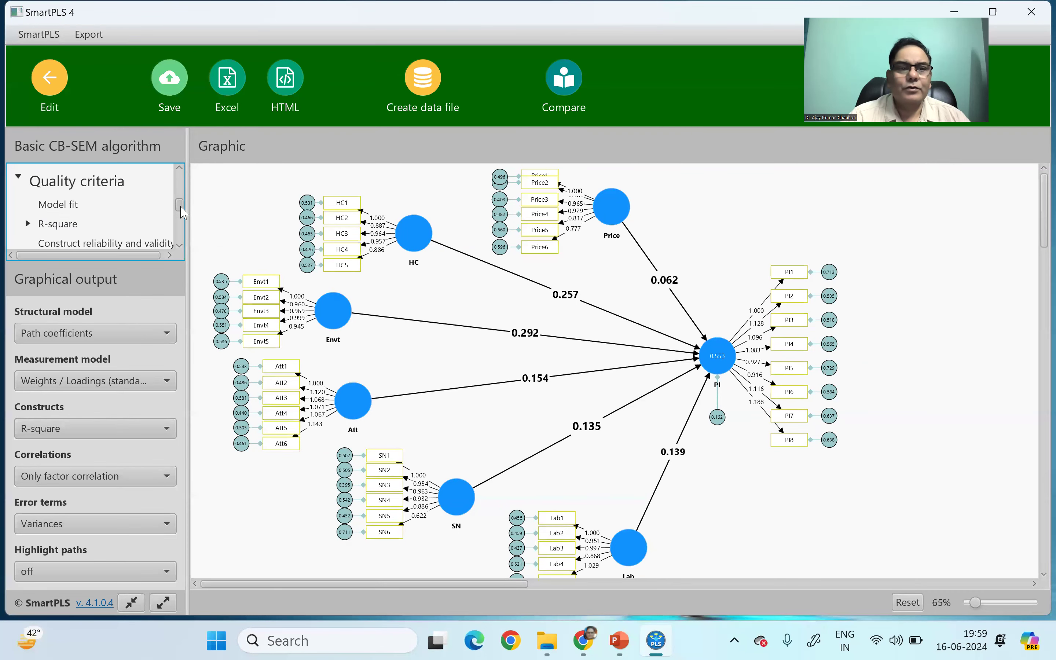
pyautogui.click(59, 204)
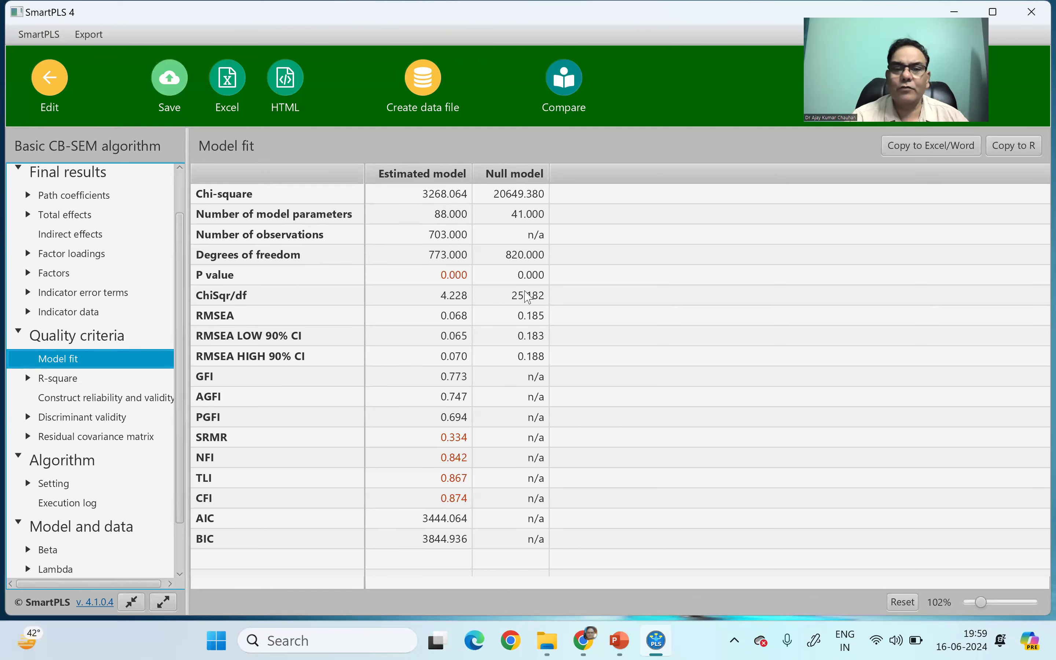
pyautogui.click(462, 297)
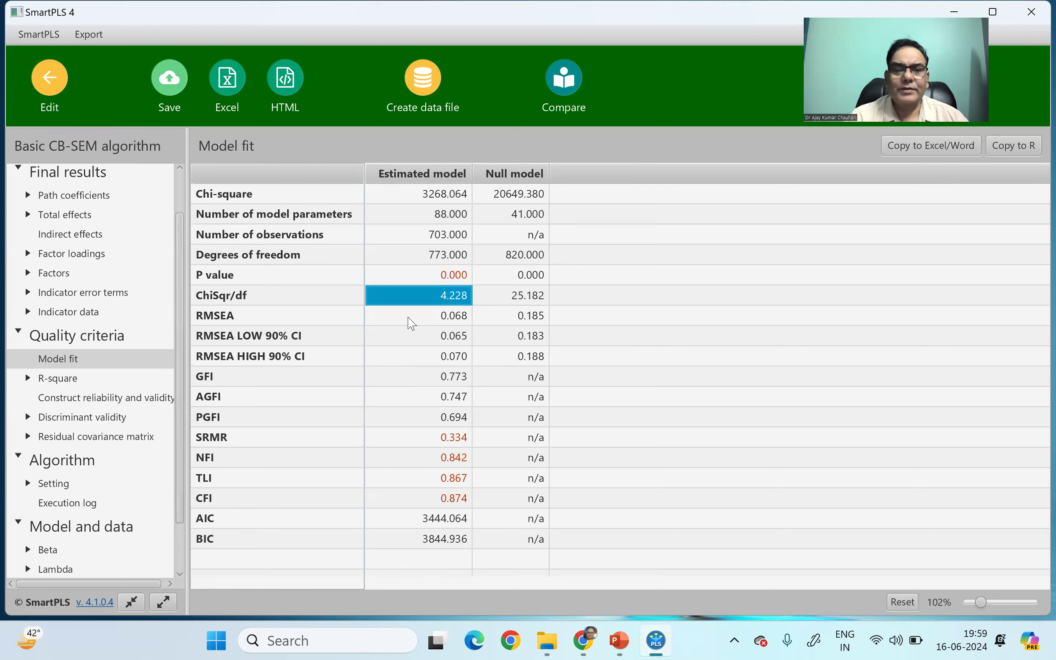
pyautogui.click(464, 320)
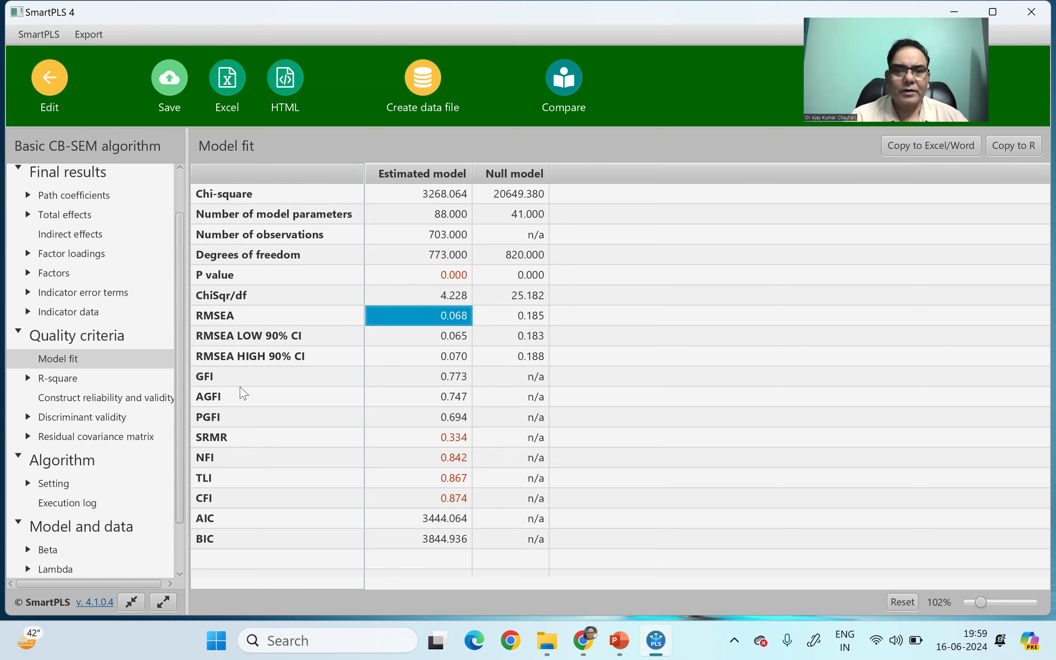
pyautogui.click(454, 380)
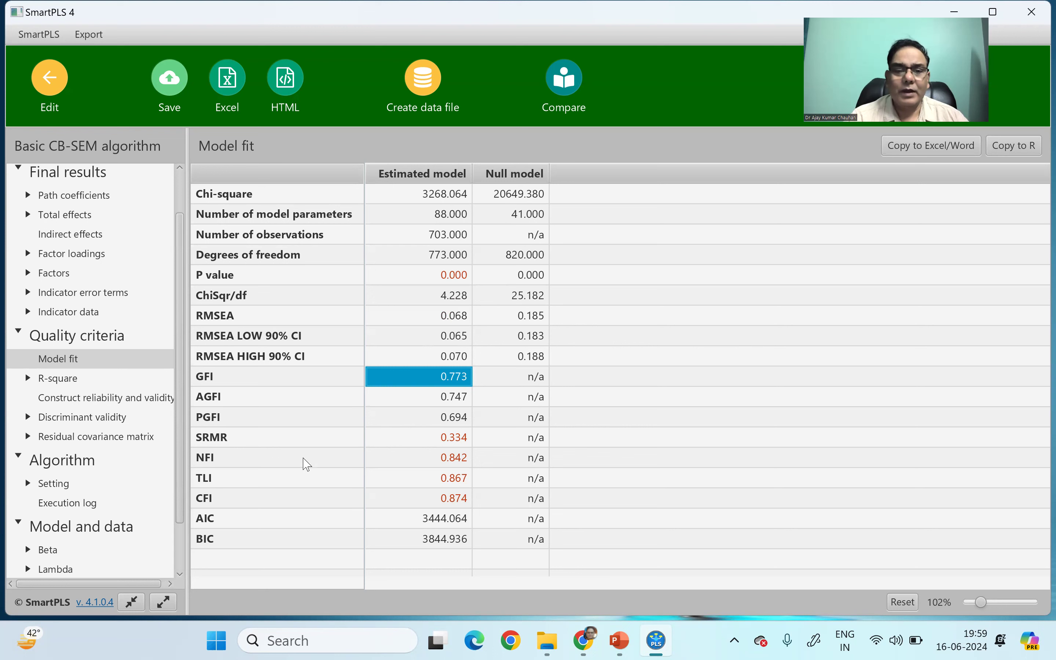
pyautogui.moveTo(462, 465); pyautogui.dragTo(468, 506)
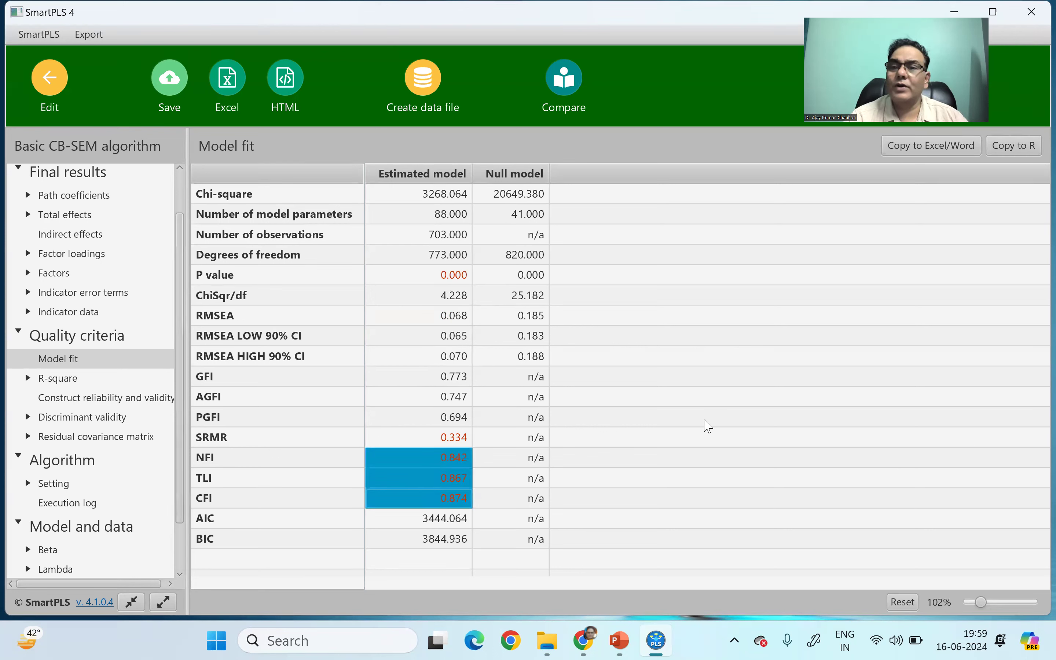
pyautogui.click(420, 465)
pyautogui.click(416, 491)
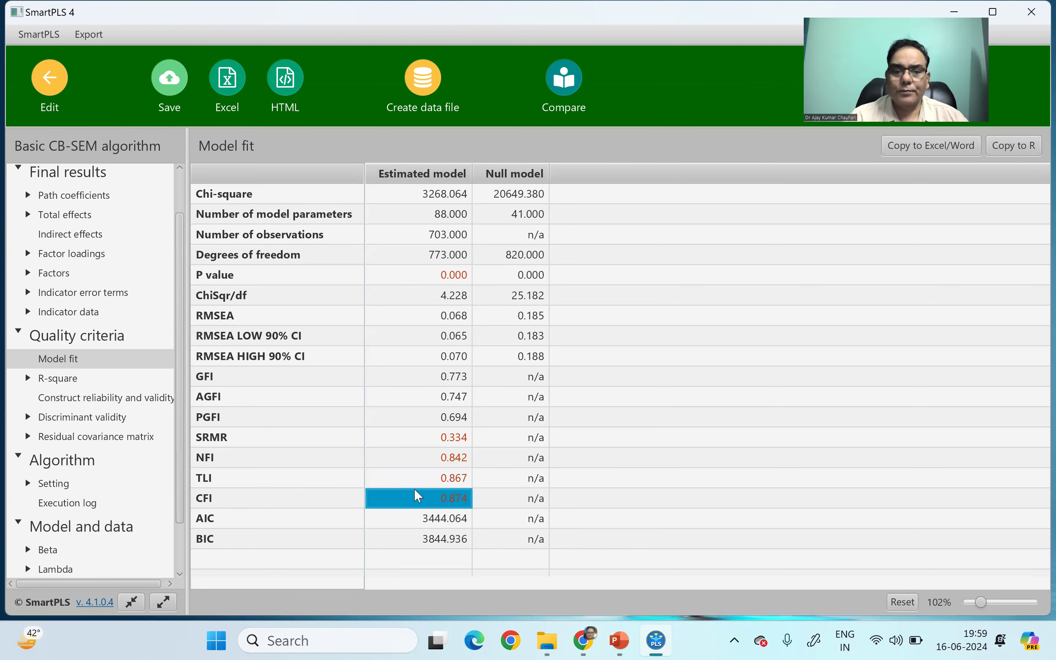
pyautogui.click(49, 85)
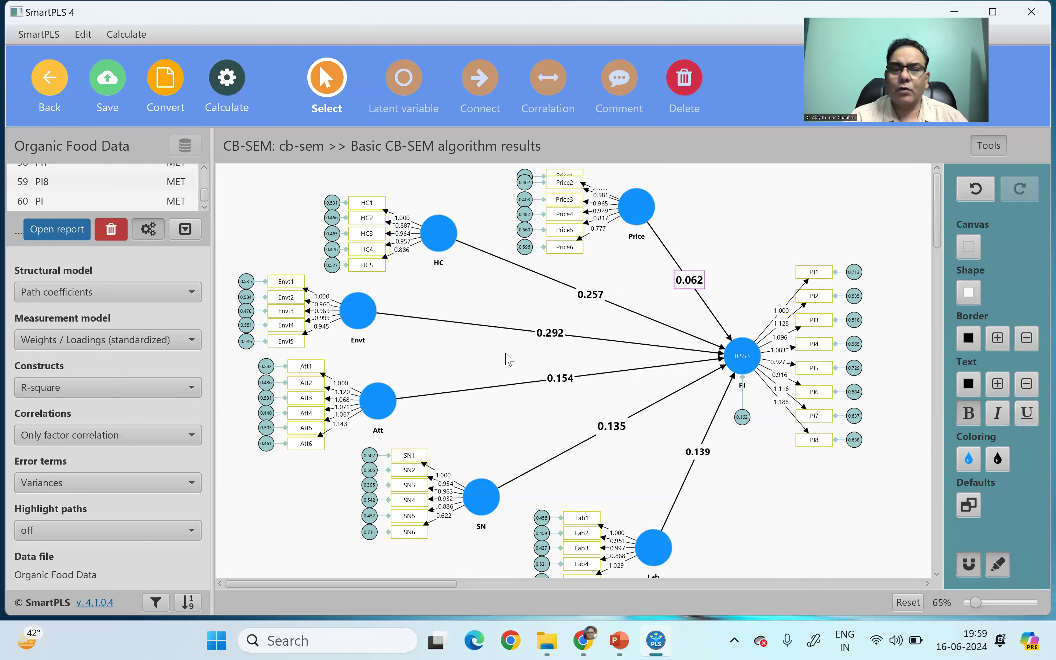
pyautogui.click(540, 98)
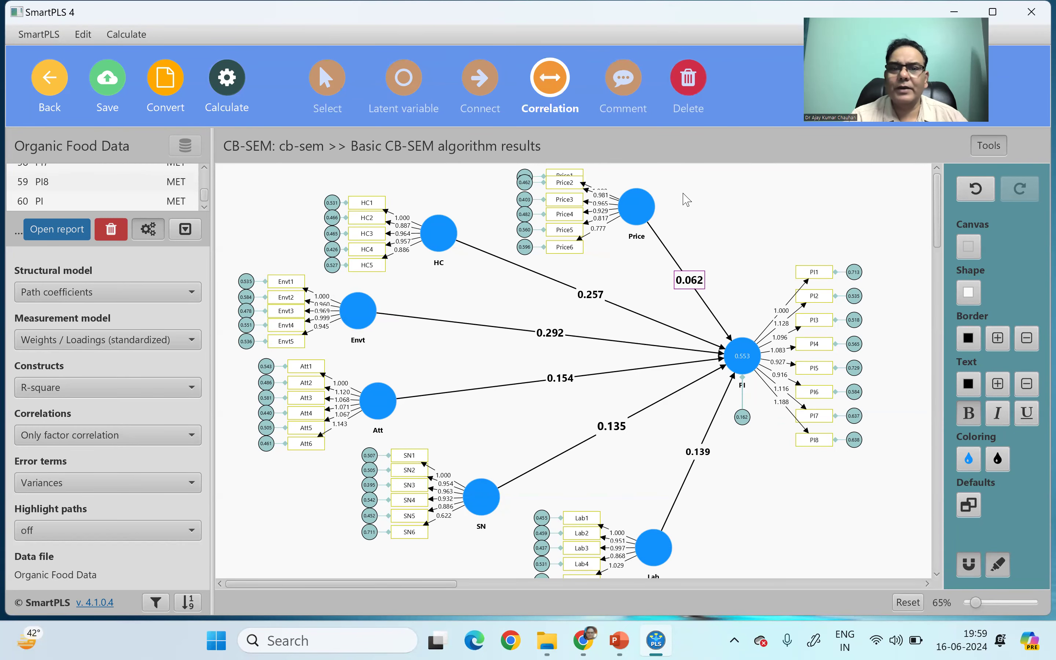
pyautogui.click(653, 224)
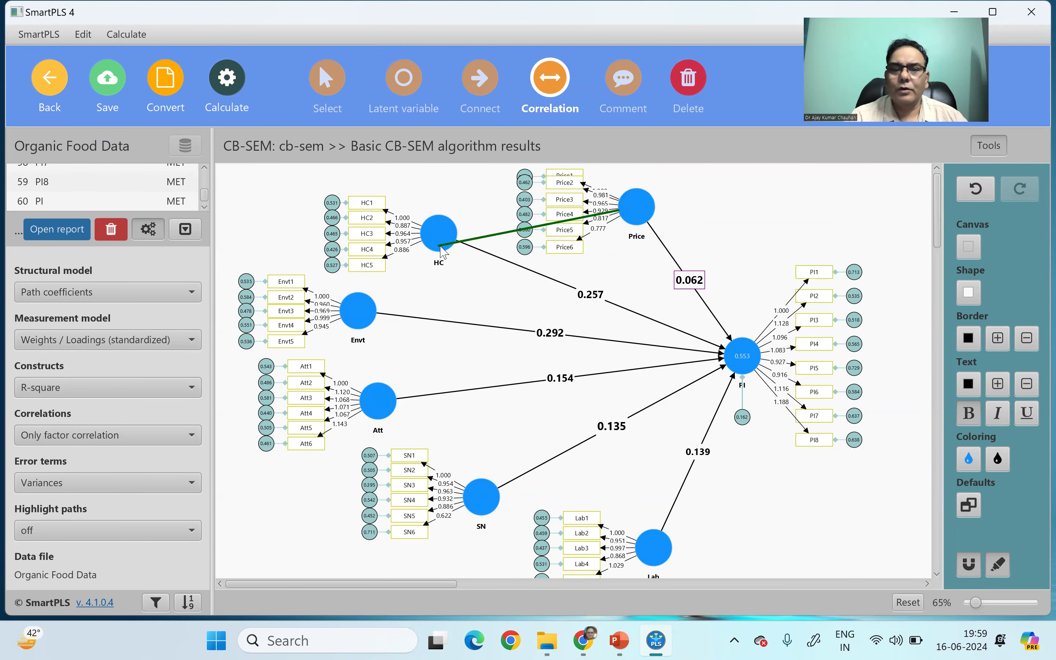
pyautogui.click(441, 249)
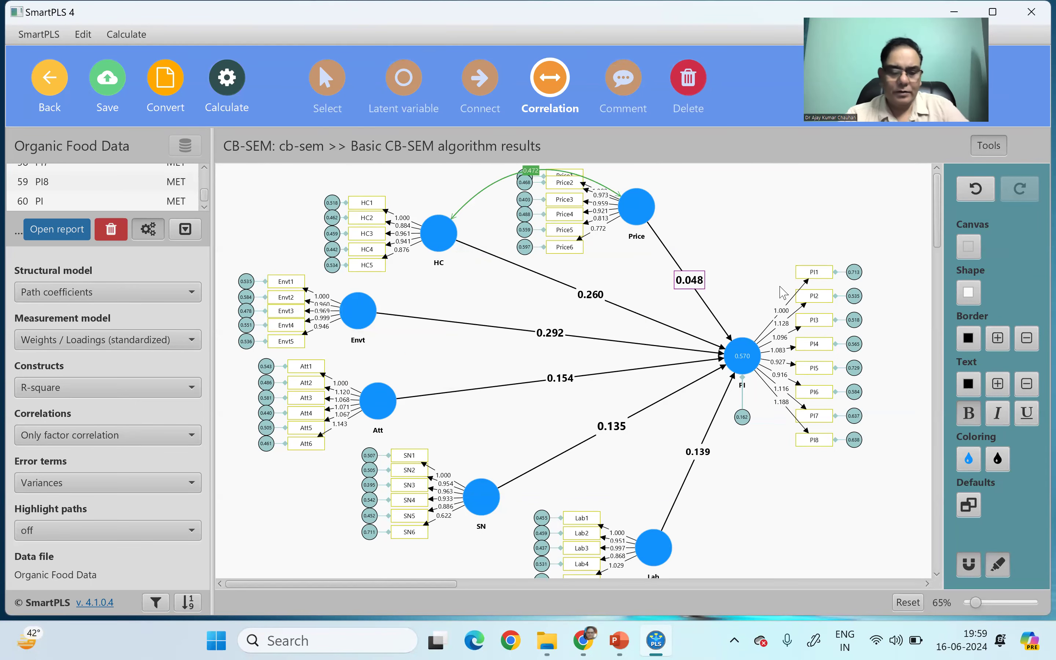
pyautogui.hotkey('ctrl', 'z')
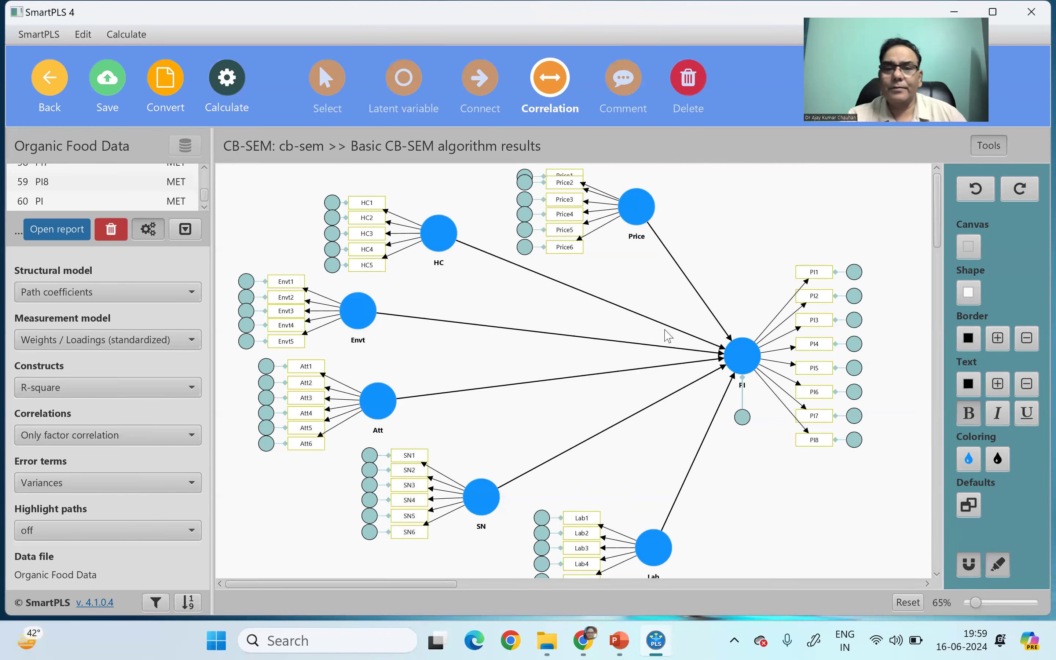
pyautogui.click(475, 91)
pyautogui.moveTo(449, 242)
pyautogui.mouseDown()
pyautogui.moveTo(610, 281)
pyautogui.moveTo(657, 219)
pyautogui.moveTo(644, 216)
pyautogui.mouseUp()
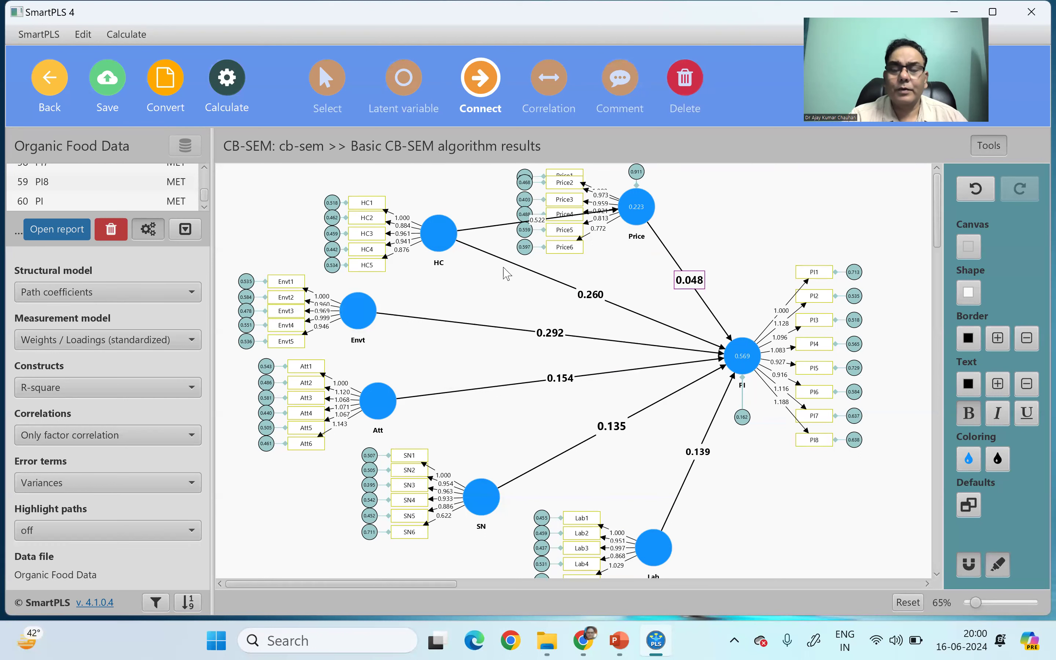
pyautogui.hotkey('ctrl', 'z')
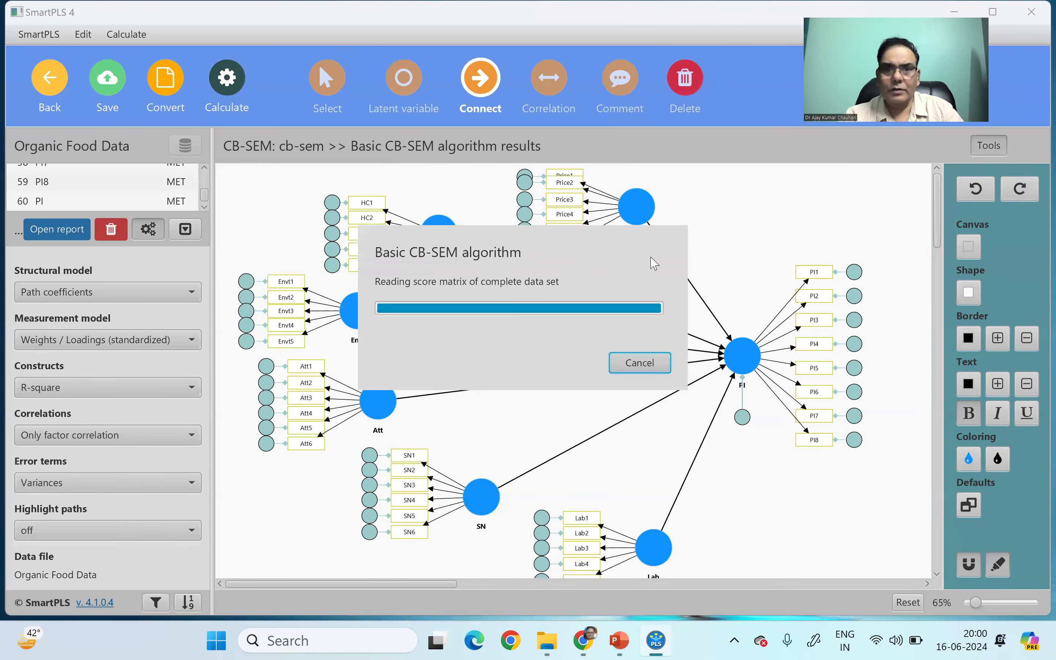
# Add correlations between HC and Price, between Envt and HC, and between Att and Envt.
pyautogui.click(555, 85)
pyautogui.click(448, 244)
pyautogui.click(647, 219)
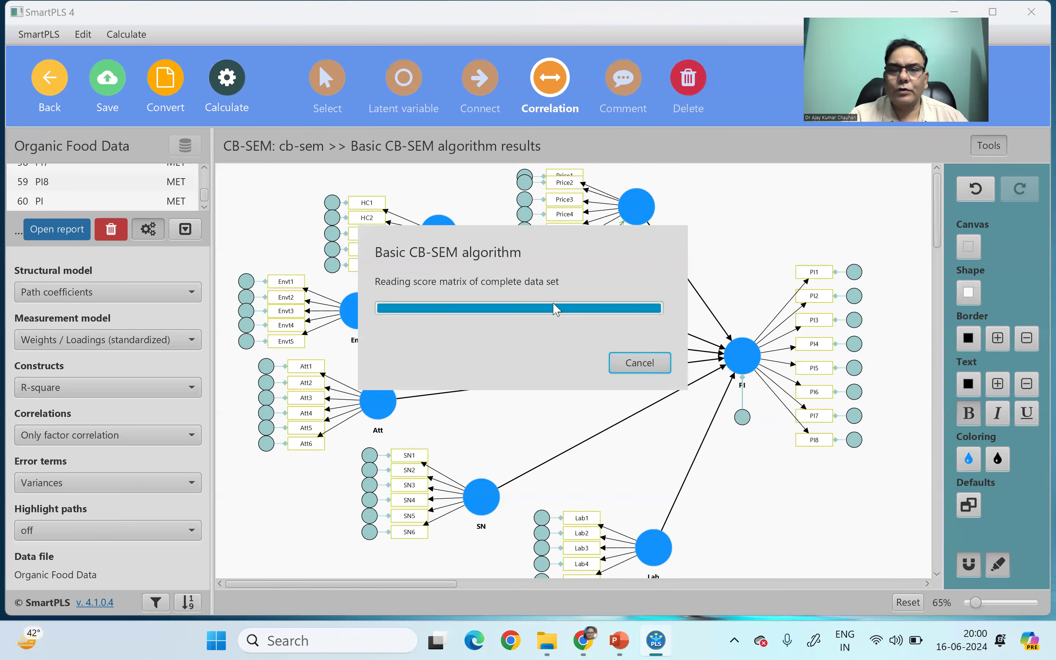
pyautogui.click(355, 318)
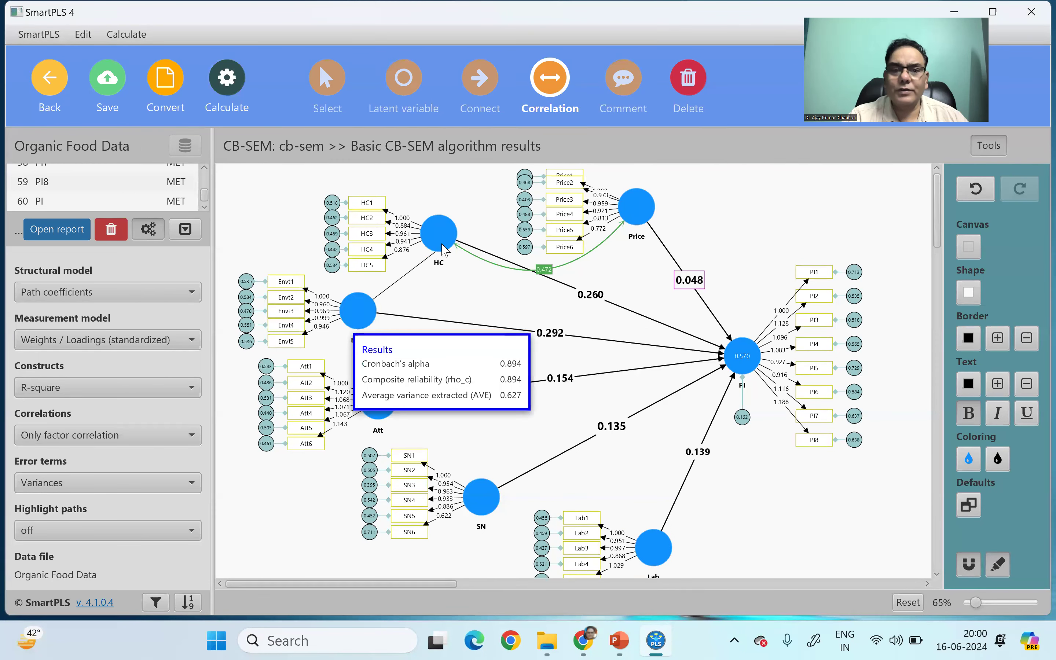
pyautogui.click(441, 242)
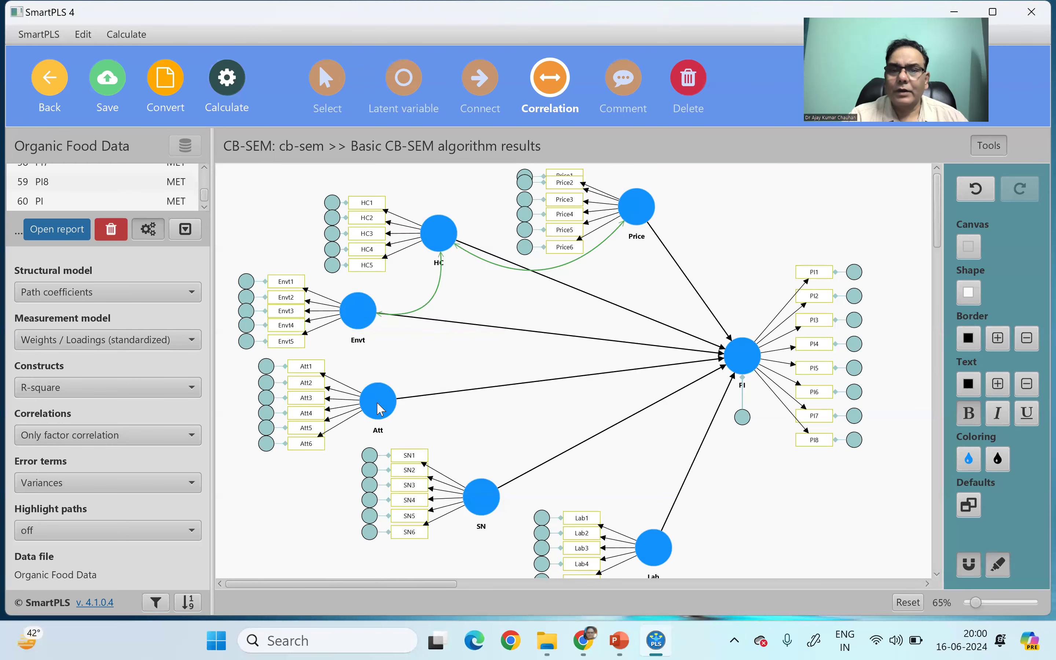
pyautogui.click(377, 402)
pyautogui.click(370, 327)
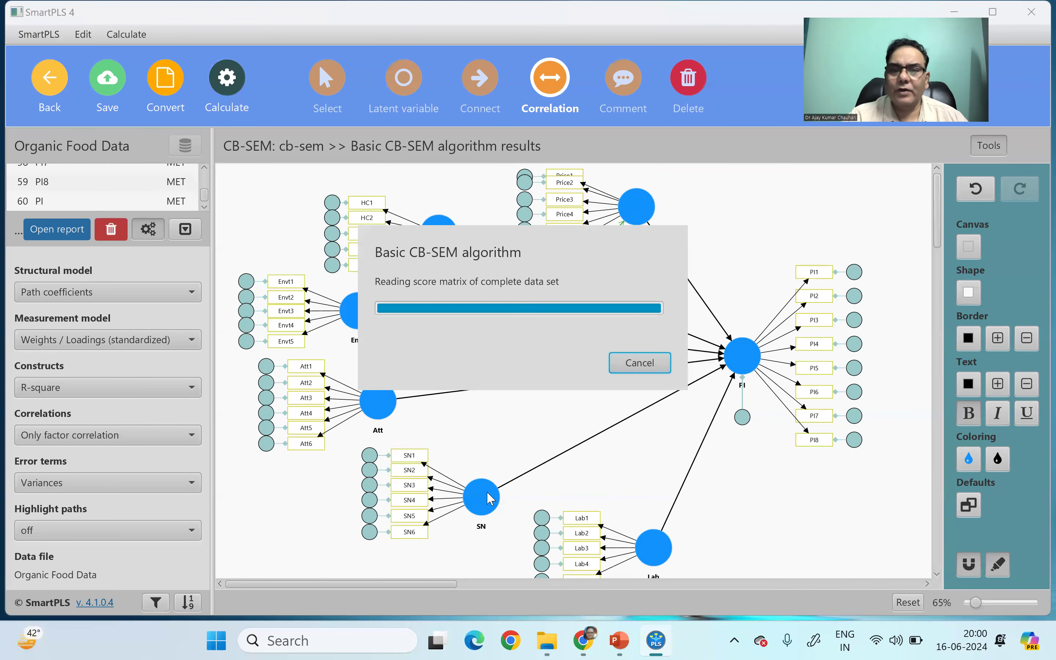
# Add correlations between SN and Att and between Lab and SN.
pyautogui.click(467, 495)
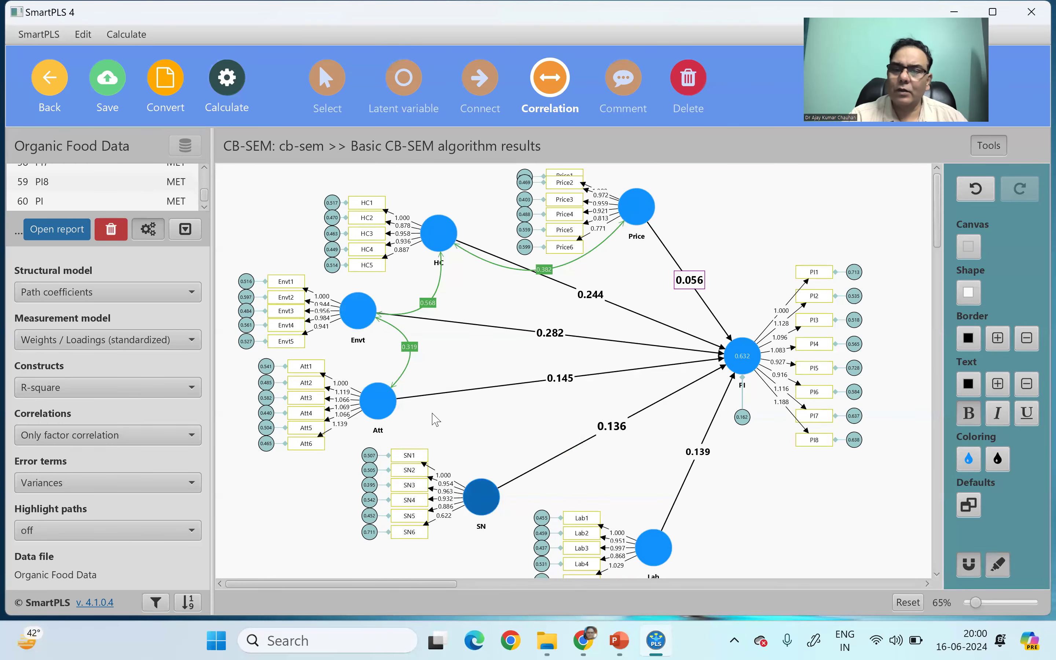
pyautogui.click(388, 411)
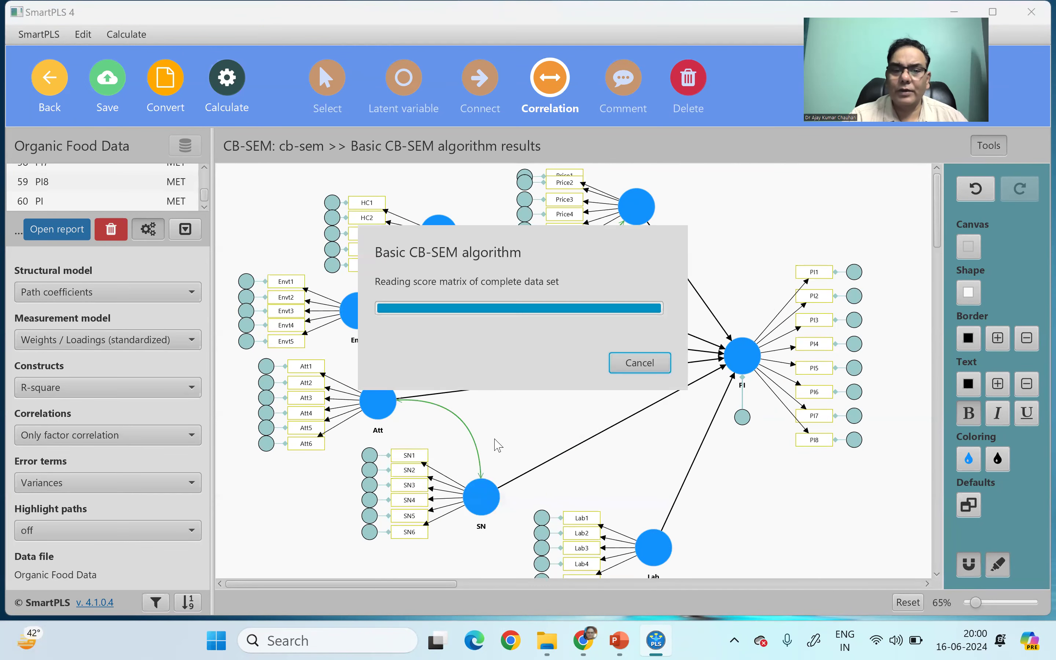
pyautogui.click(655, 548)
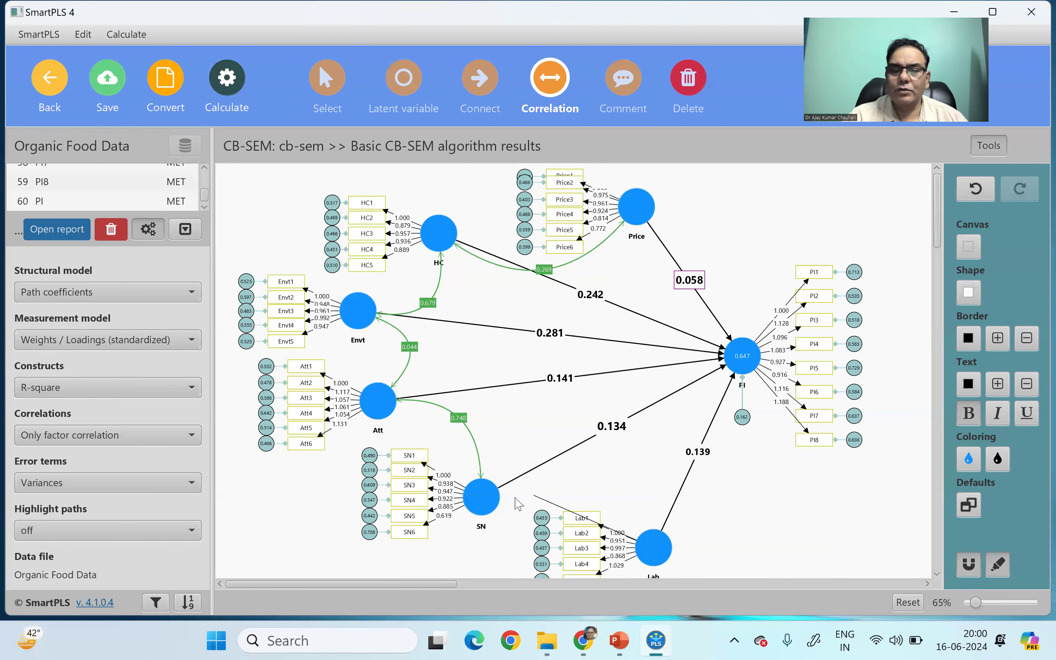
pyautogui.click(478, 506)
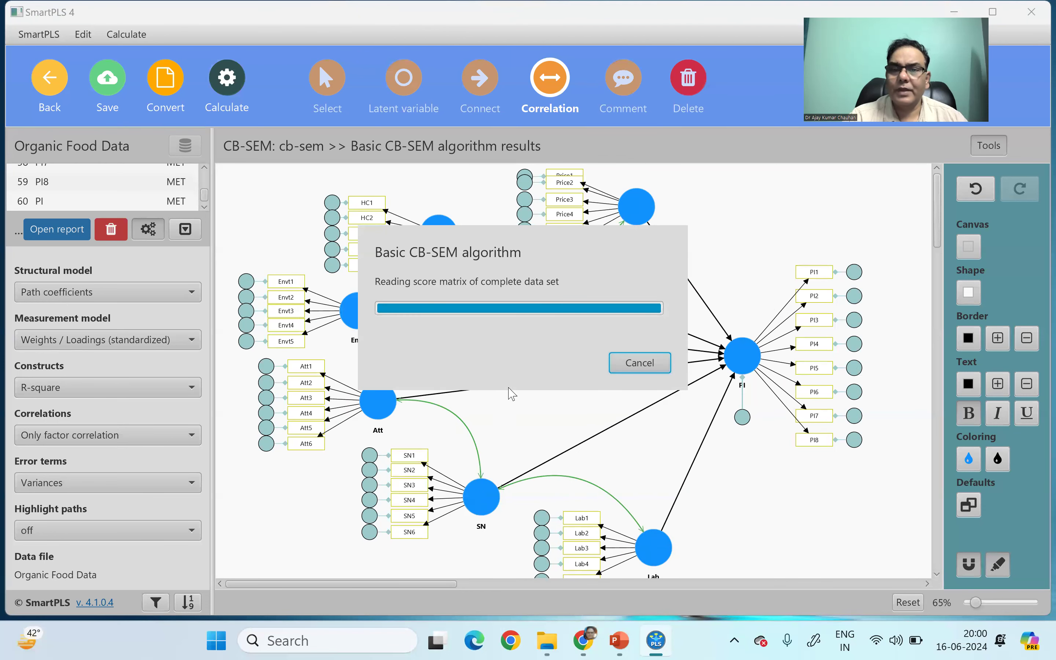
pyautogui.click(358, 311)
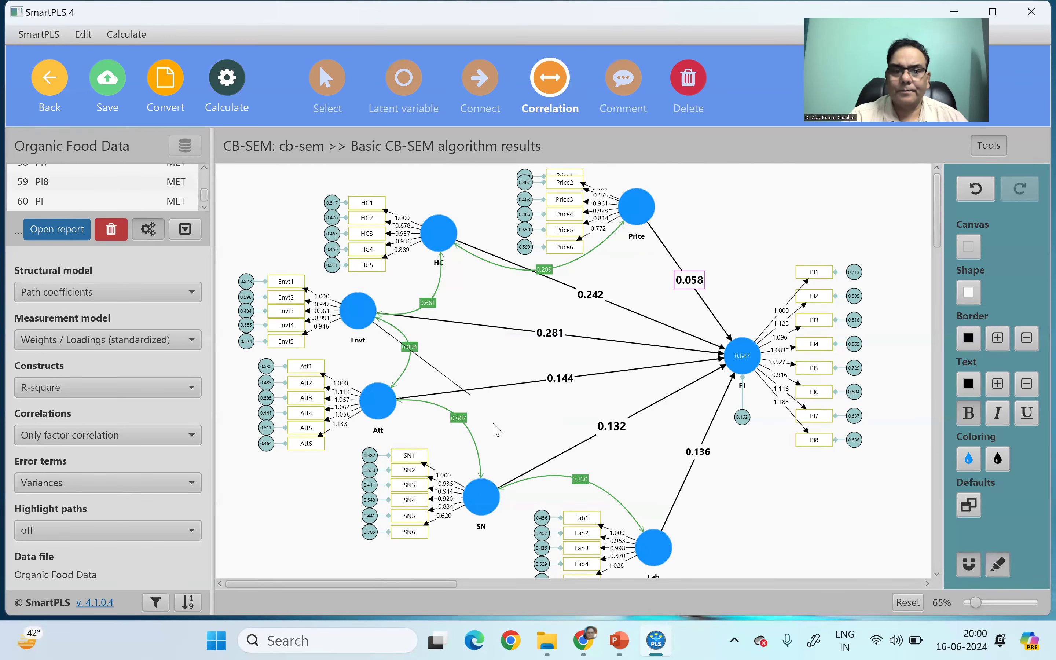
pyautogui.click(495, 507)
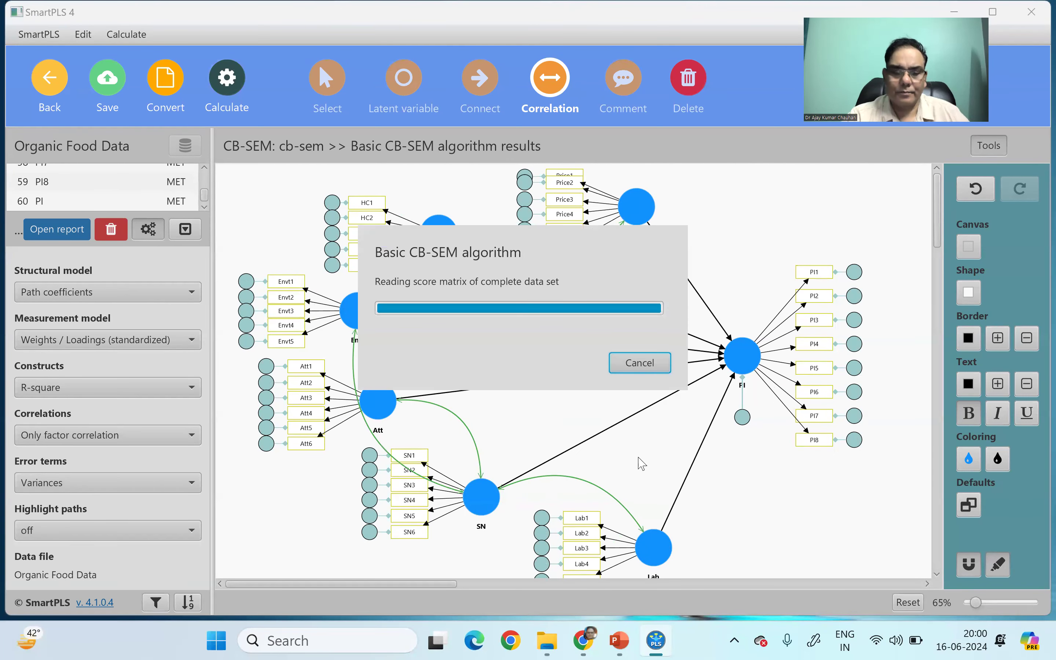
pyautogui.hotkey('ctrl', 'z')
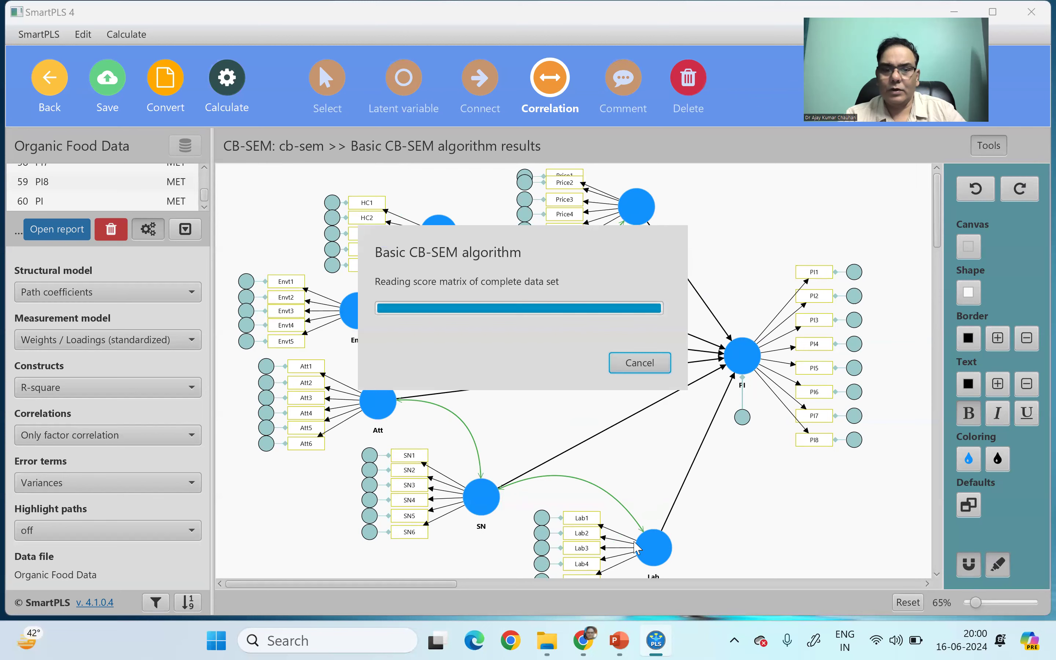
# Correlate the Lab construct with Att, Envt and Price.
pyautogui.click(391, 395)
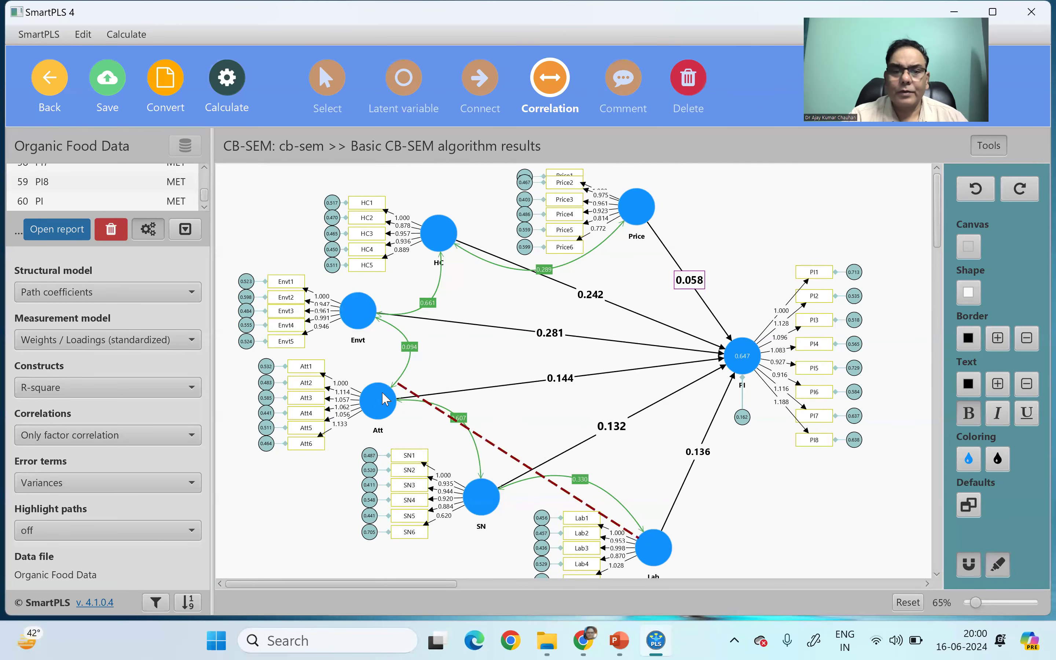
pyautogui.click(651, 539)
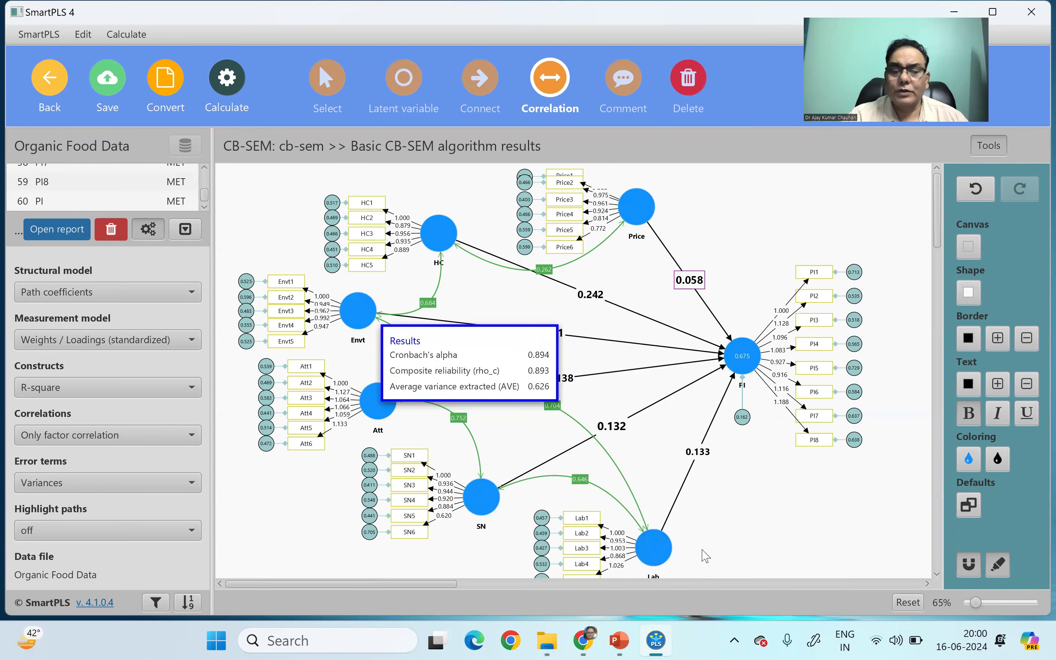
pyautogui.click(653, 547)
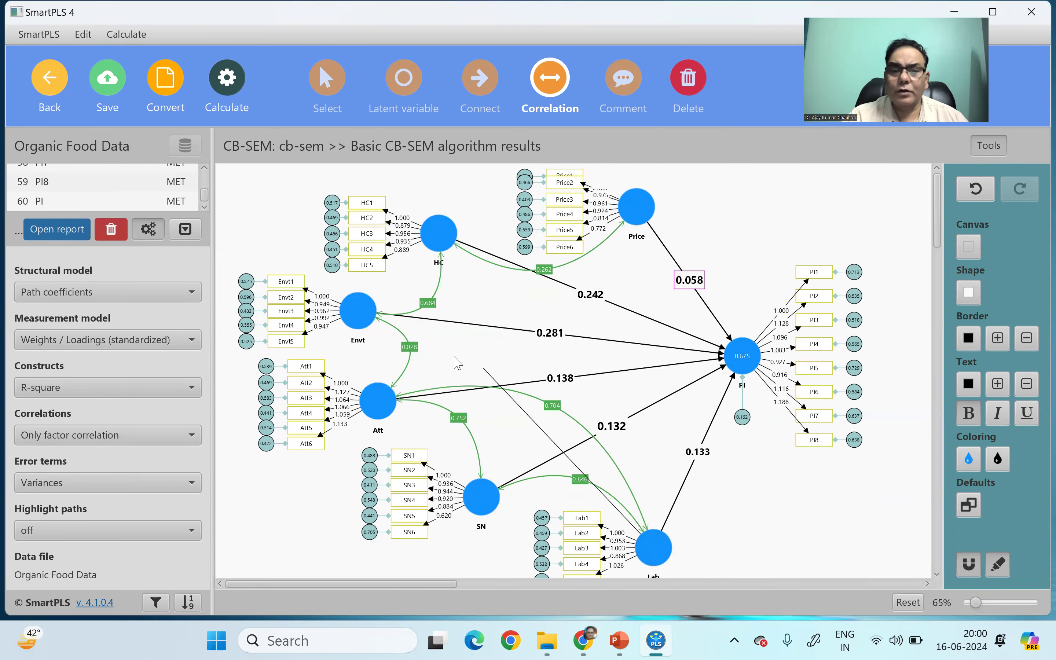
pyautogui.click(361, 321)
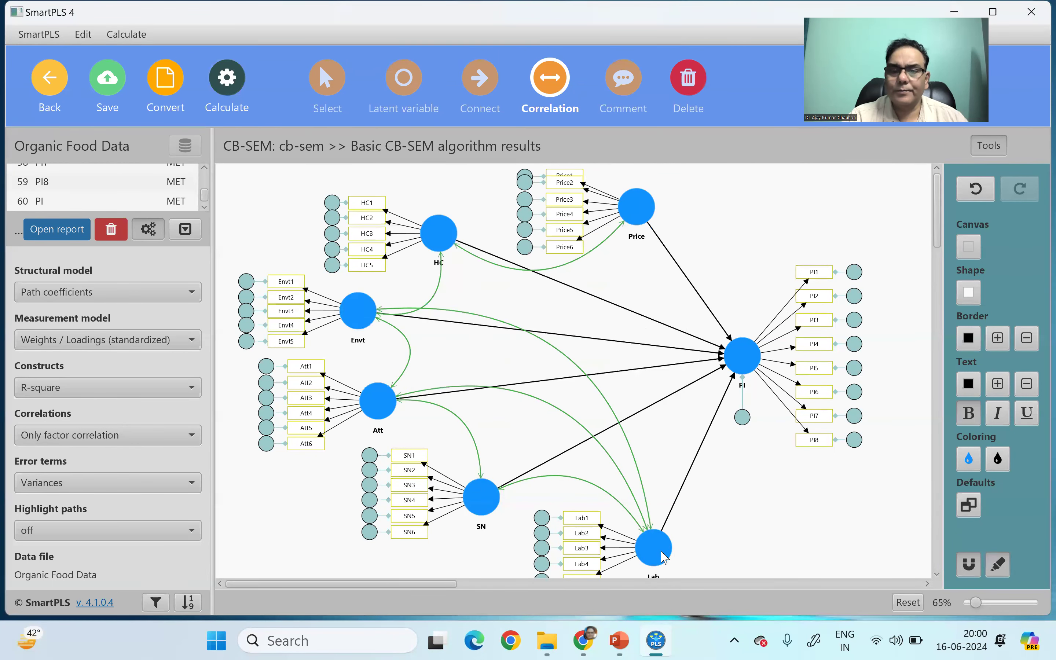
pyautogui.click(651, 549)
pyautogui.click(642, 214)
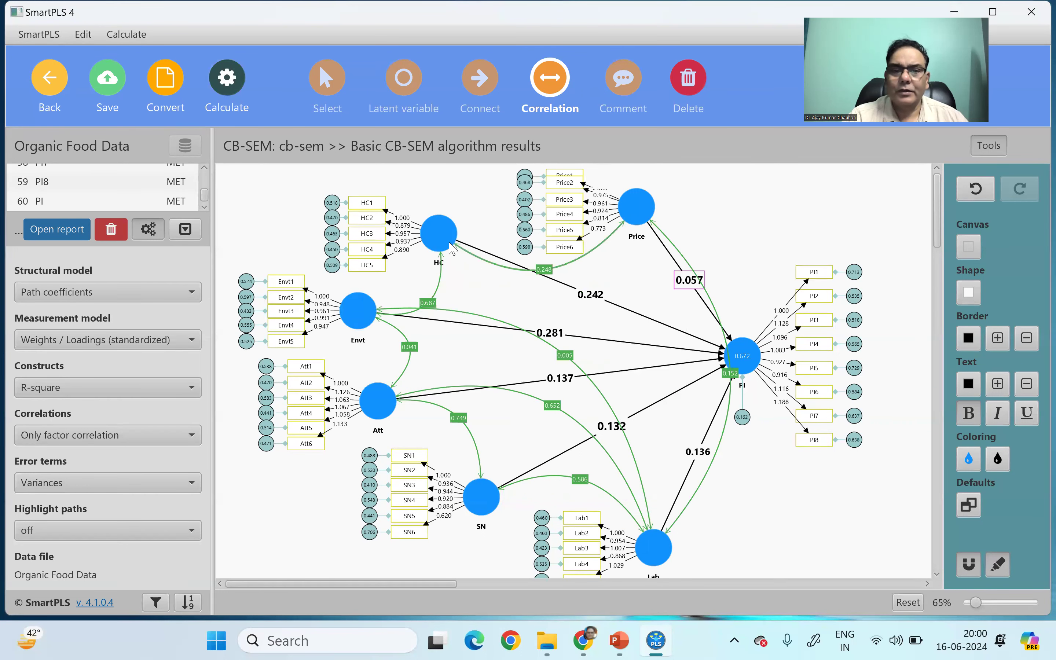
# Add a correlation between the SN and HC constructs.
pyautogui.click(440, 231)
pyautogui.click(450, 242)
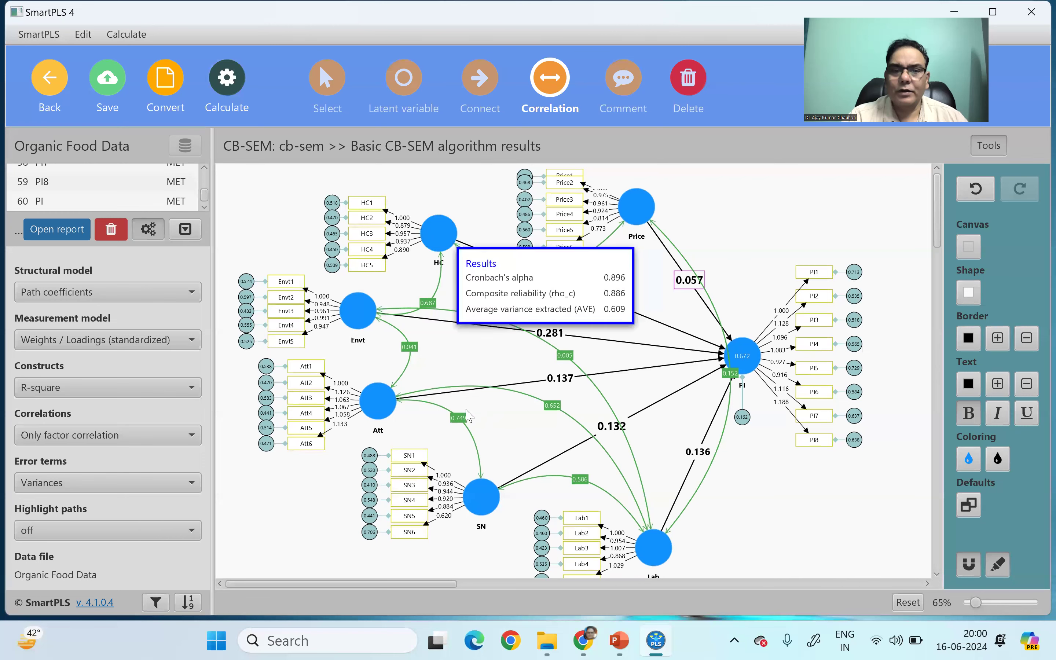
pyautogui.click(479, 493)
pyautogui.click(444, 241)
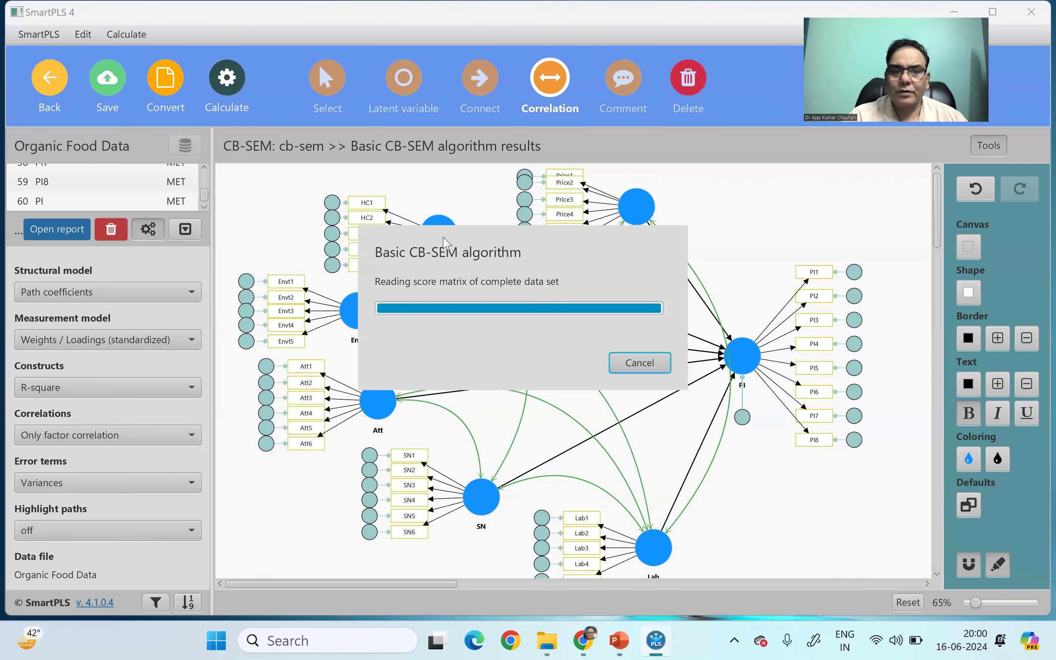
# Move the PI construct with its indicators further right, clear of the correlation arc between Price and Lab.
pyautogui.click(227, 85)
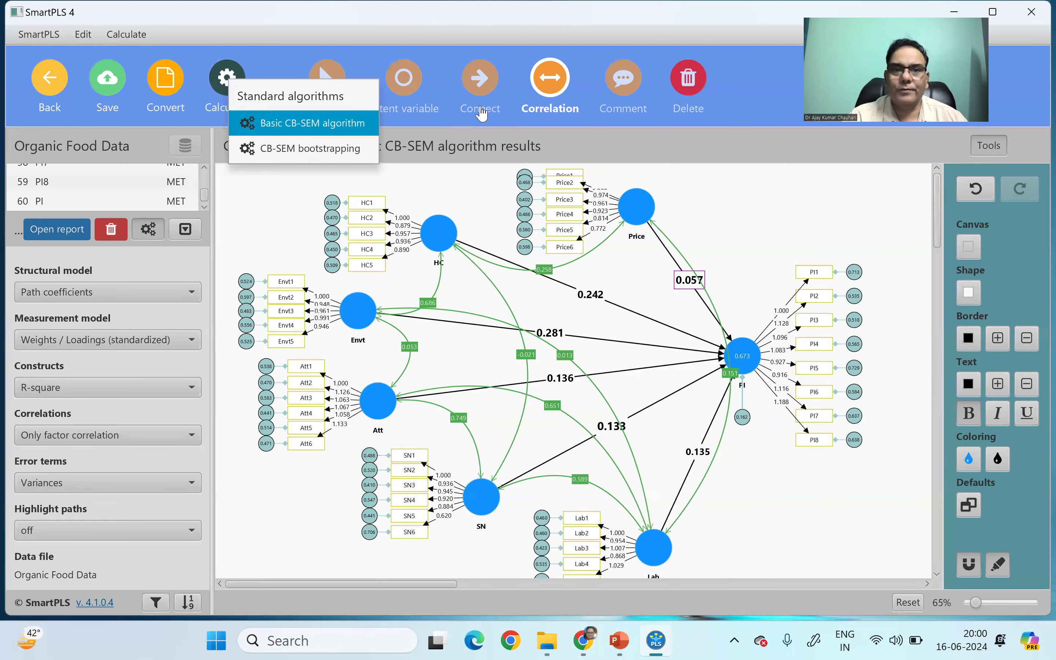
pyautogui.click(322, 76)
pyautogui.click(322, 76)
pyautogui.click(754, 357)
pyautogui.moveTo(754, 357); pyautogui.dragTo(814, 356)
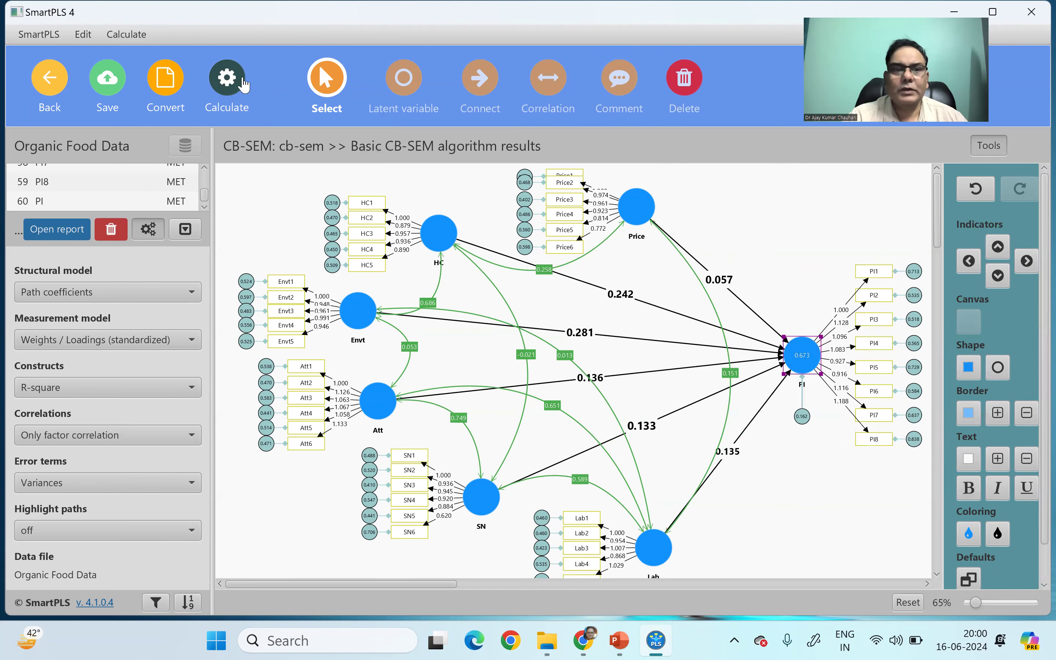
# Run the Basic CB-SEM algorithm on the correlated model with a maximum iteration count of 1000 and default starting values.
pyautogui.click(227, 79)
pyautogui.click(257, 118)
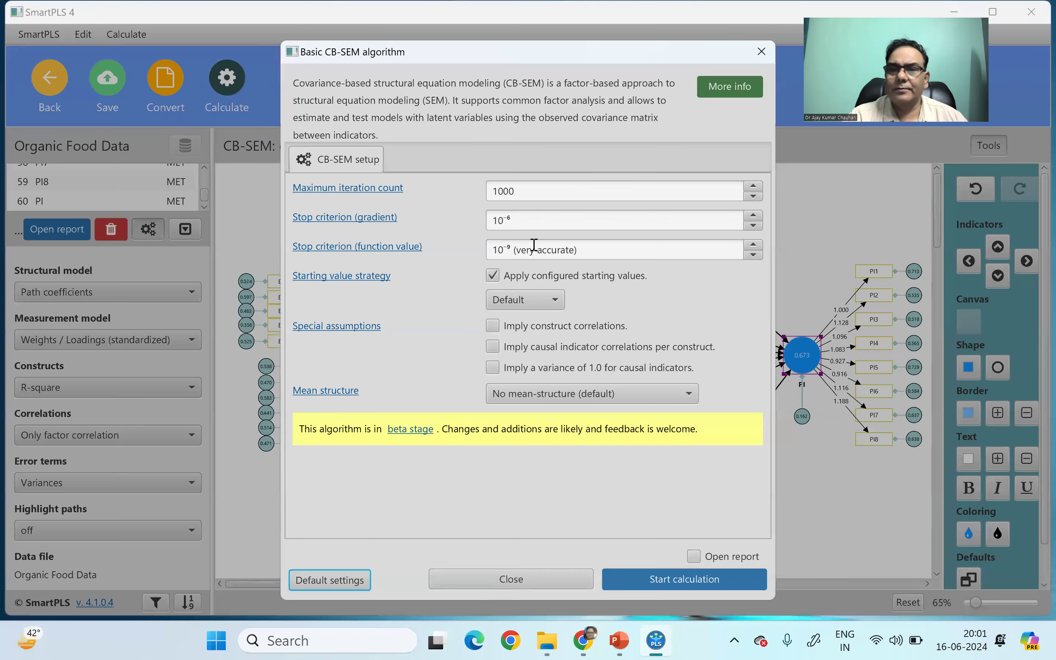
pyautogui.click(685, 576)
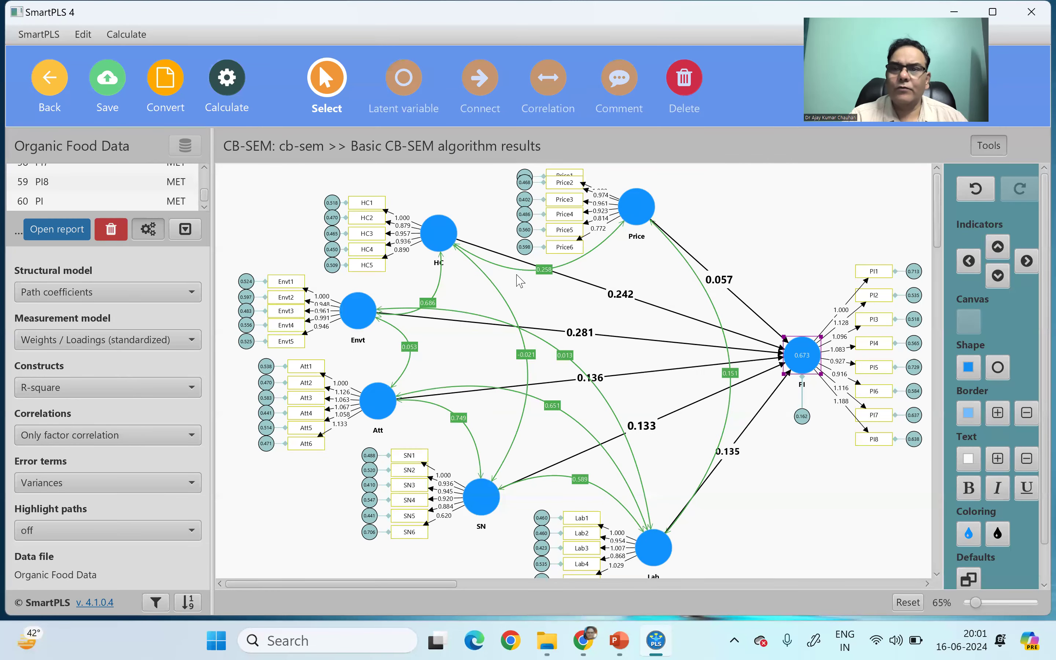
# Open the recalculated CB-SEM report and examine the estimated model's fit, checking ChiSqr/df, GFI, NFI, TLI and CFI.
pyautogui.click(66, 231)
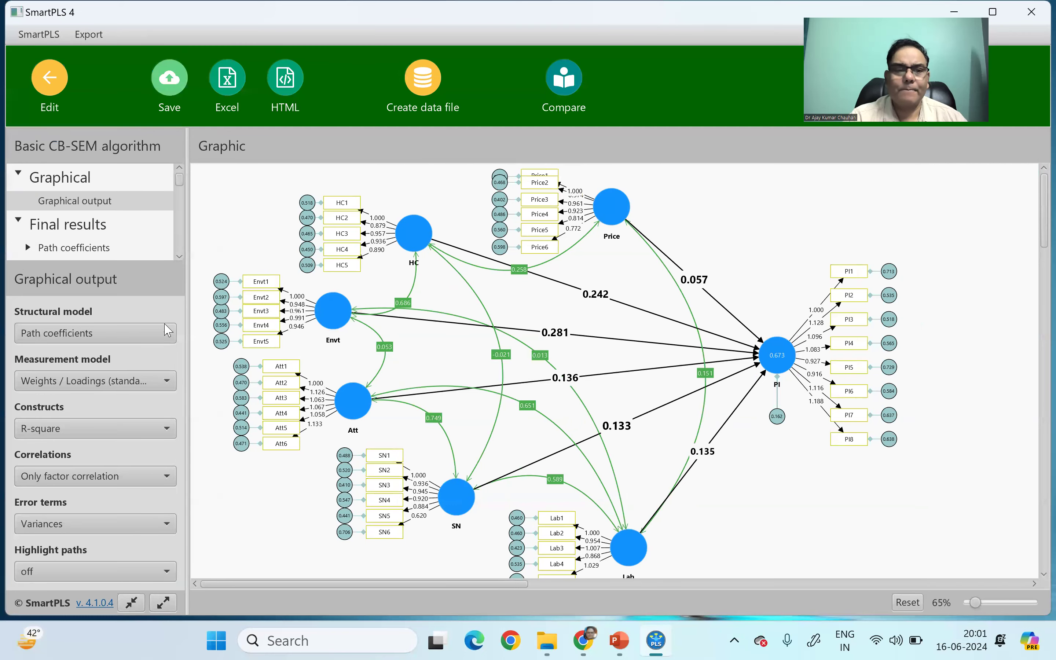
pyautogui.scroll(-5, 126, 236)
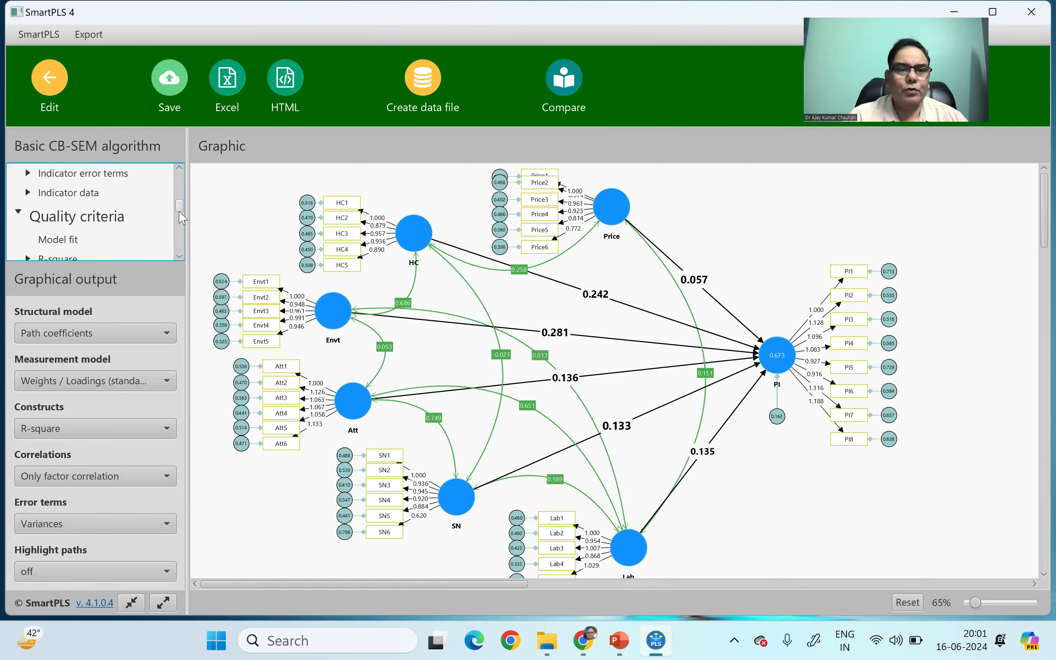
pyautogui.doubleClick(70, 241)
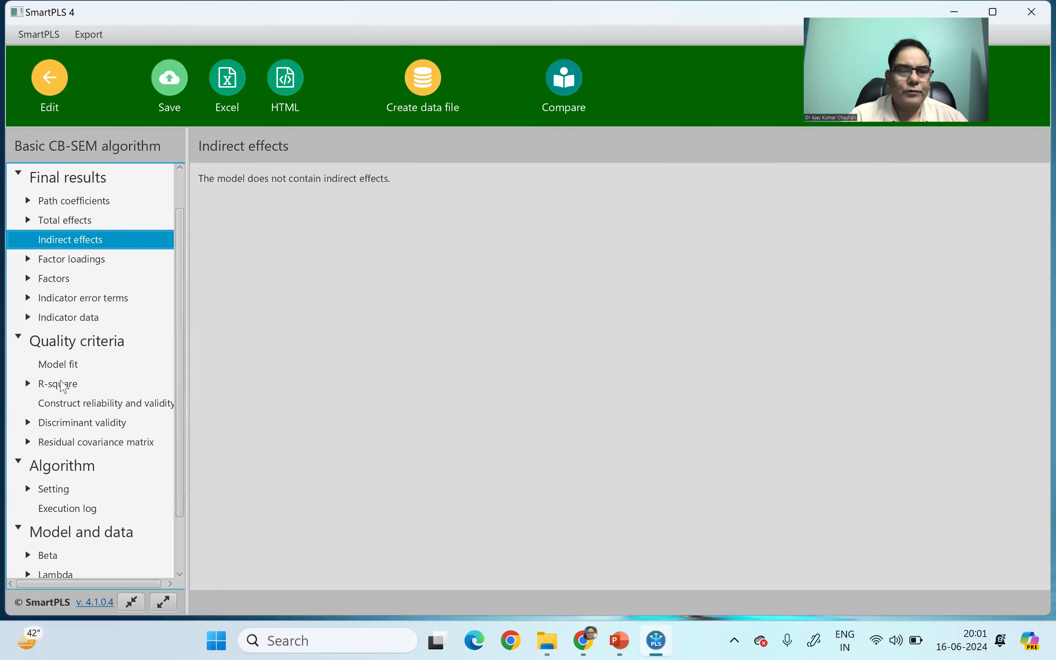
pyautogui.click(61, 366)
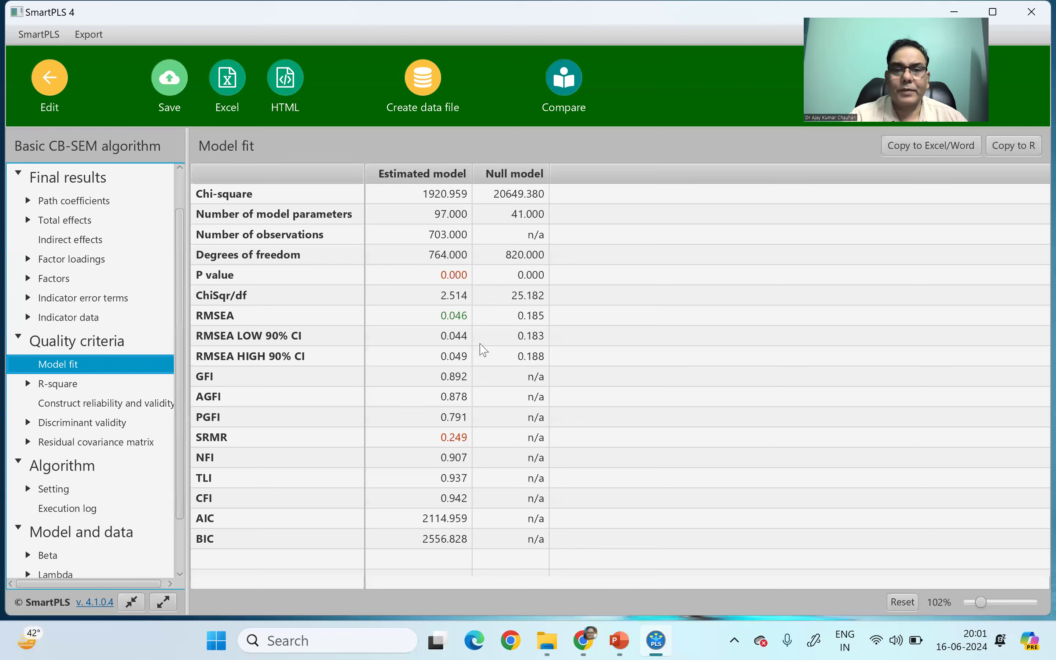
pyautogui.click(443, 301)
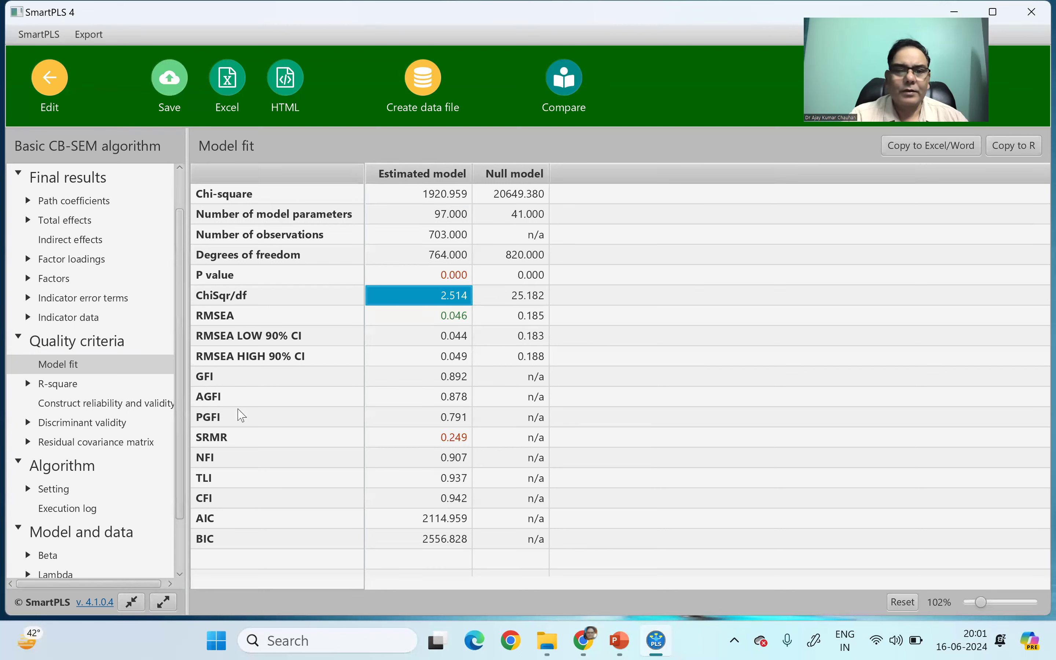
pyautogui.click(456, 383)
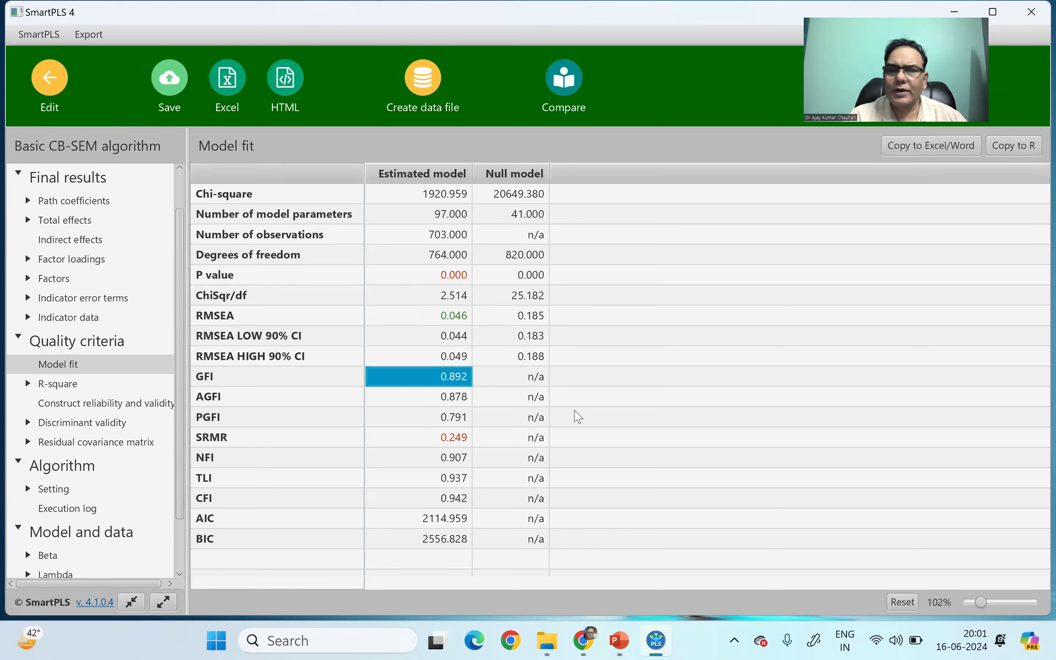
pyautogui.click(449, 458)
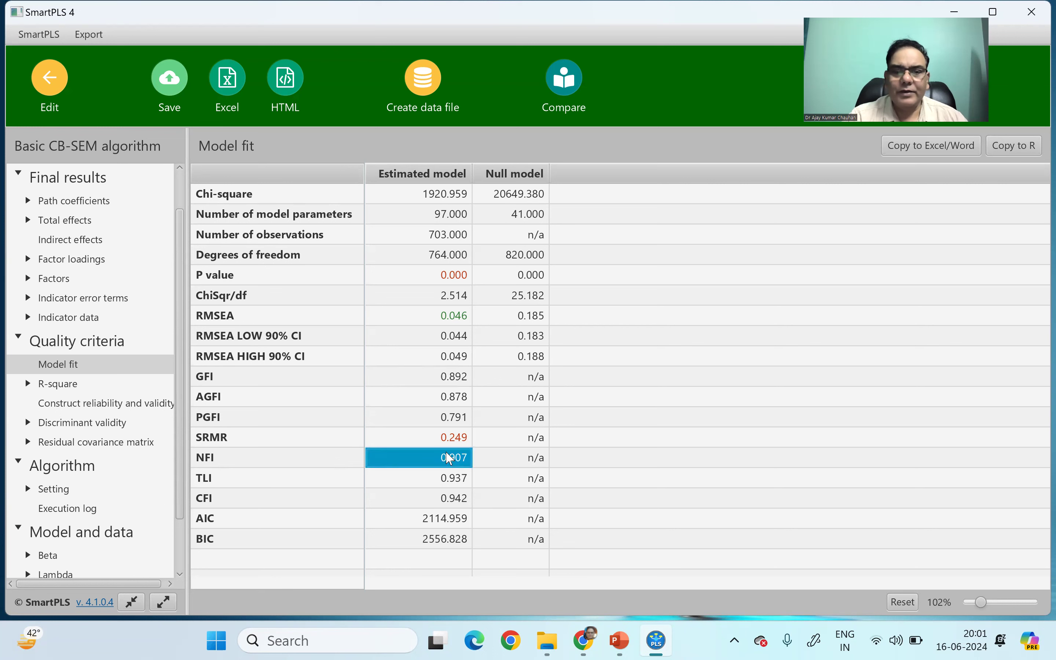
pyautogui.click(450, 482)
pyautogui.click(457, 500)
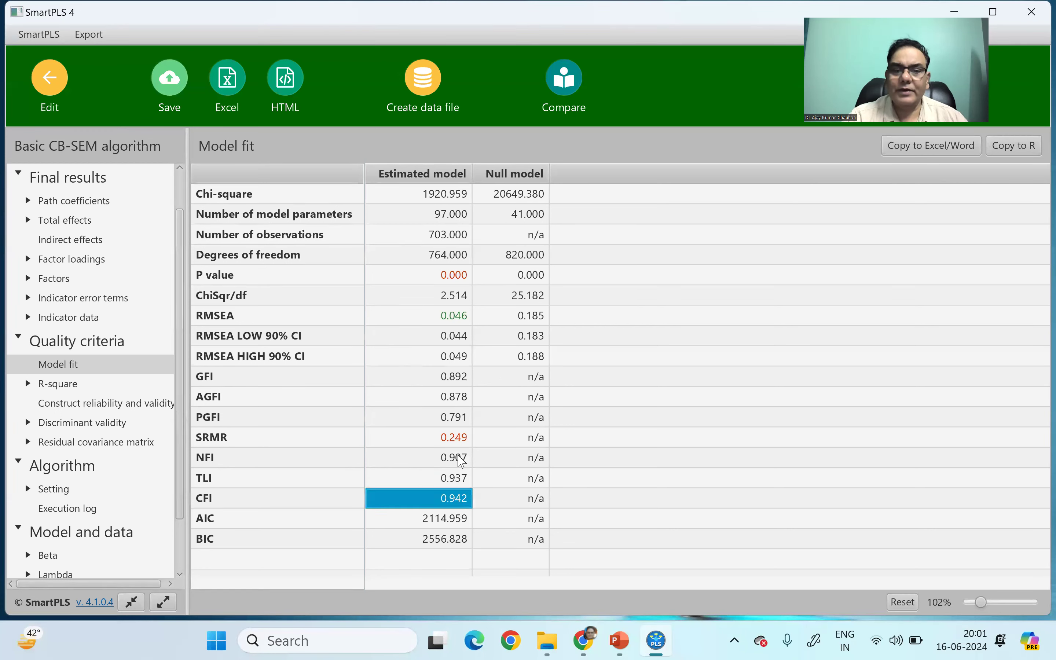